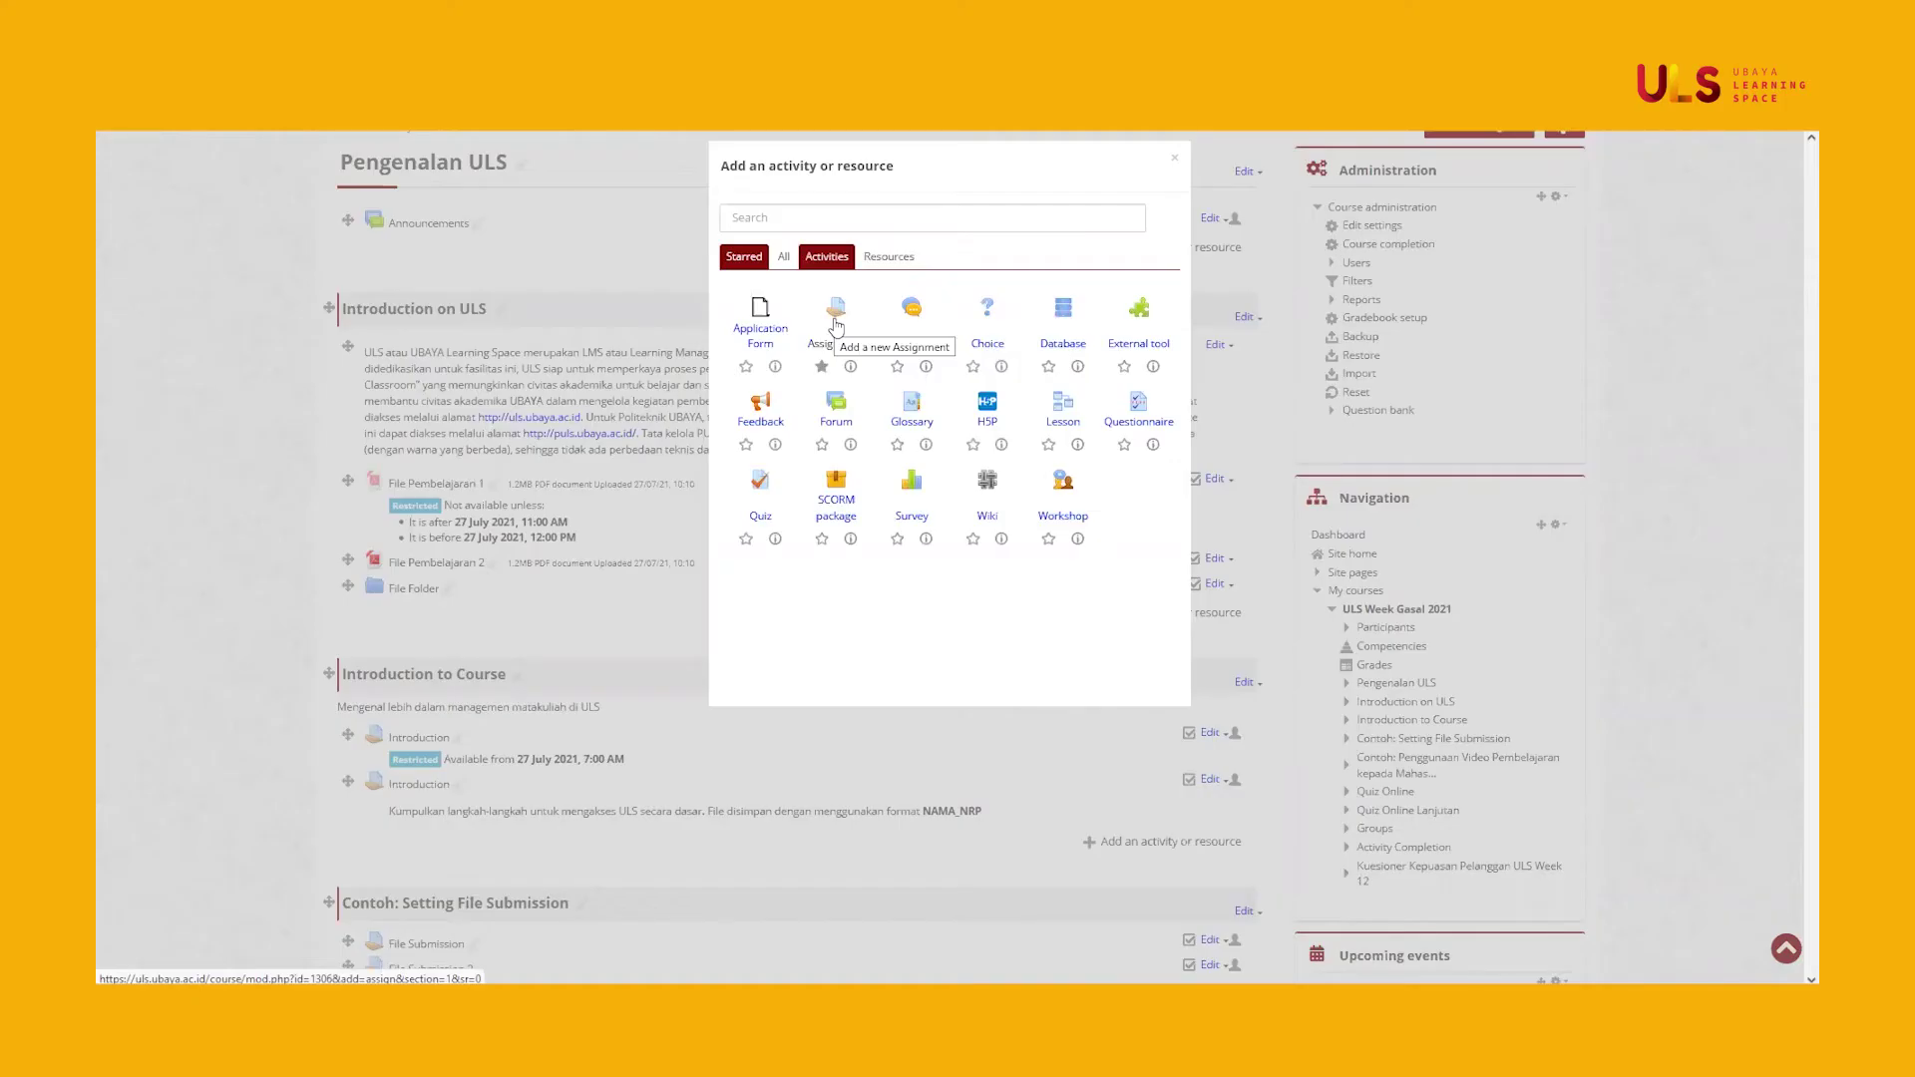
# Add a new Assignment to the Introduction on ULS section and name it "Tugas Pengenalan ULS Gasal 2021"
pyautogui.click(836, 324)
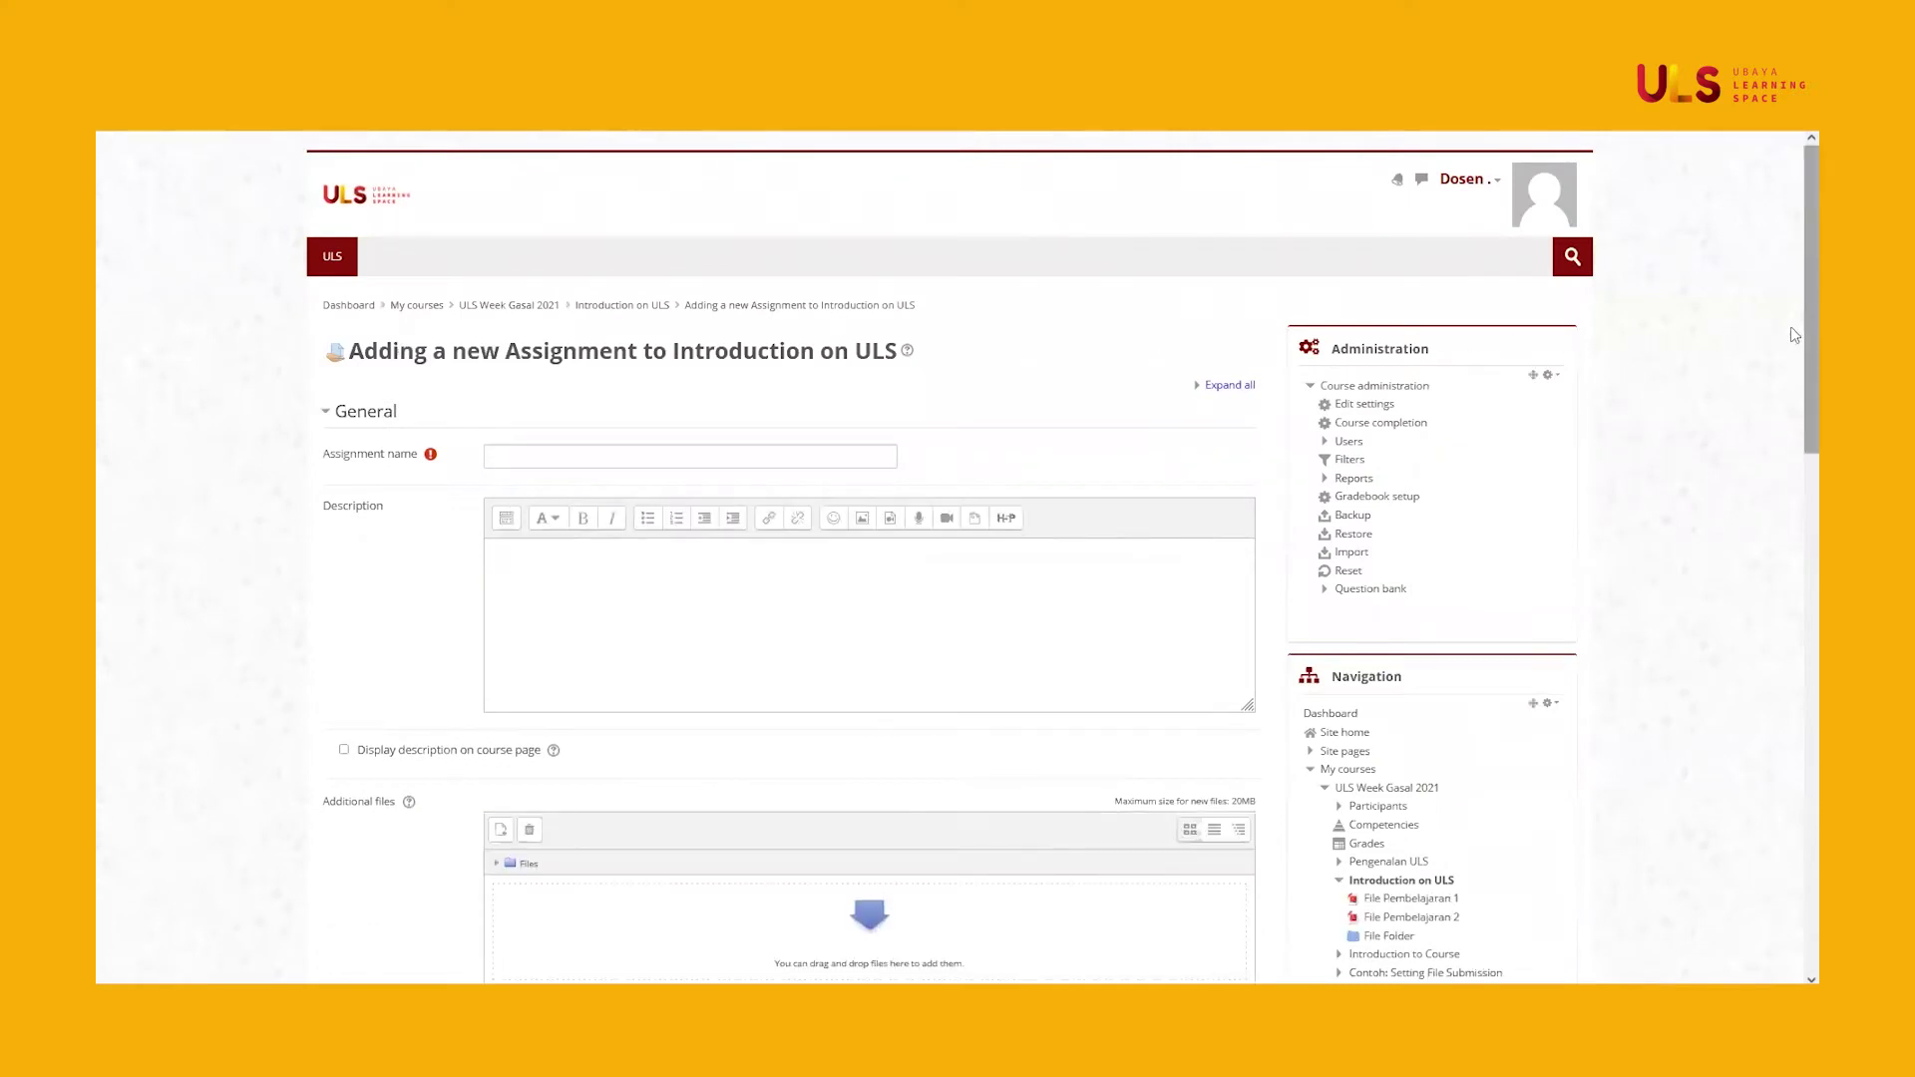
pyautogui.scroll(-1, 1791, 339)
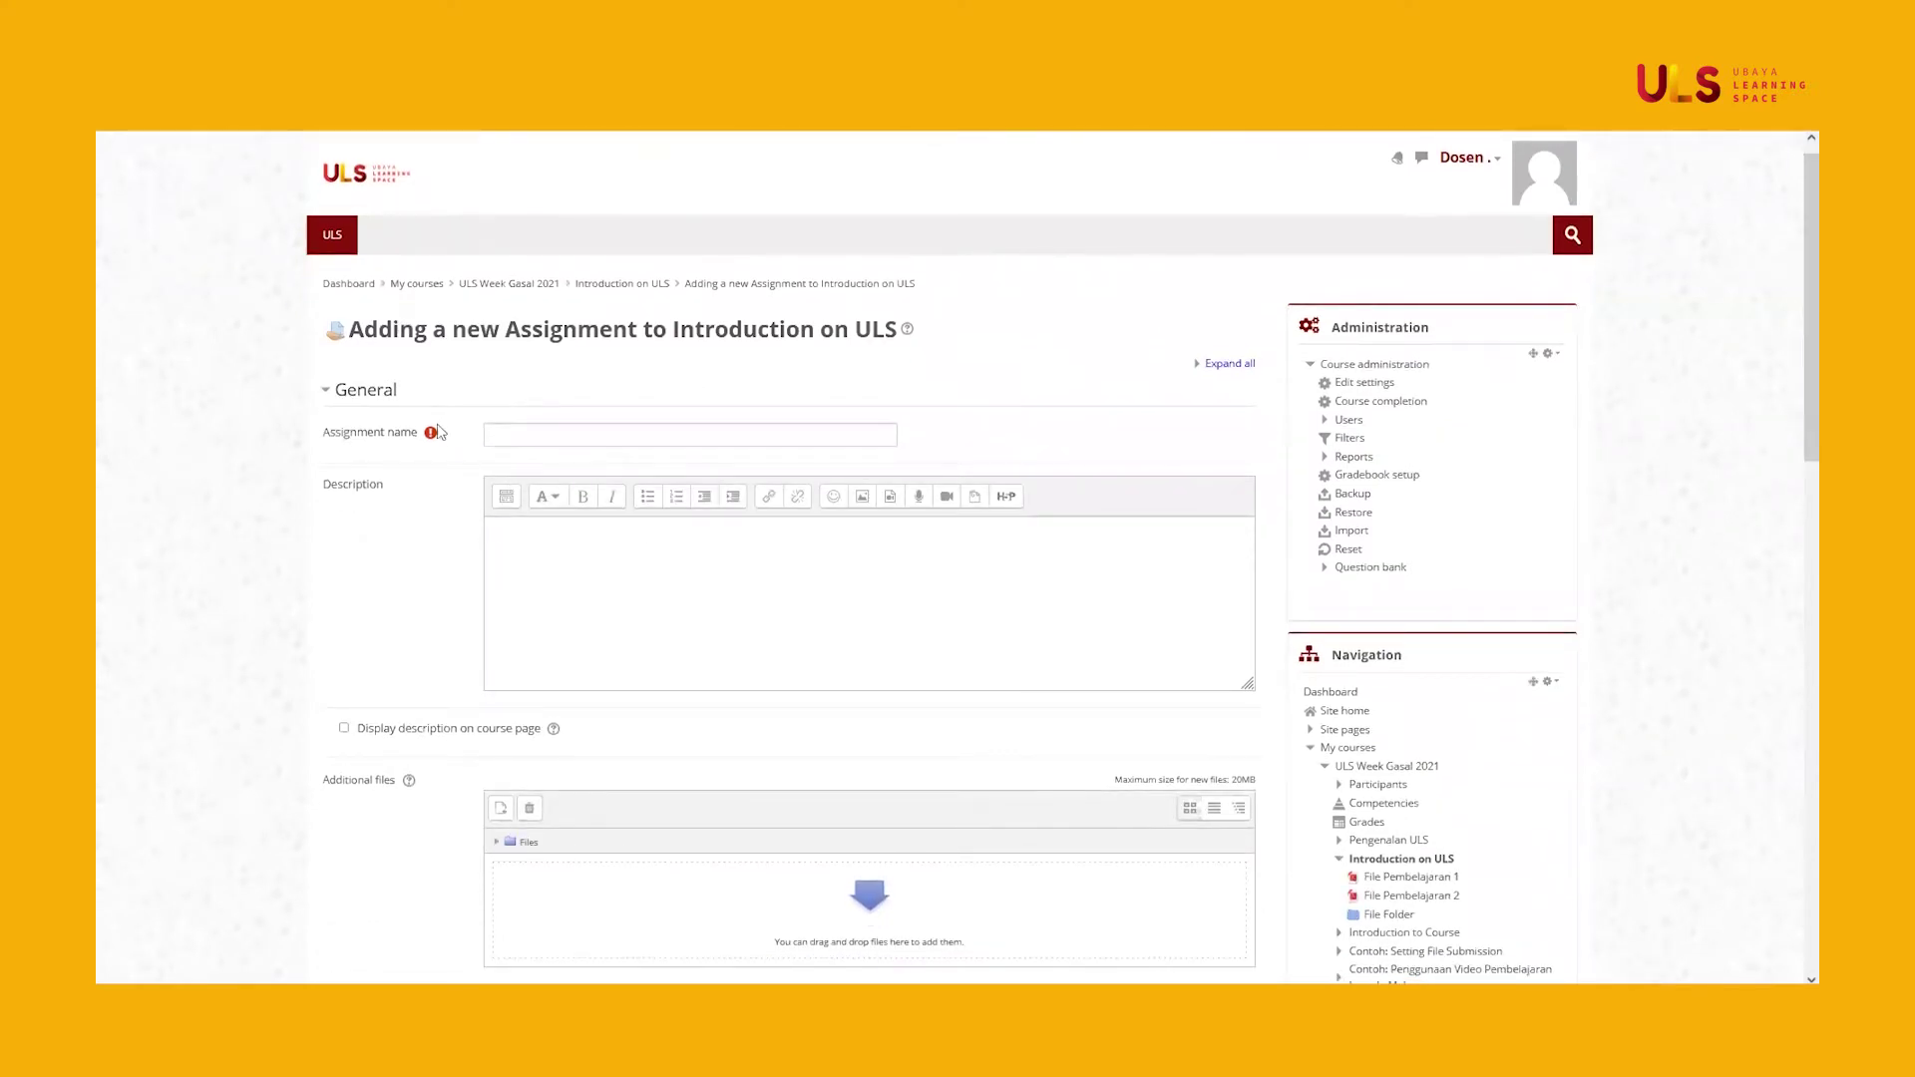
pyautogui.click(520, 435)
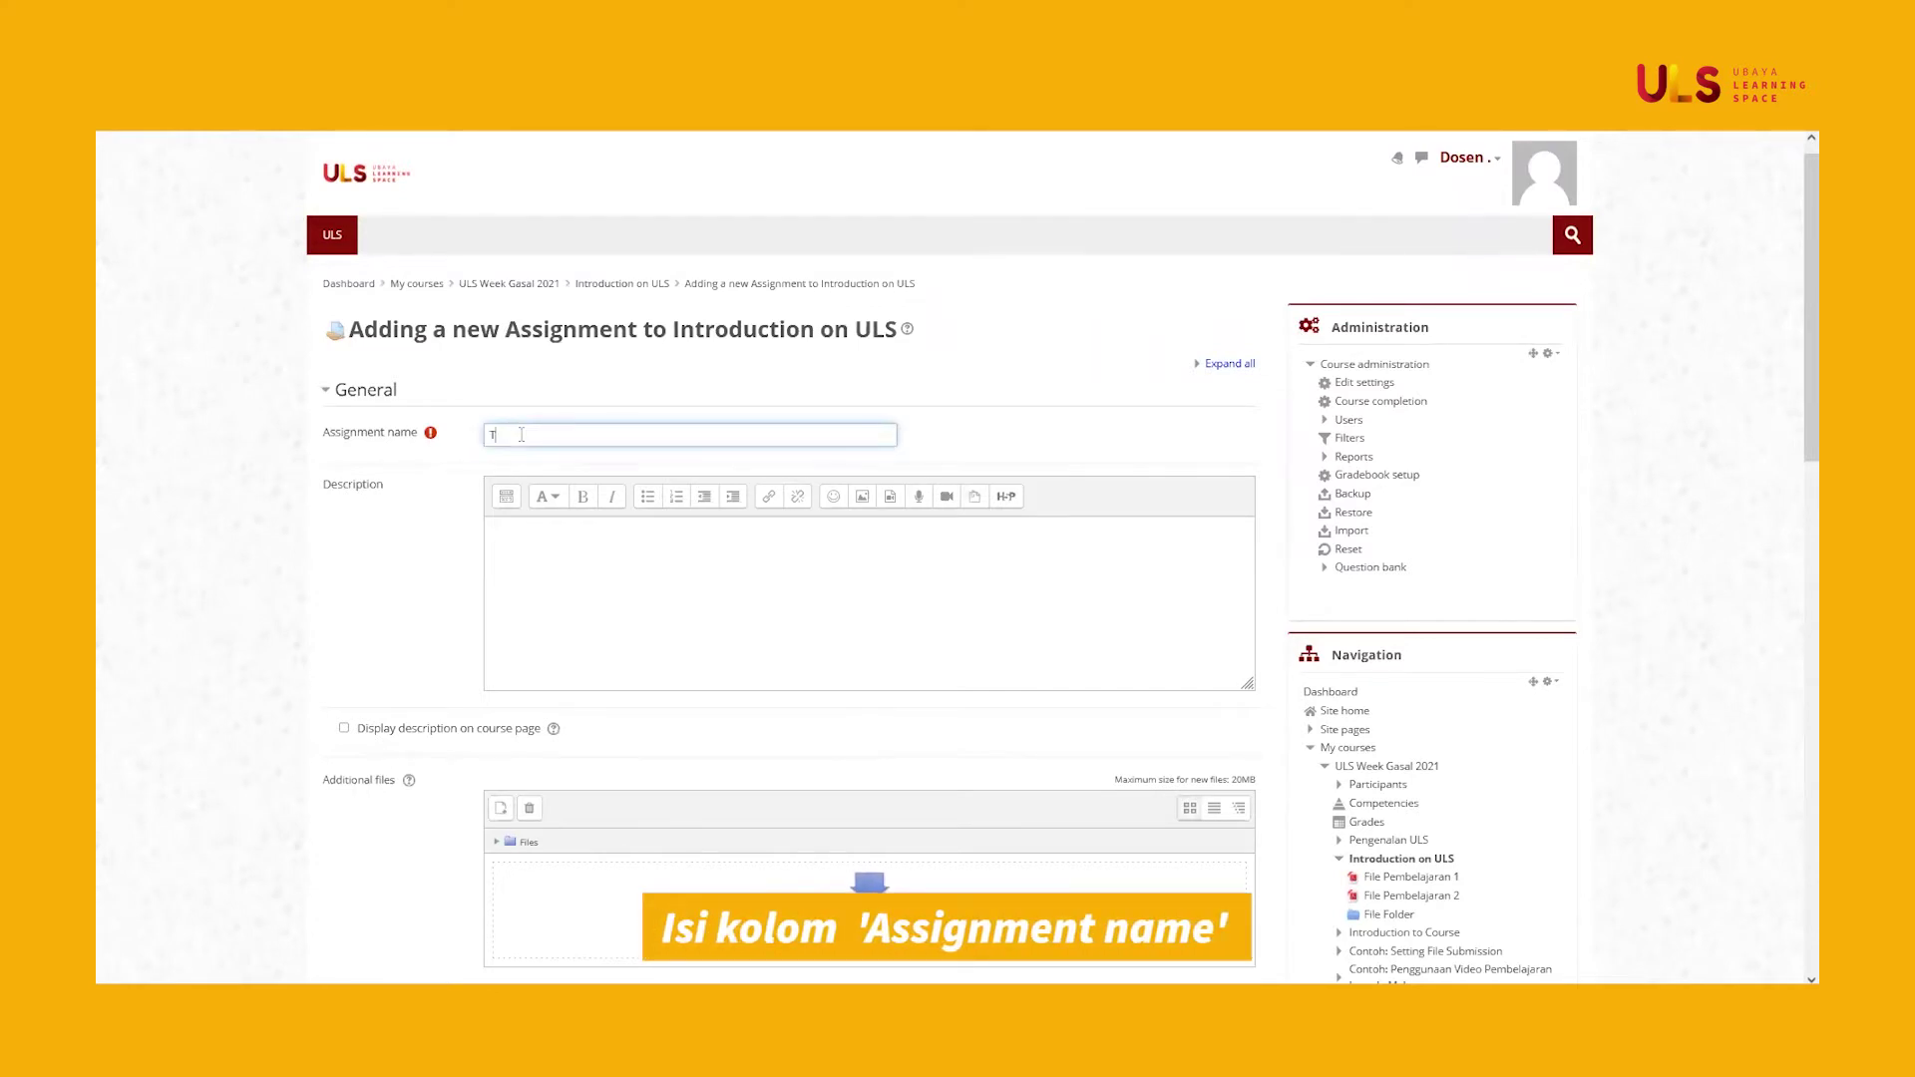
pyautogui.write('Tugas Pengenalan ULS Gasal 2021')
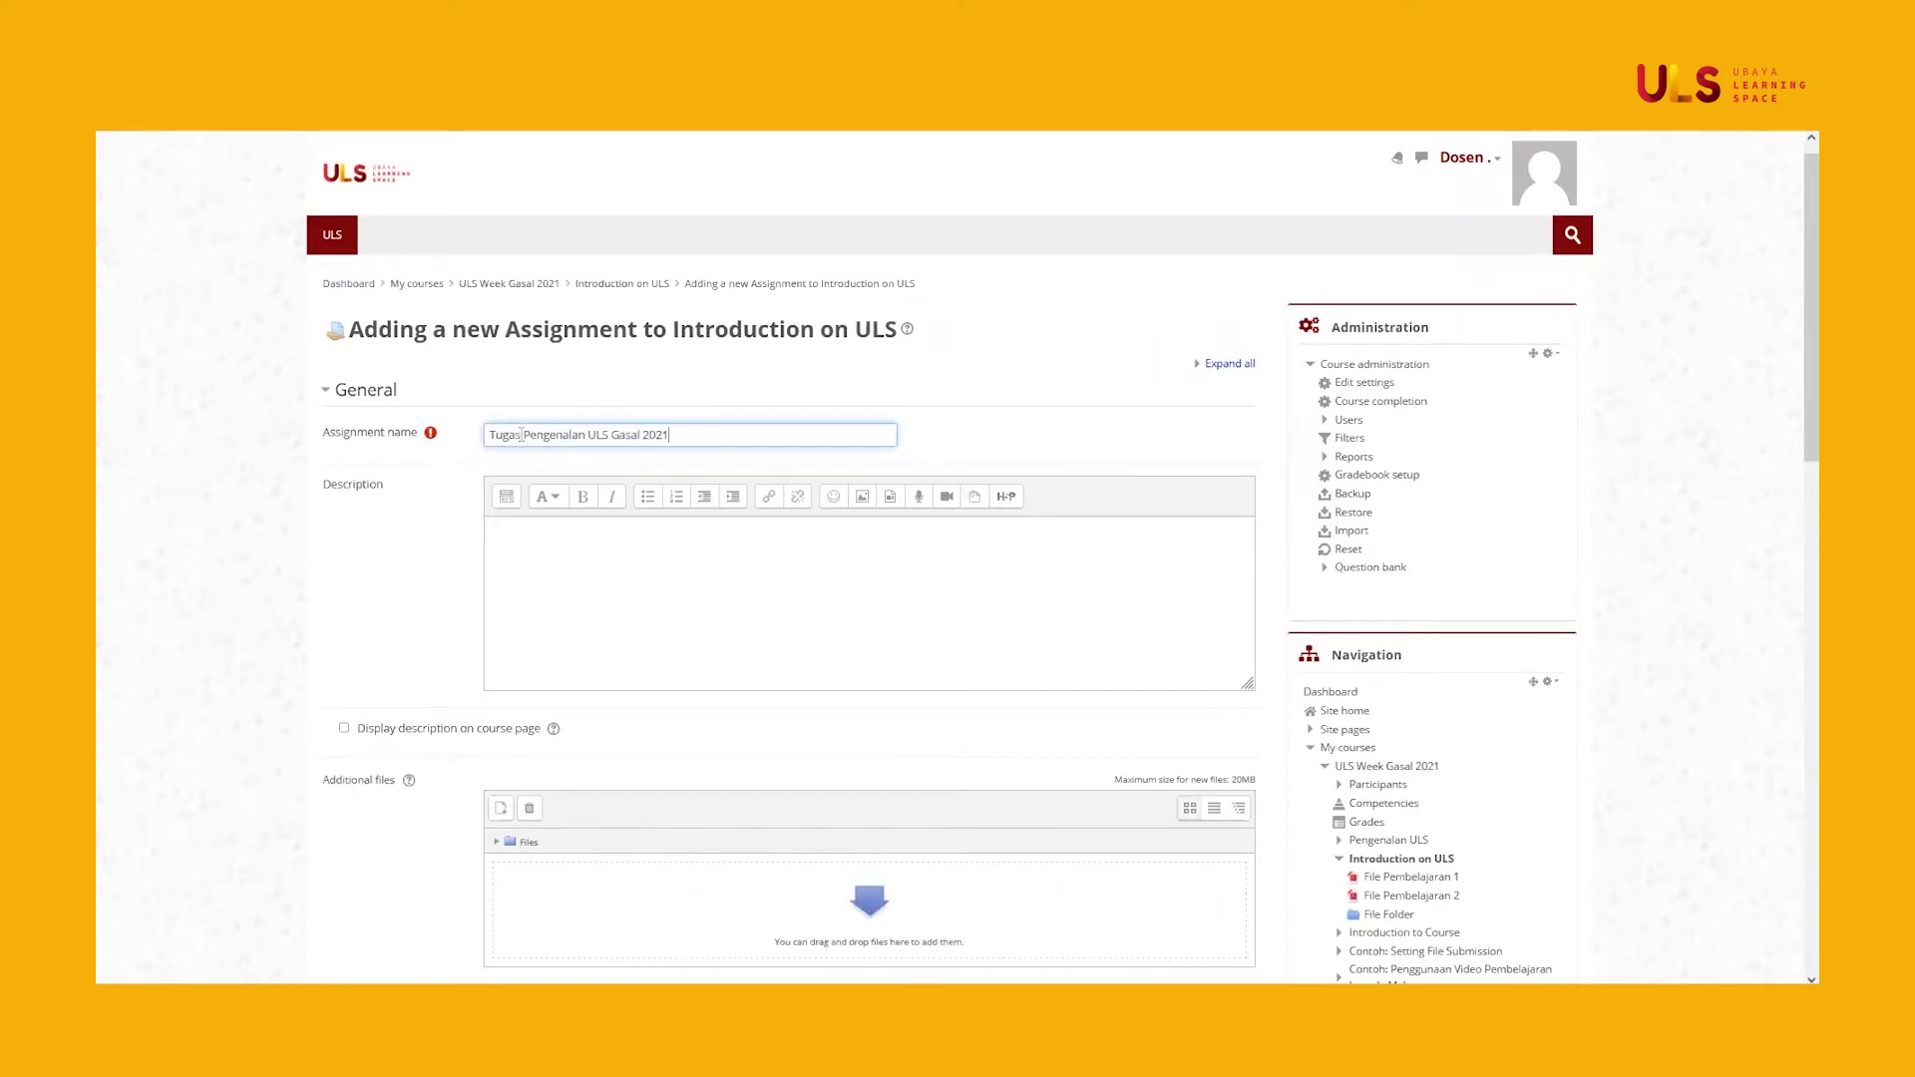
# Enter the description "Tugas dikumpulkan dengan format snrp.pfd" and make "snrp.pfd" bold
pyautogui.click(540, 583)
pyautogui.write('Tugas dikumpulkan de')
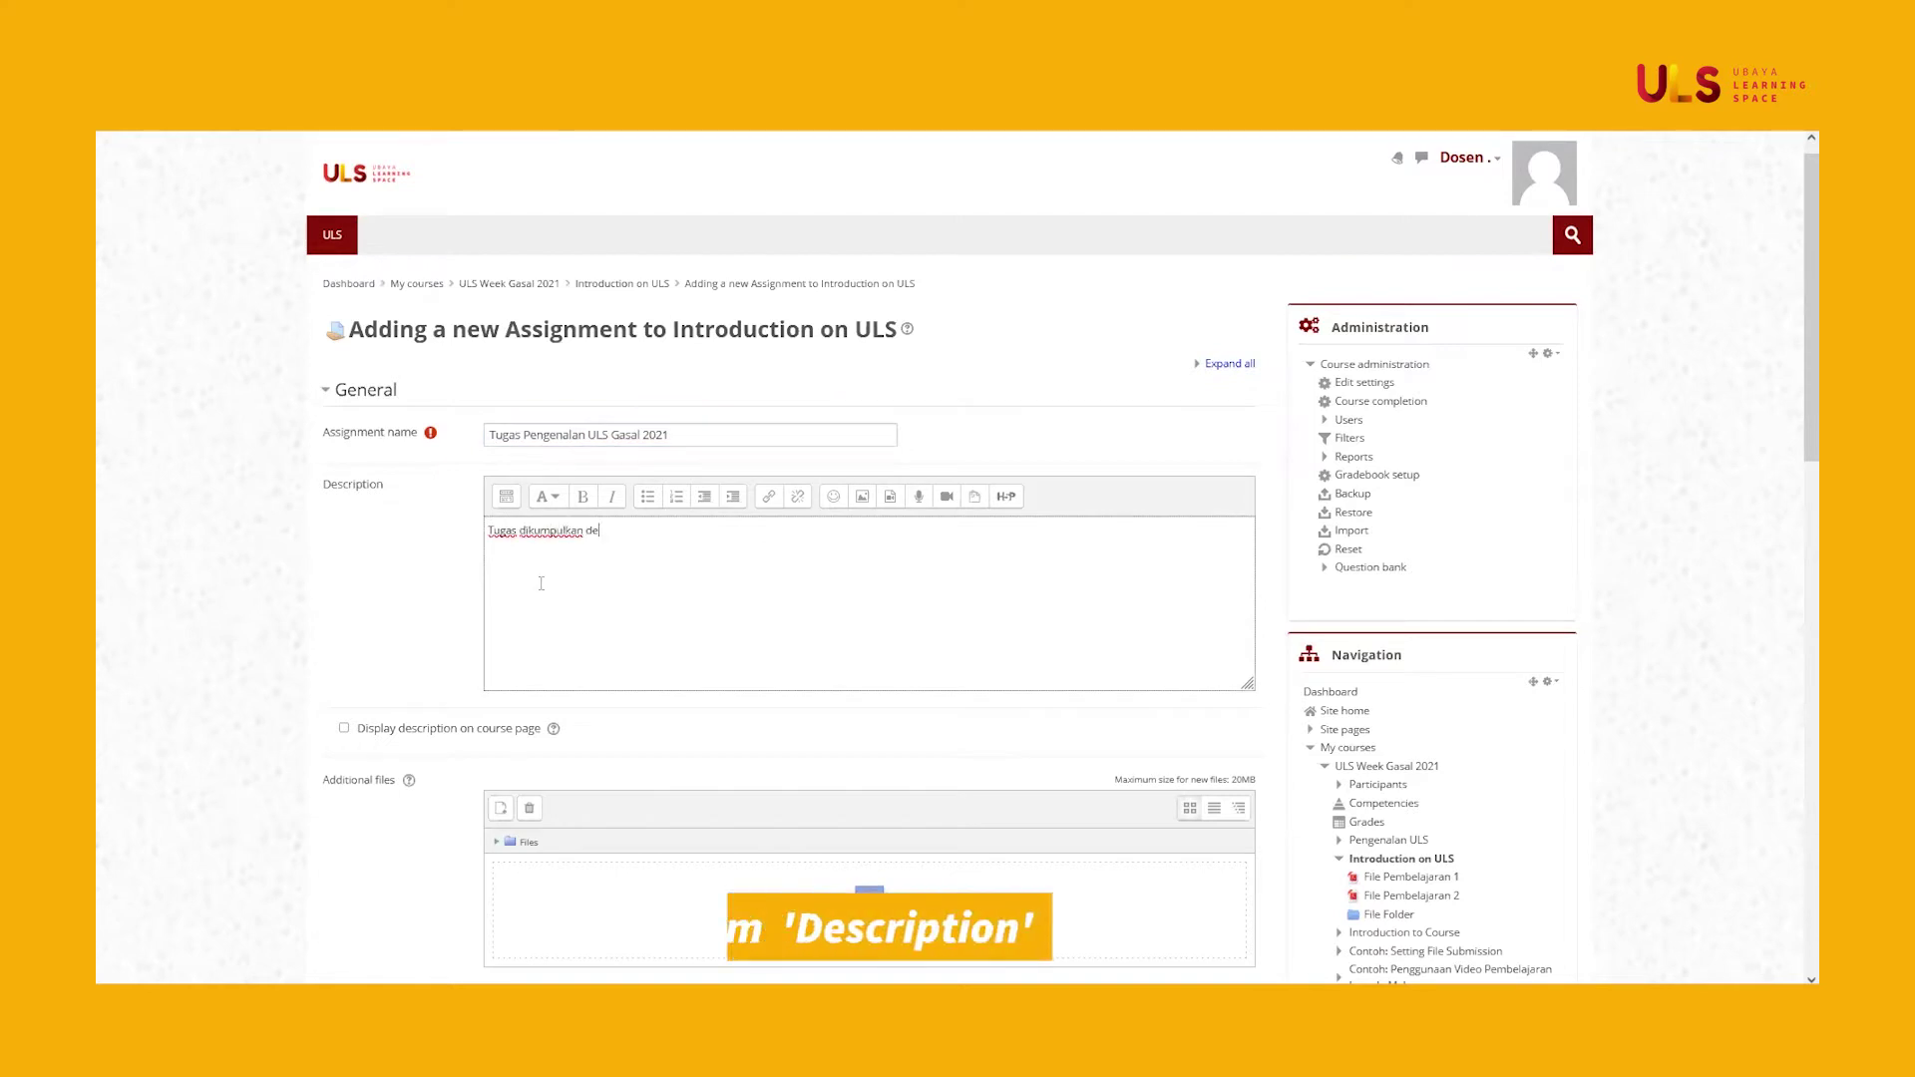
pyautogui.write('ngan format snrp.pfd')
pyautogui.doubleClick(683, 530)
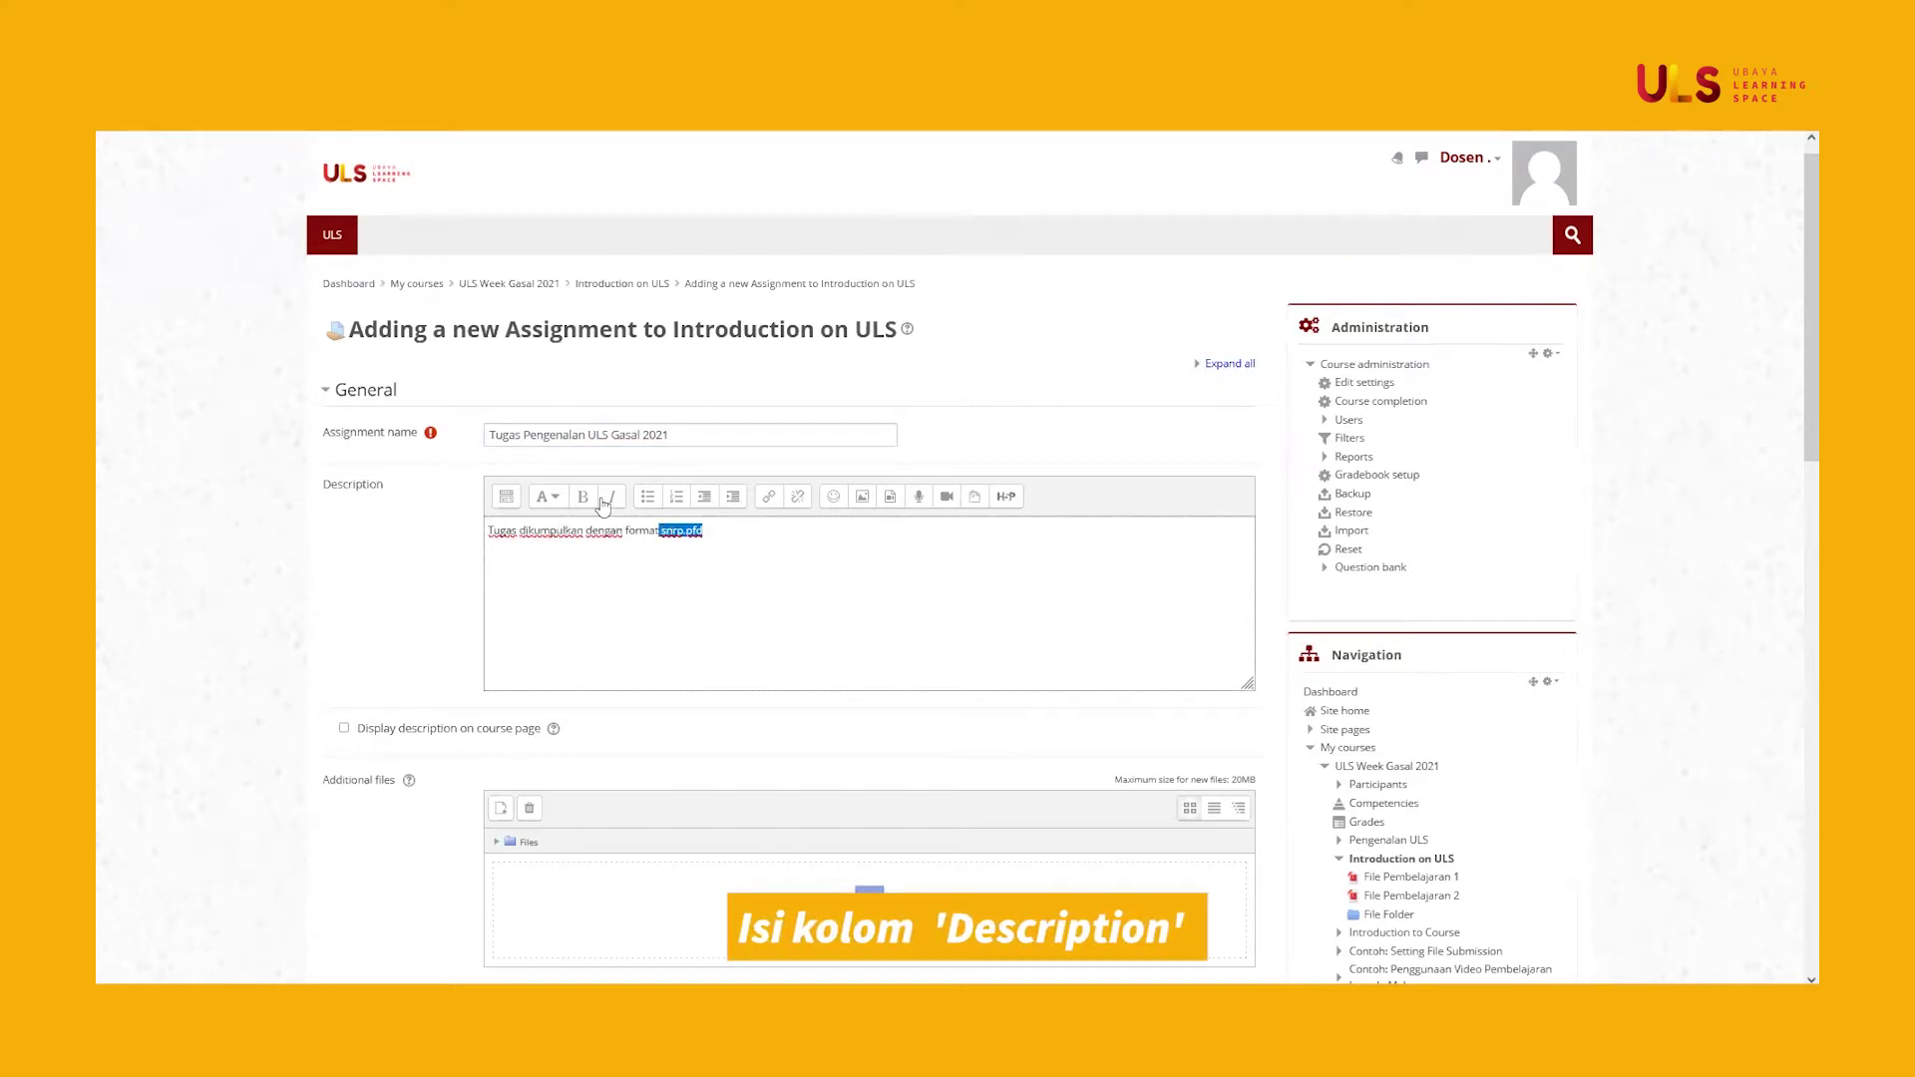
pyautogui.click(582, 495)
# Read the help on displaying the description on the course page and enable that option
pyautogui.click(554, 728)
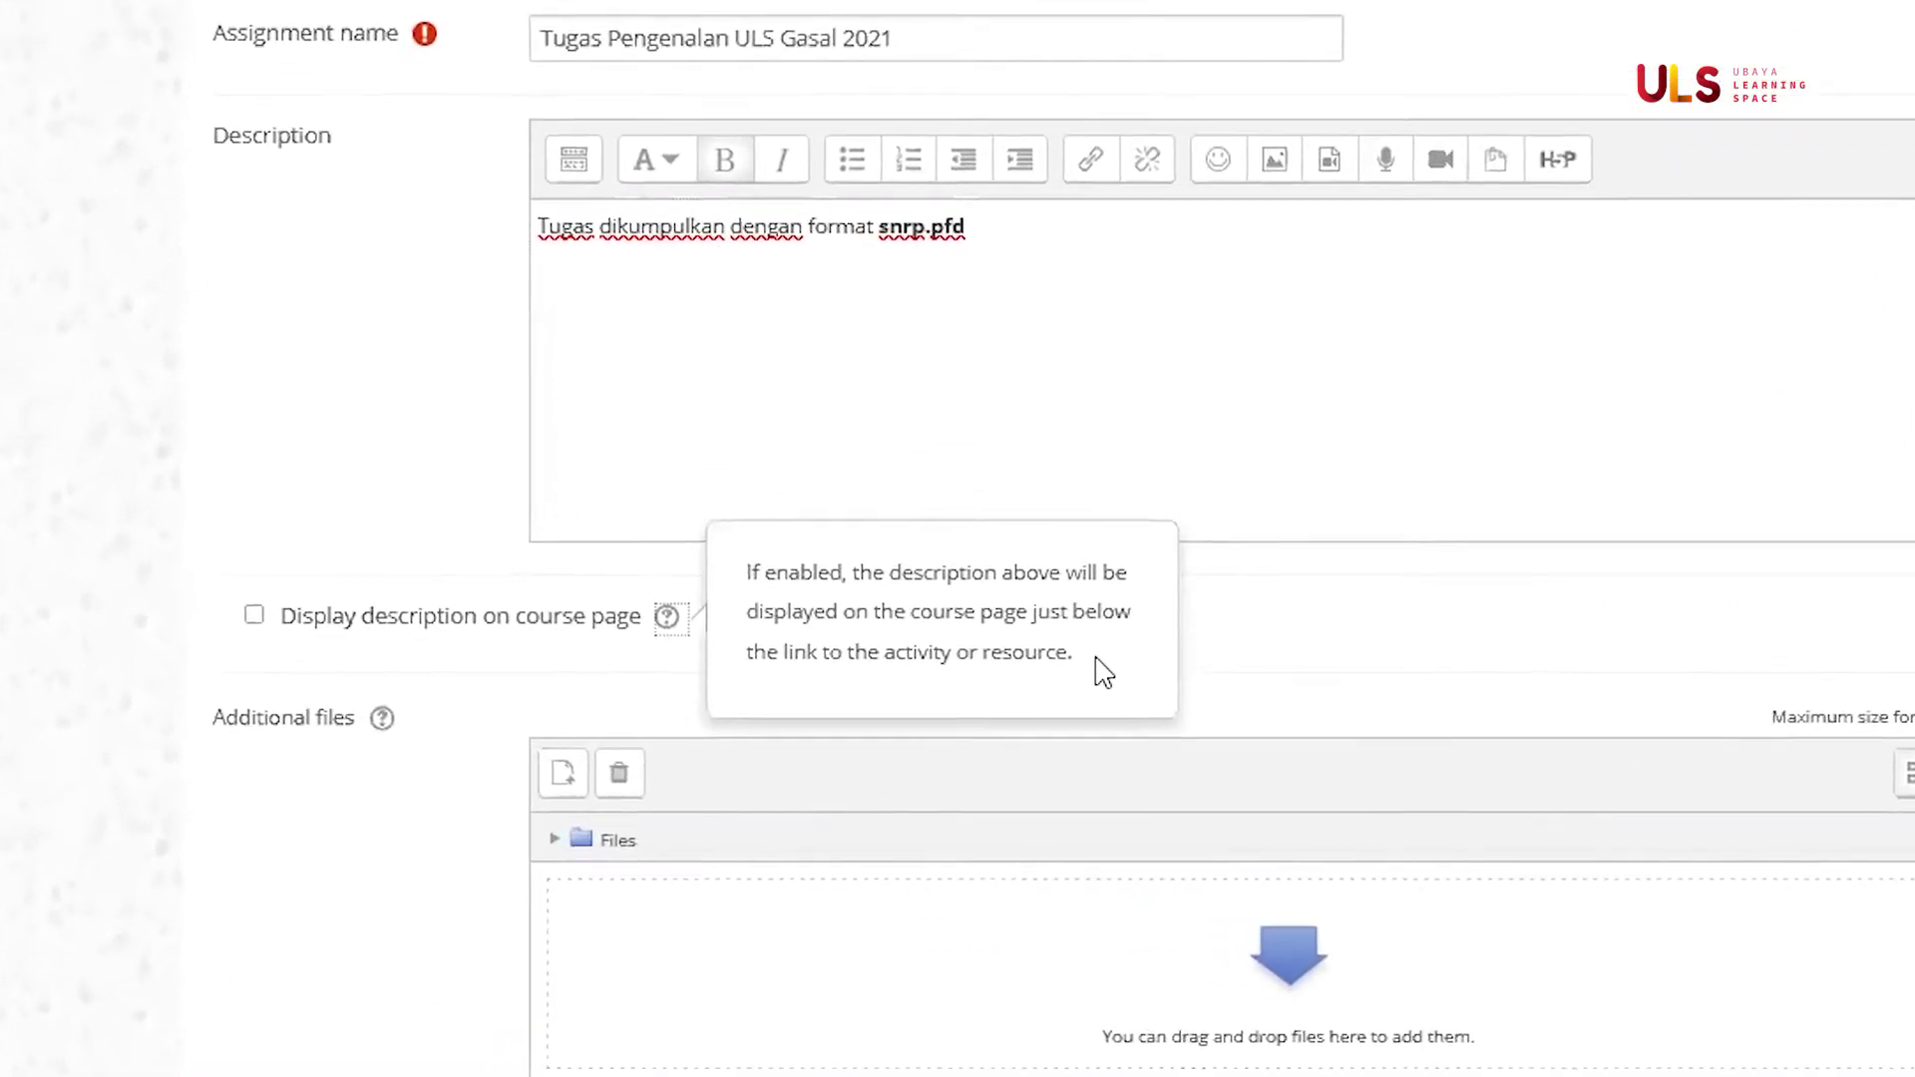
pyautogui.click(267, 579)
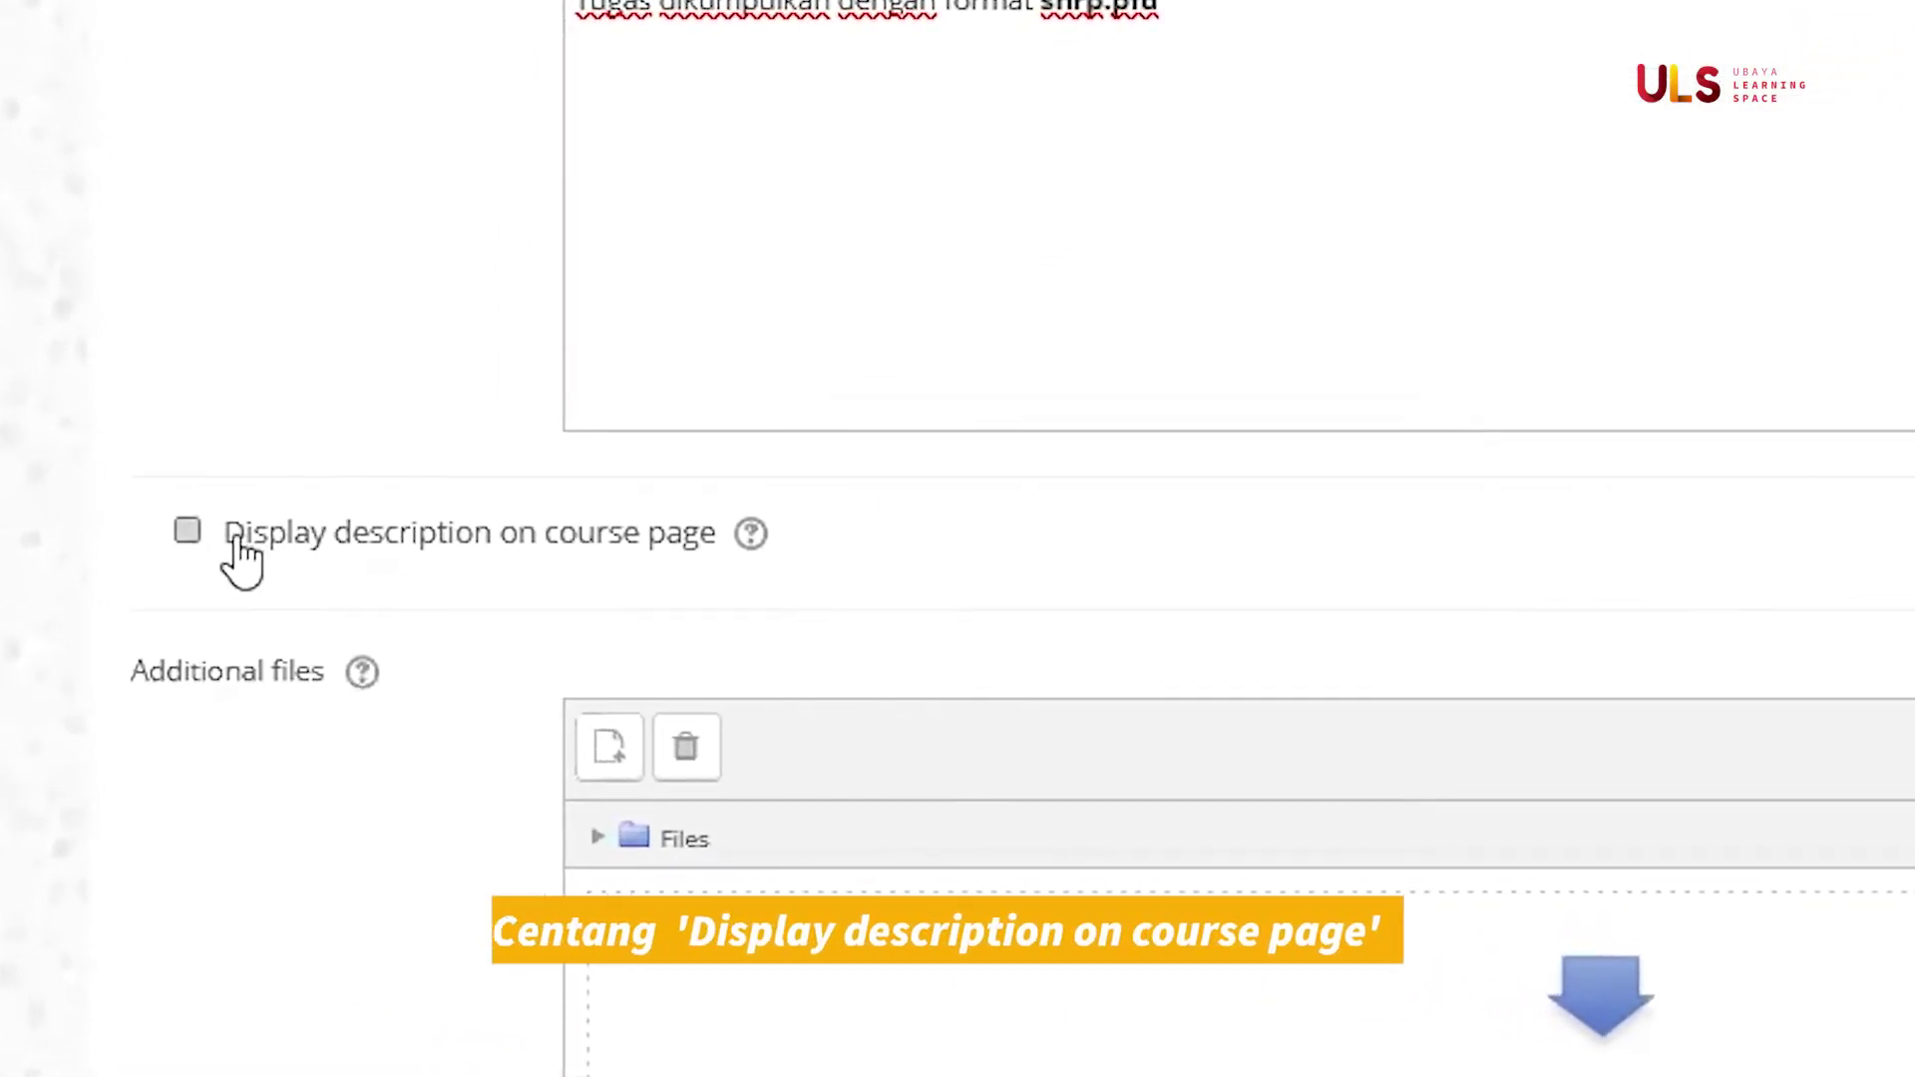
pyautogui.scroll(-4, 958, 539)
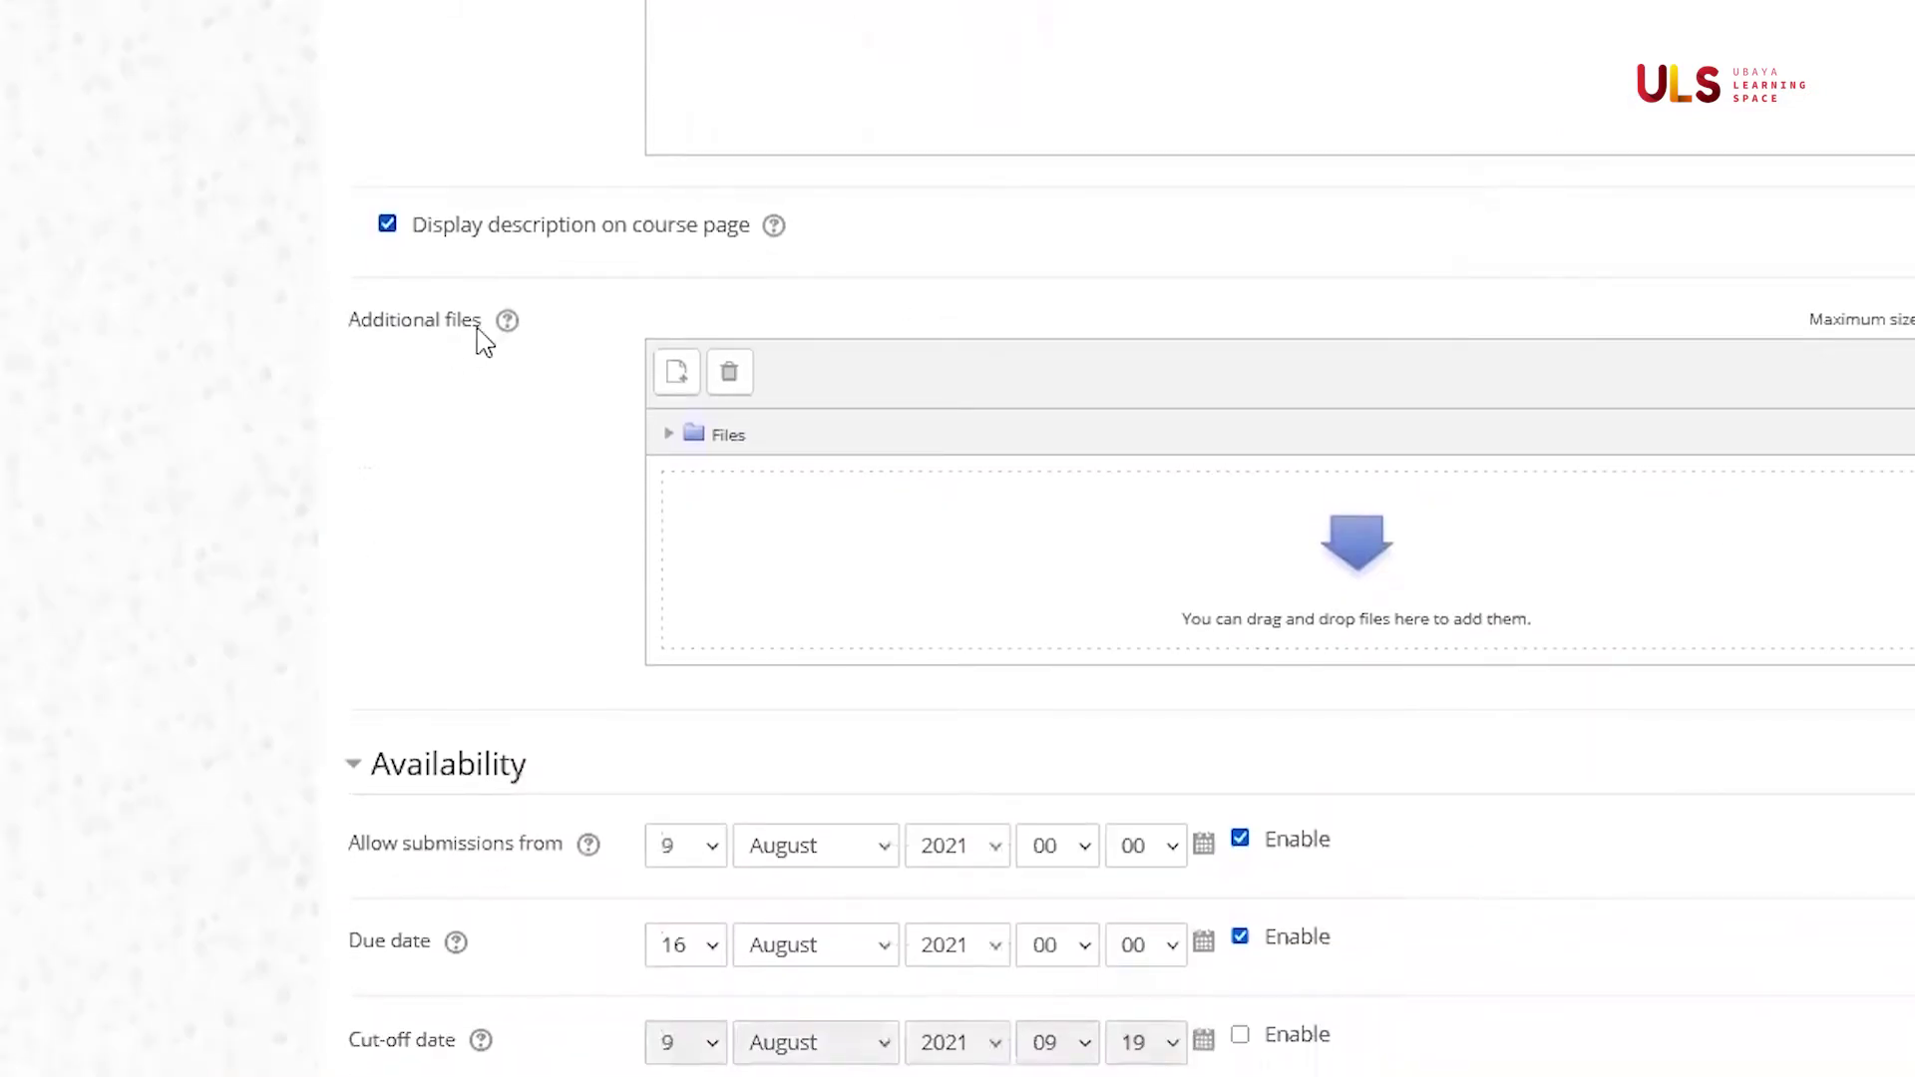
# Read the help notes for the Additional files and Allow submissions from settings
pyautogui.click(505, 327)
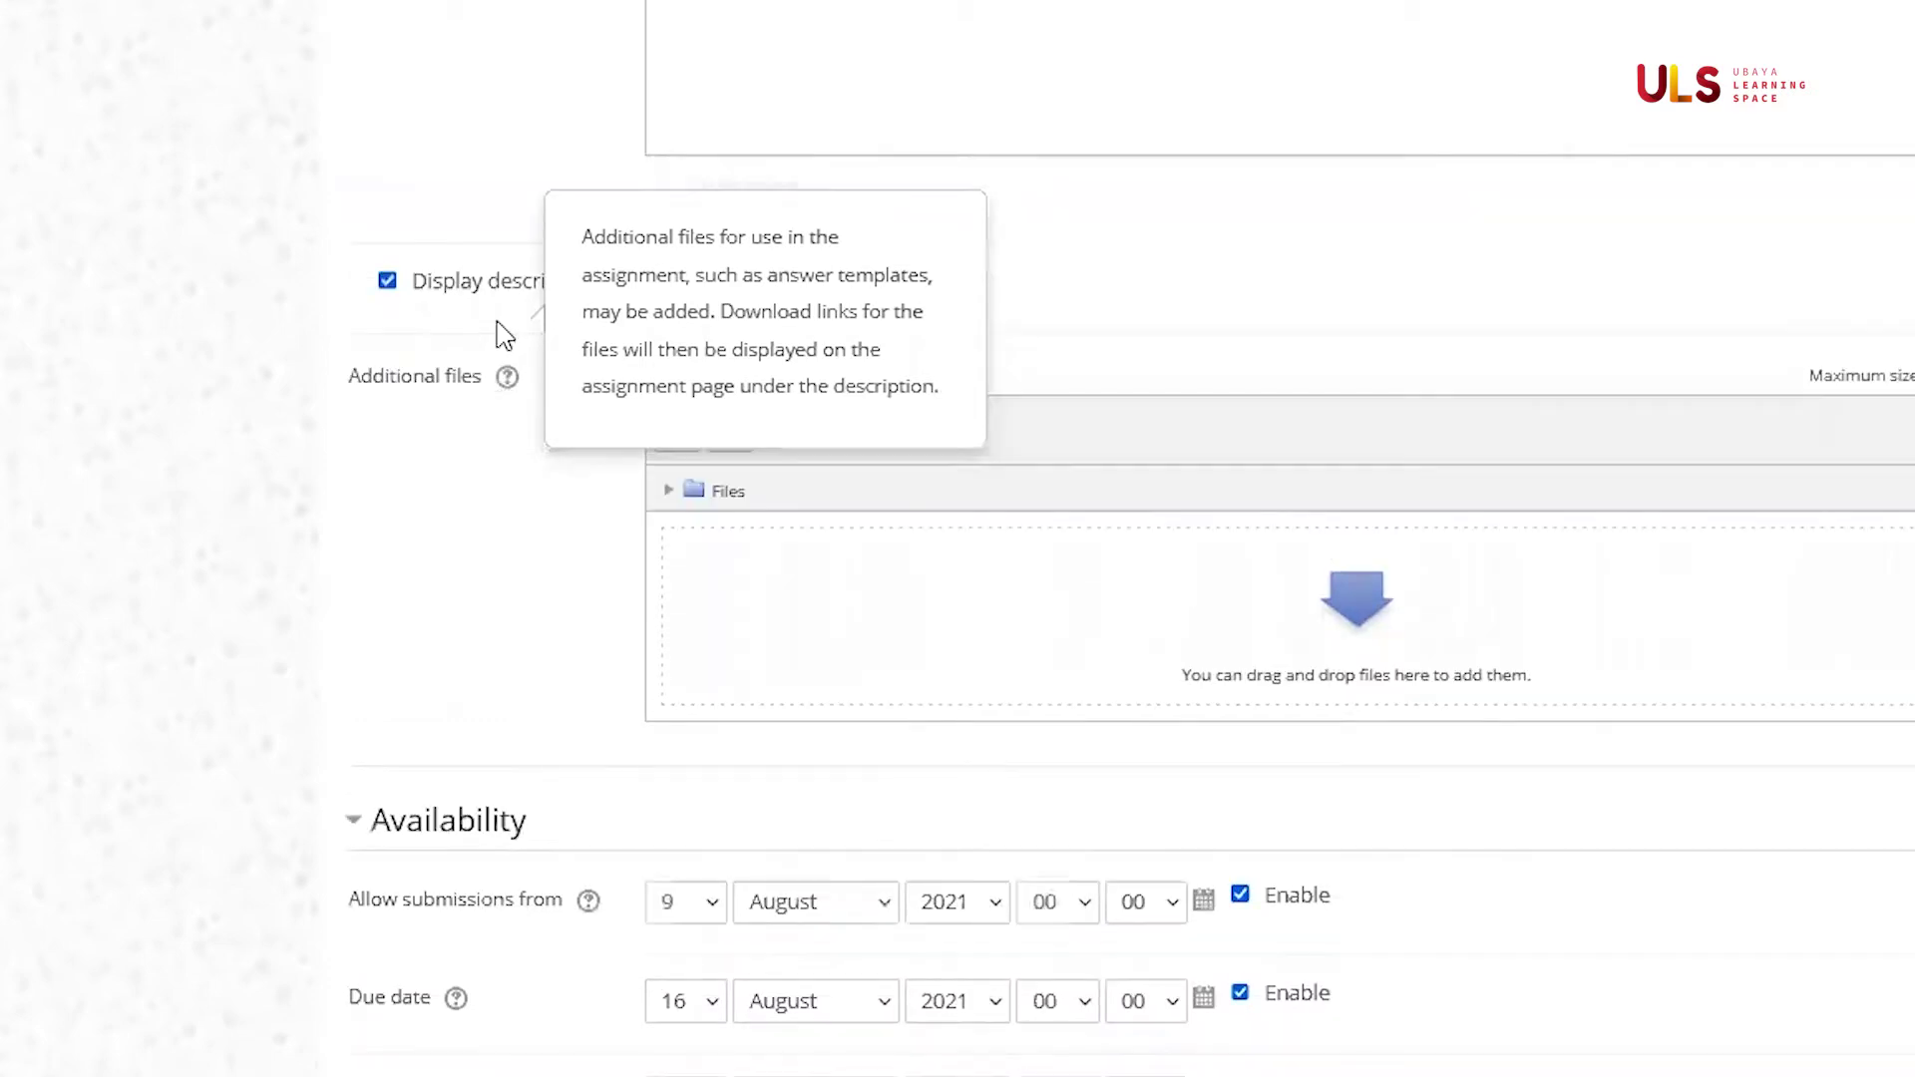
pyautogui.click(509, 374)
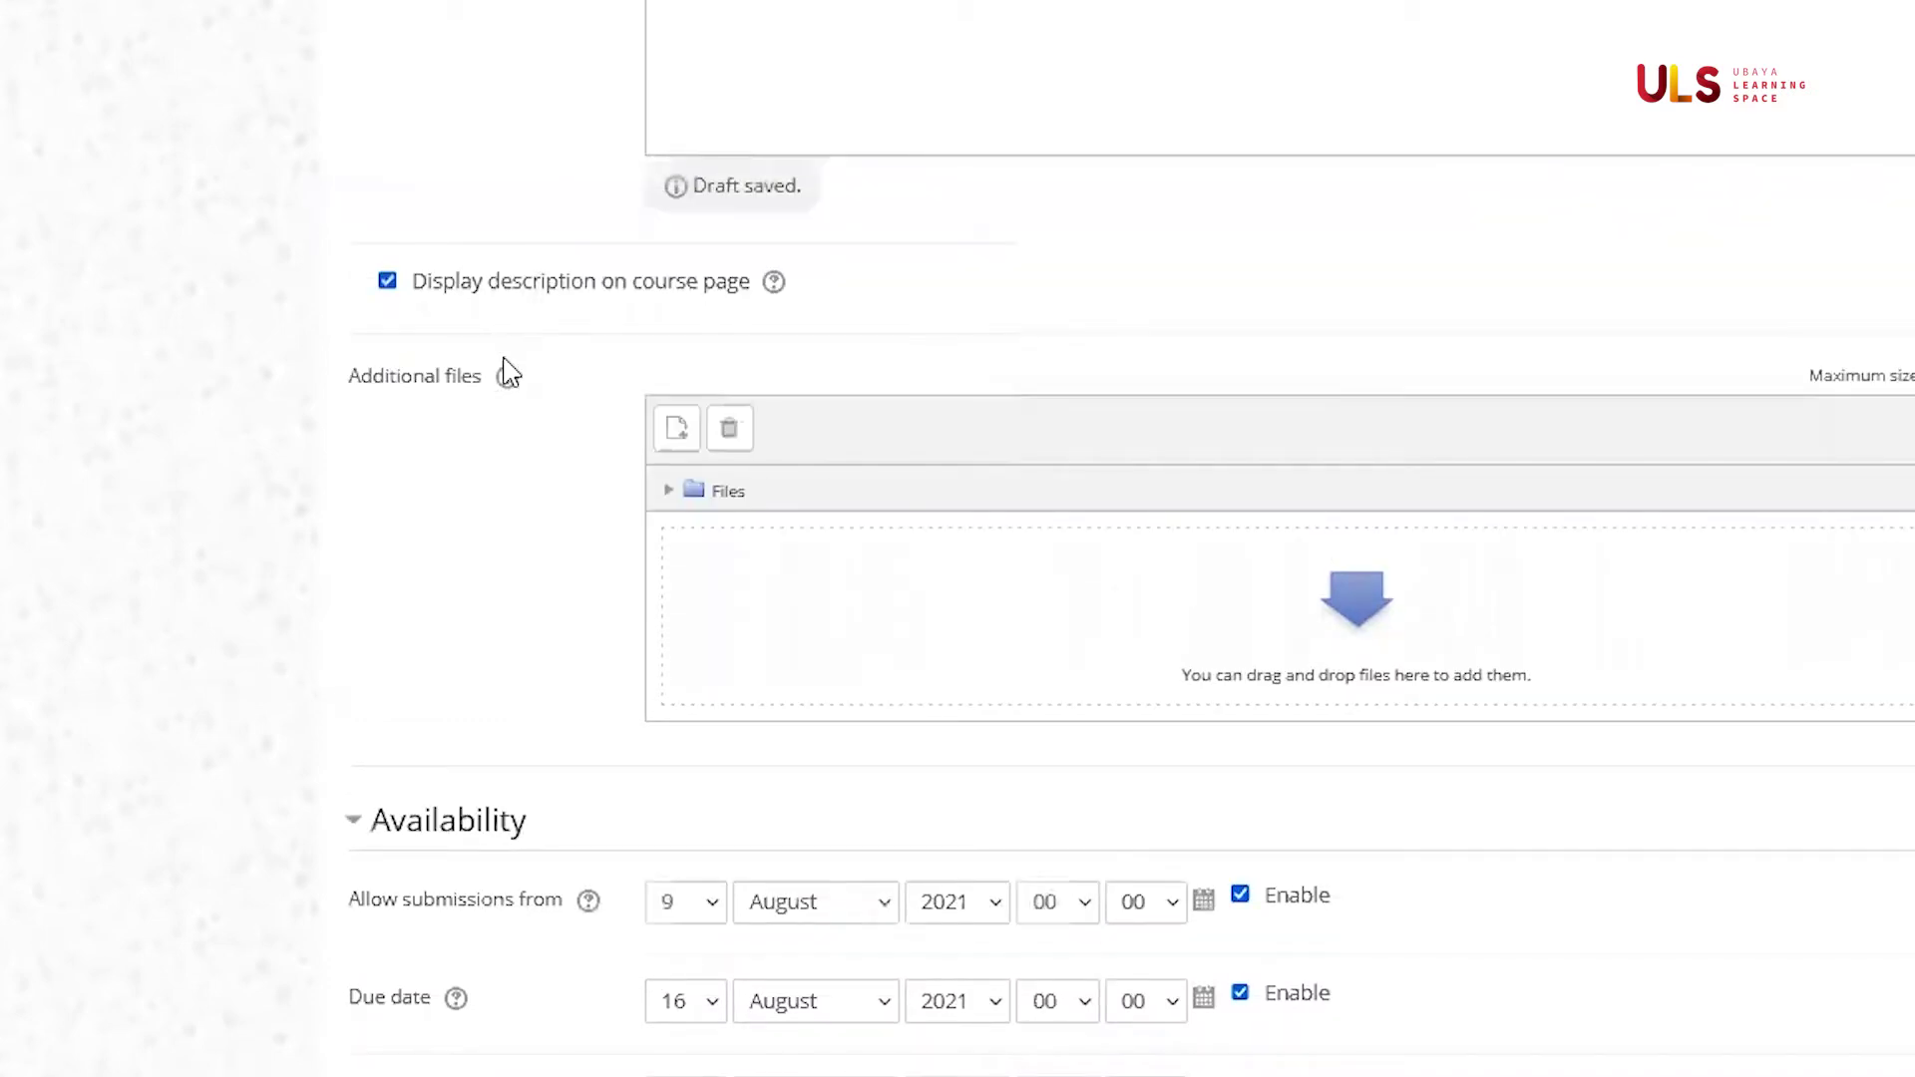
pyautogui.click(588, 903)
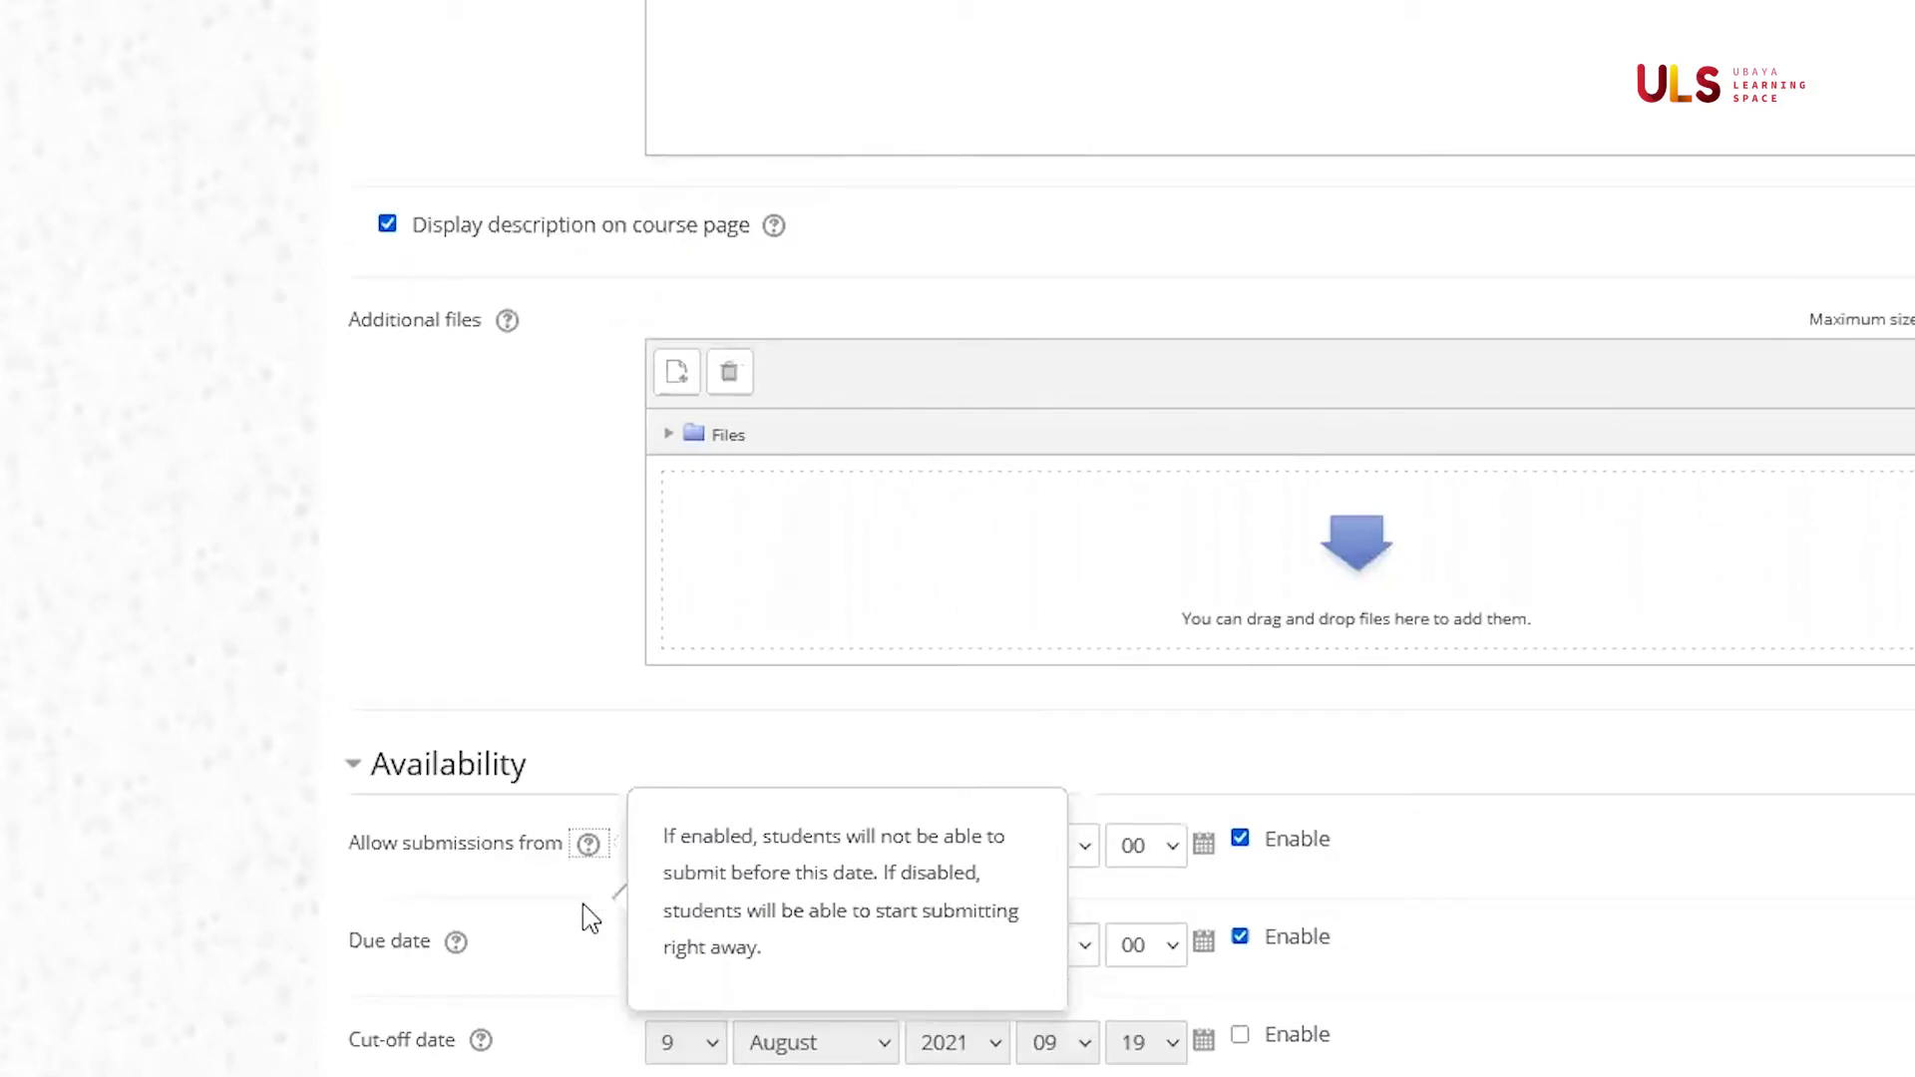
pyautogui.click(529, 932)
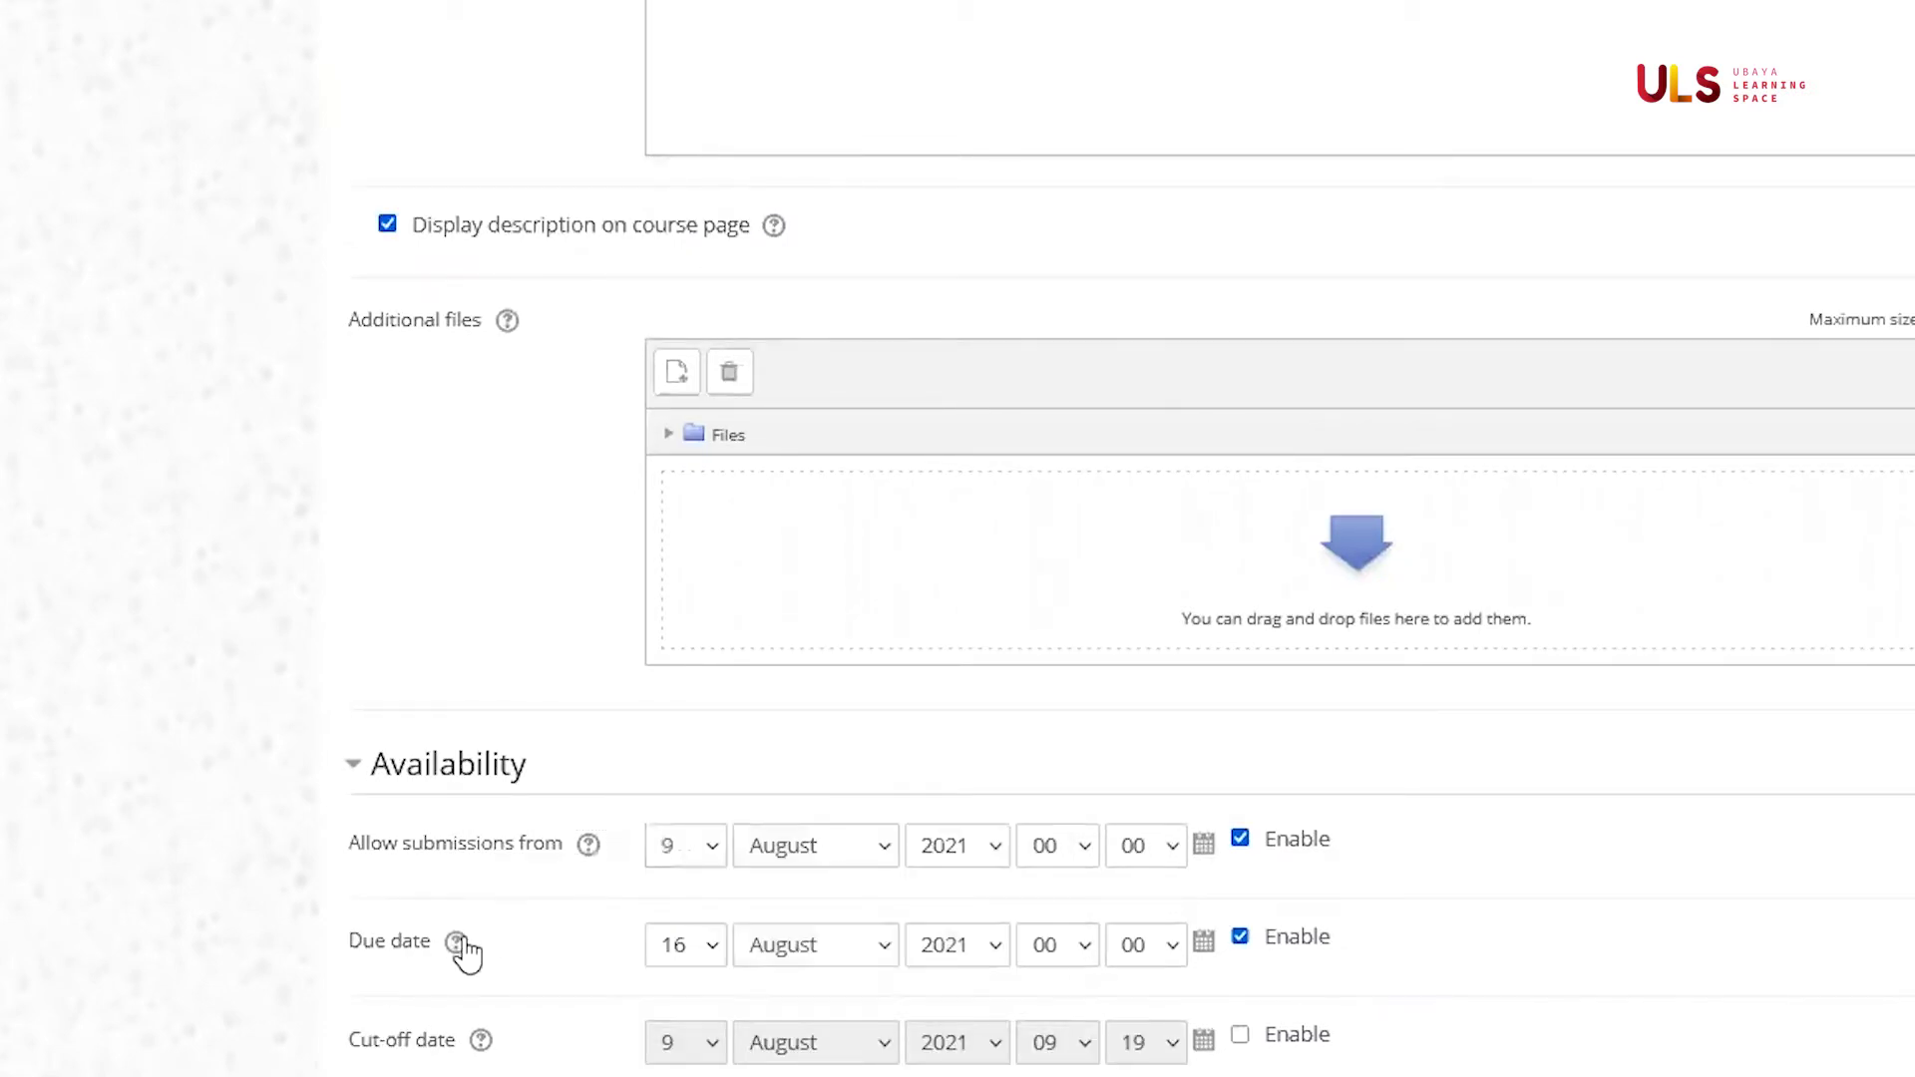
# Check the help on the assignment's due date and set its day to 10 August 2021
pyautogui.click(456, 943)
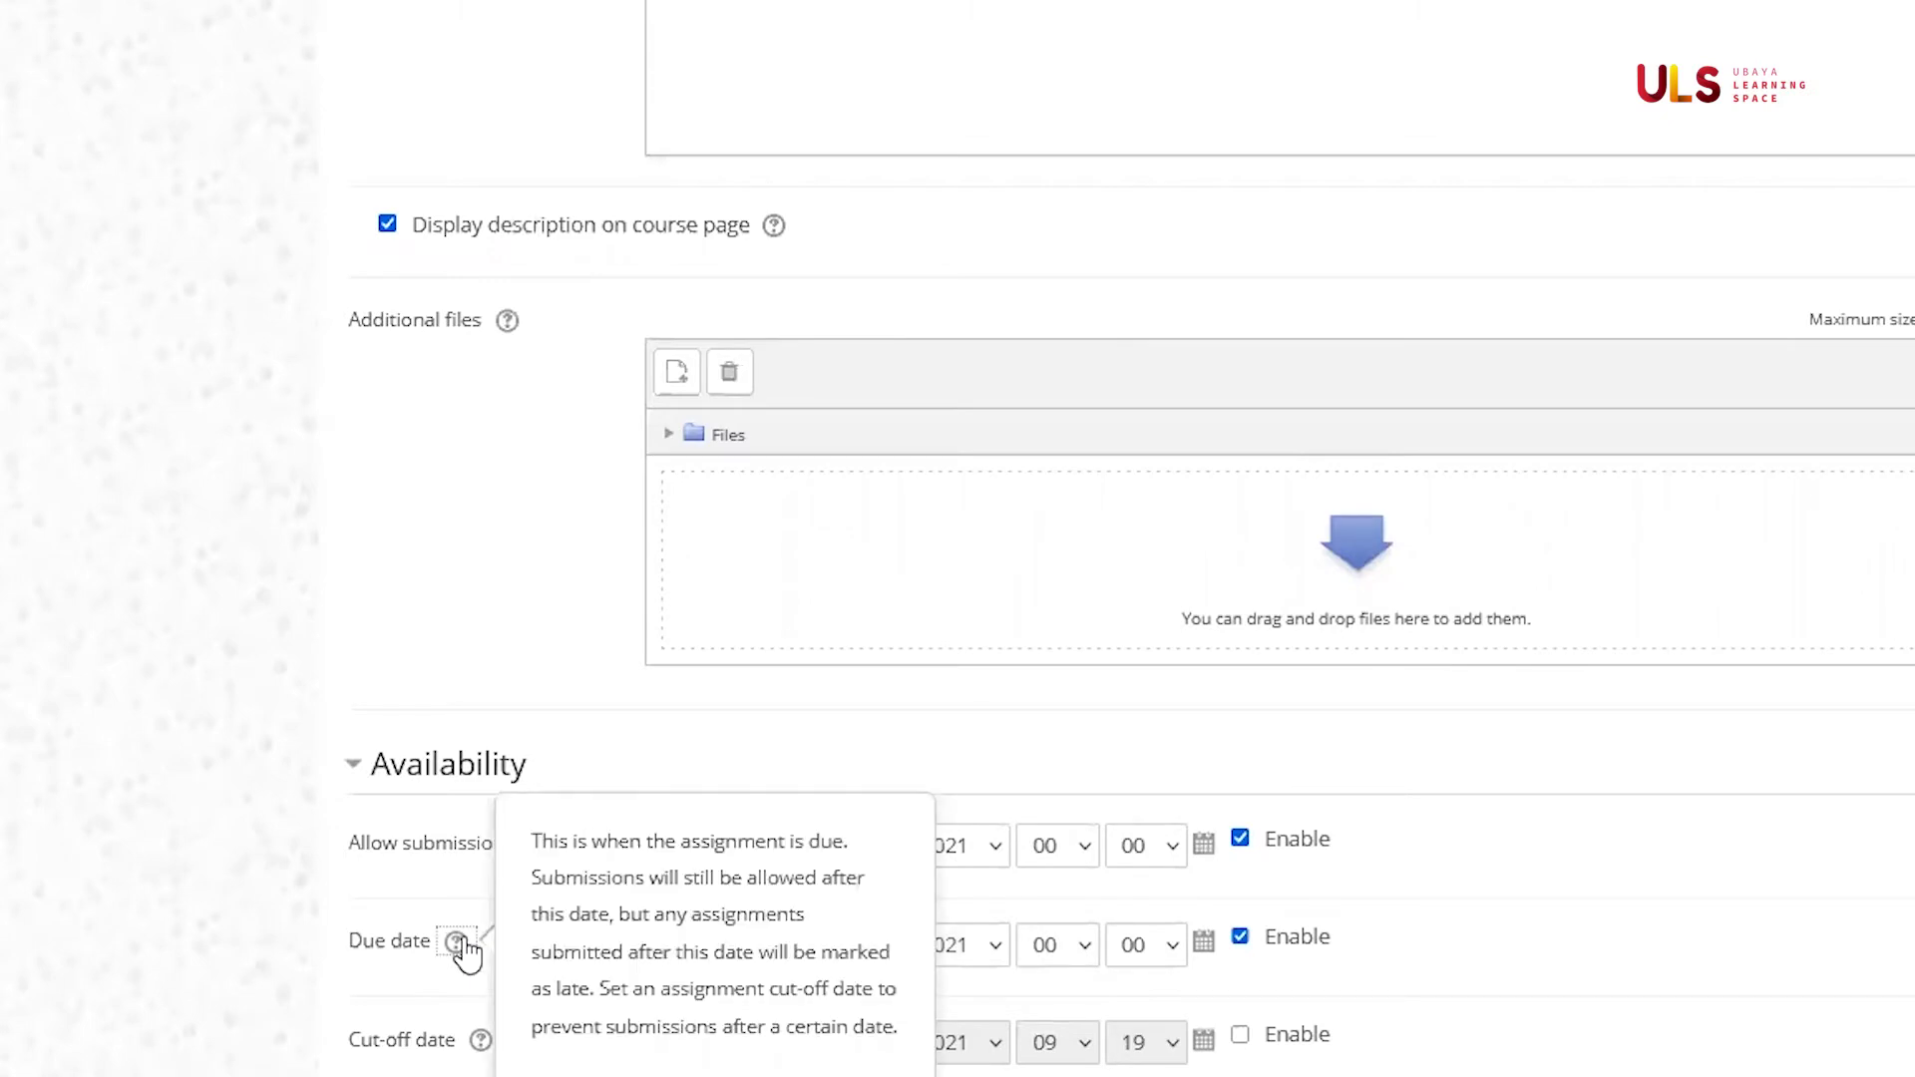
pyautogui.click(1205, 960)
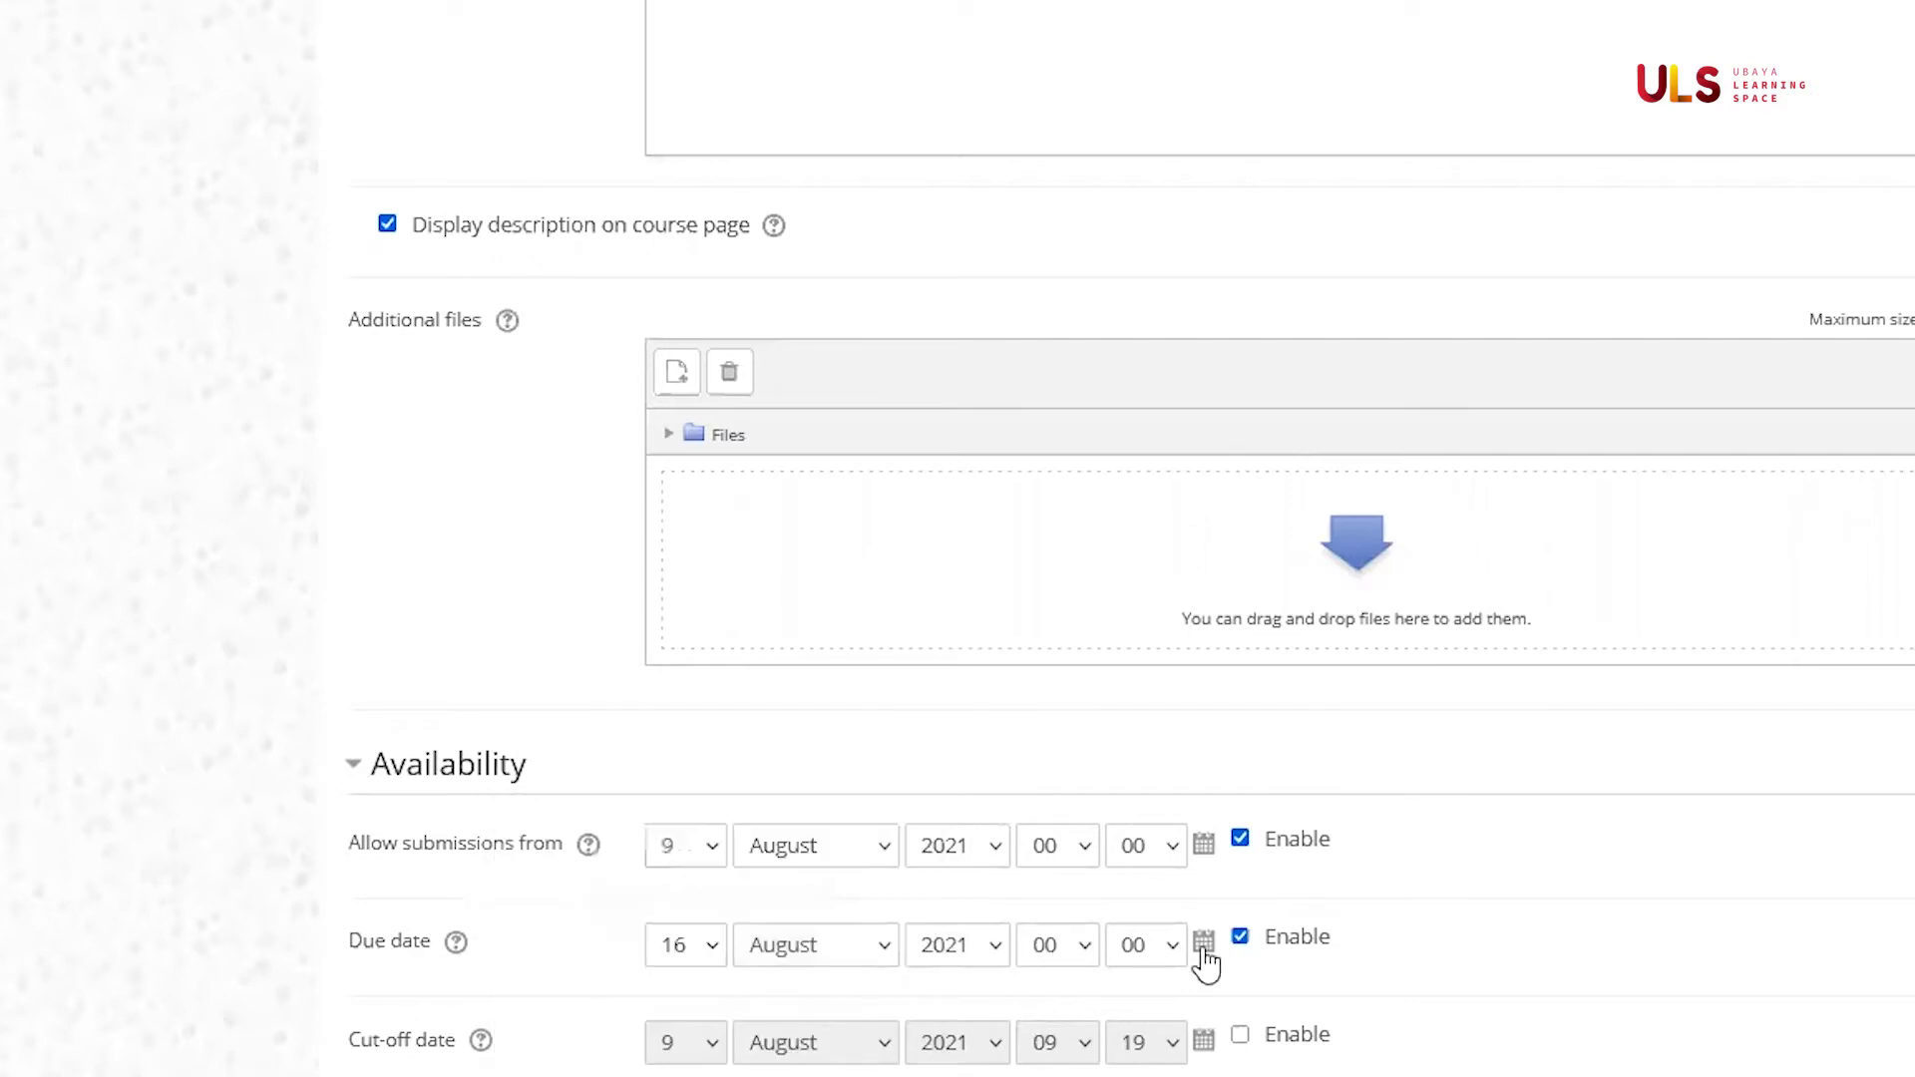
pyautogui.click(706, 959)
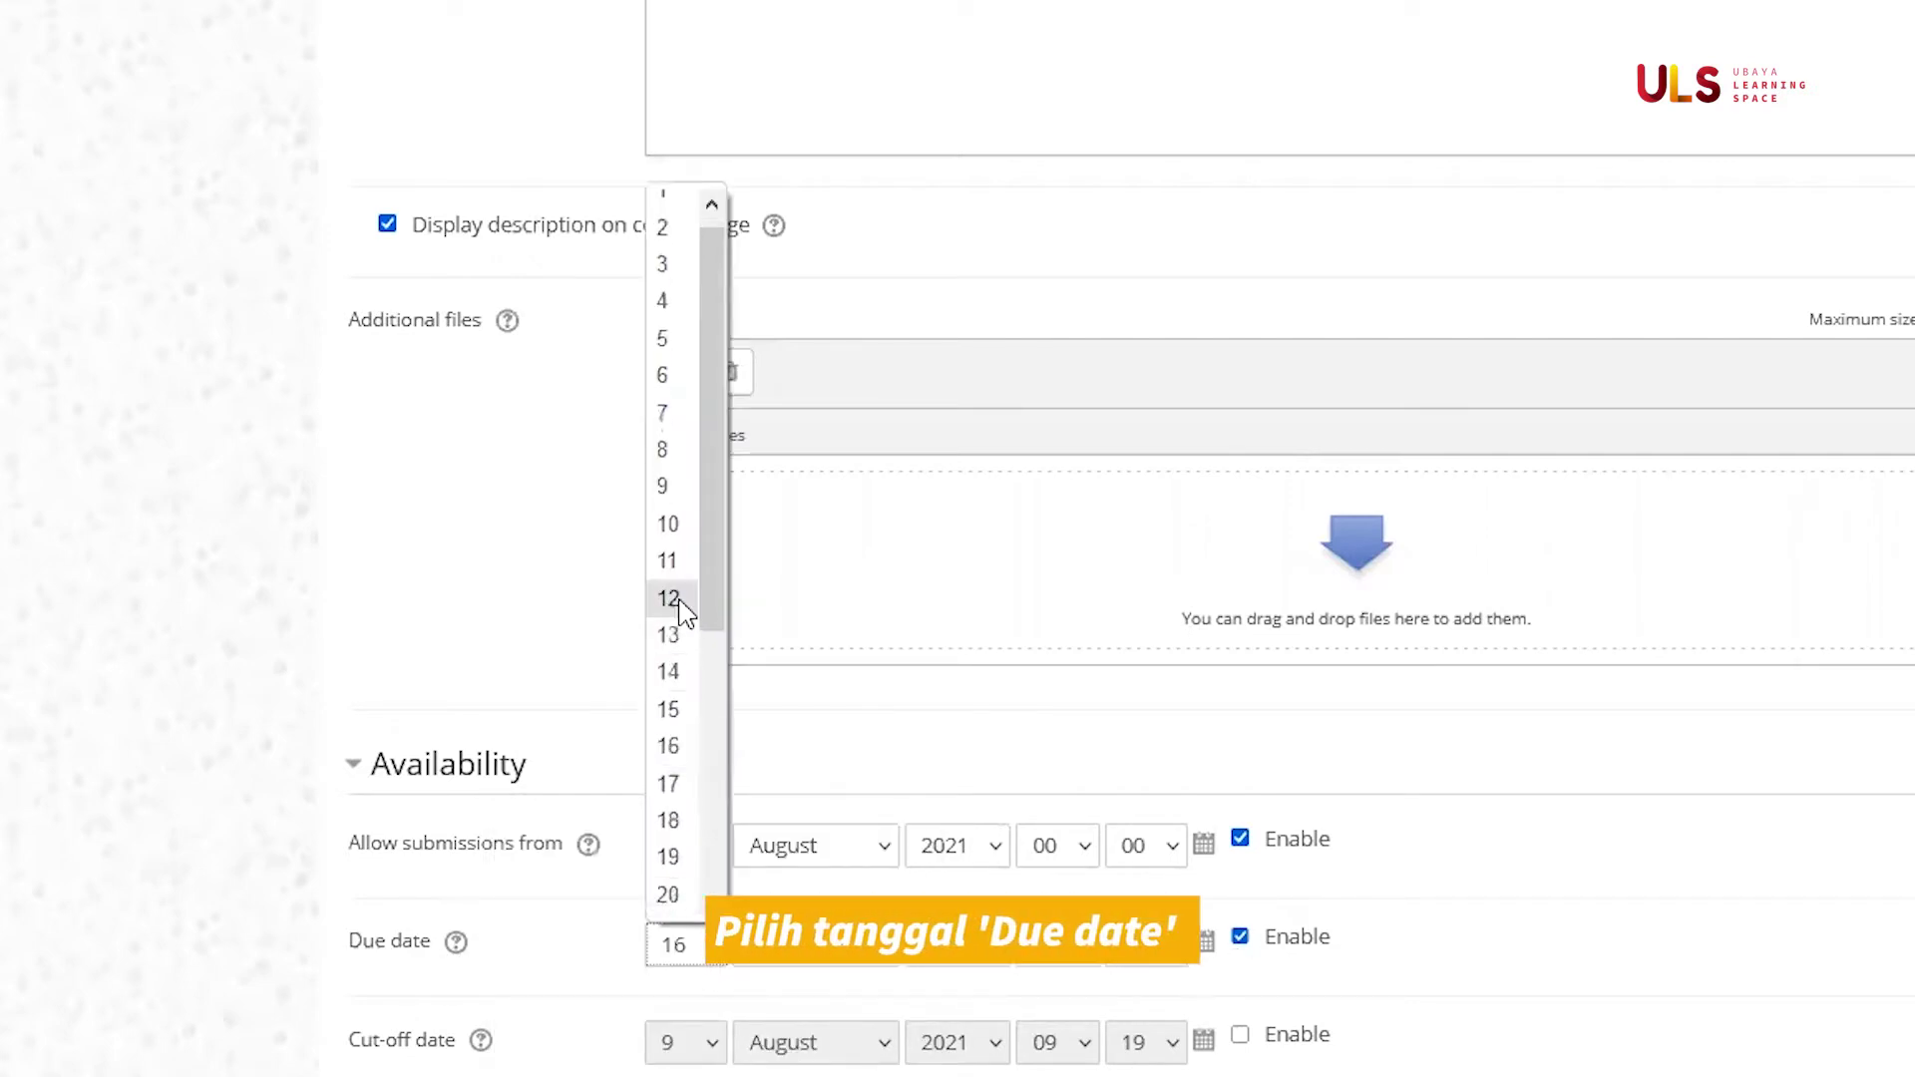
pyautogui.click(667, 523)
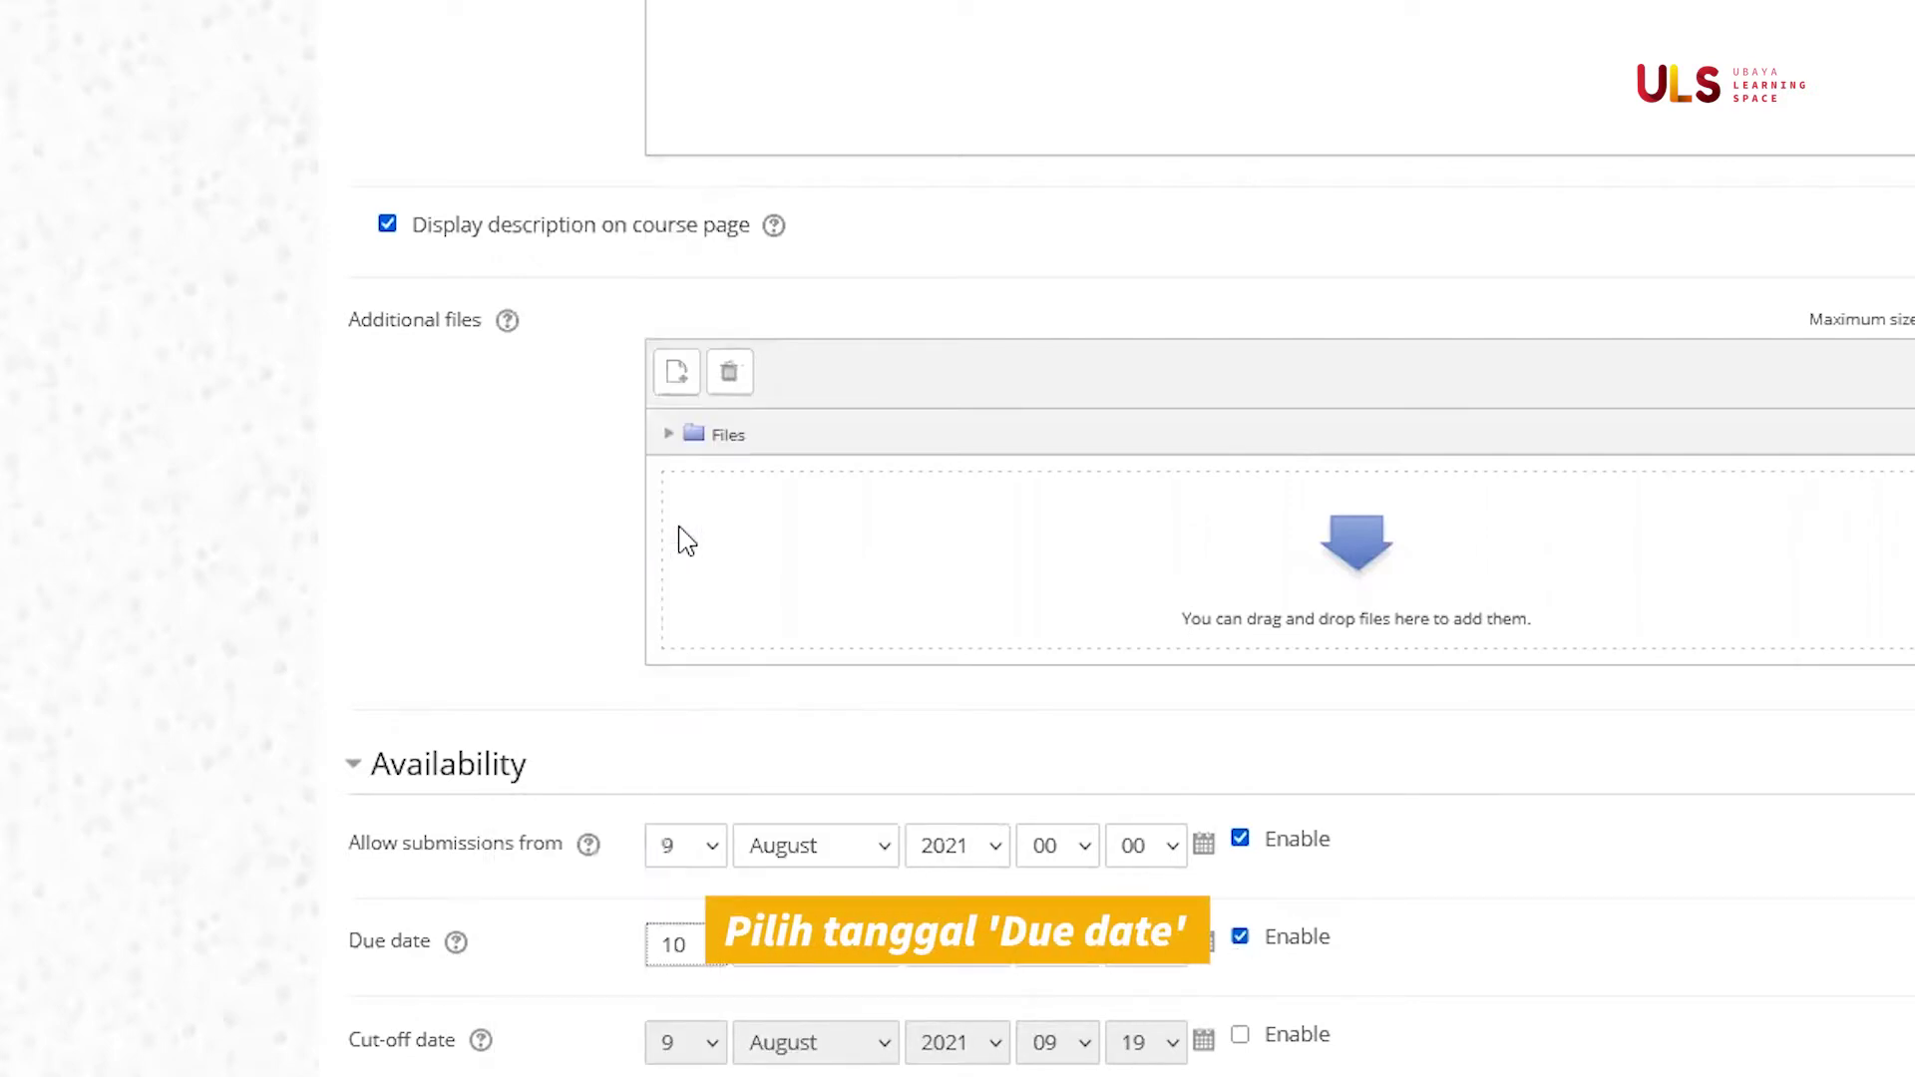
# Check the help on the cut-off date, enable it and set it to 10 August 2021, 00:00
pyautogui.click(492, 1039)
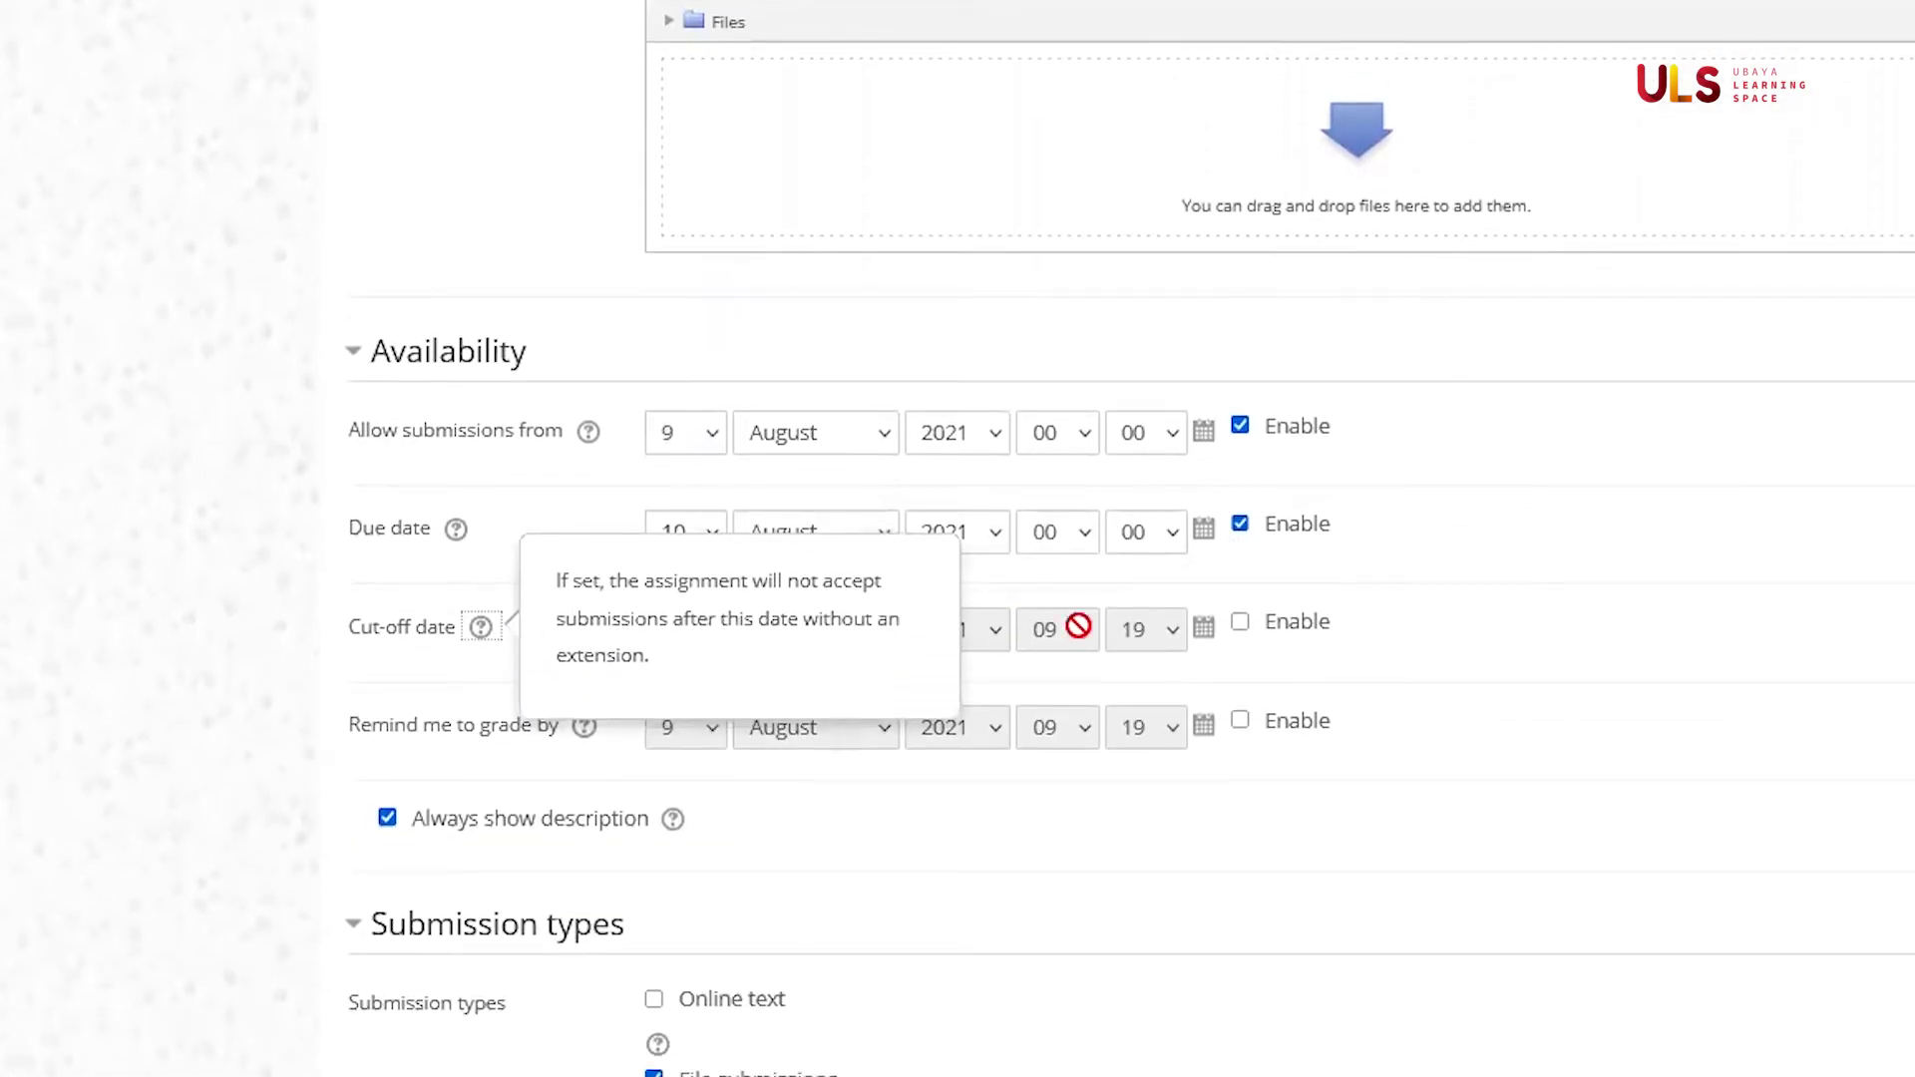
pyautogui.click(1241, 622)
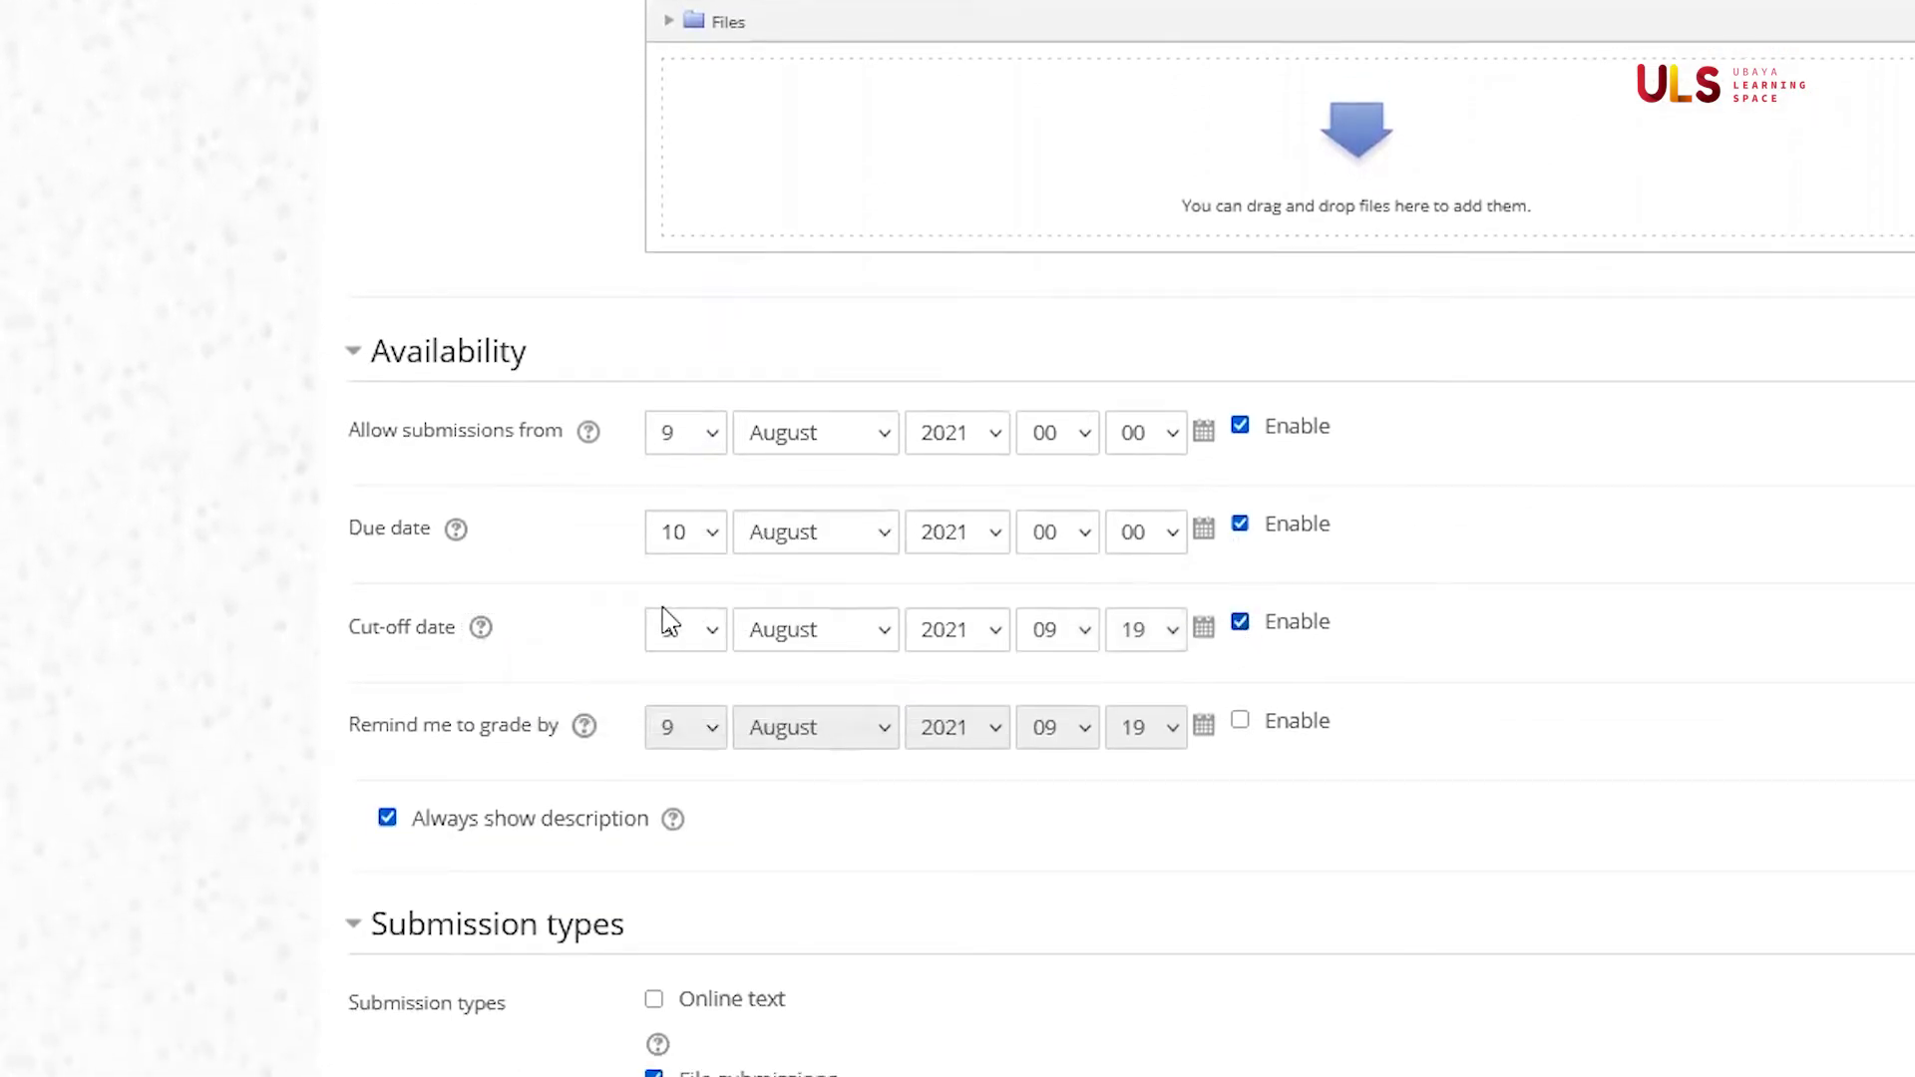
pyautogui.click(676, 630)
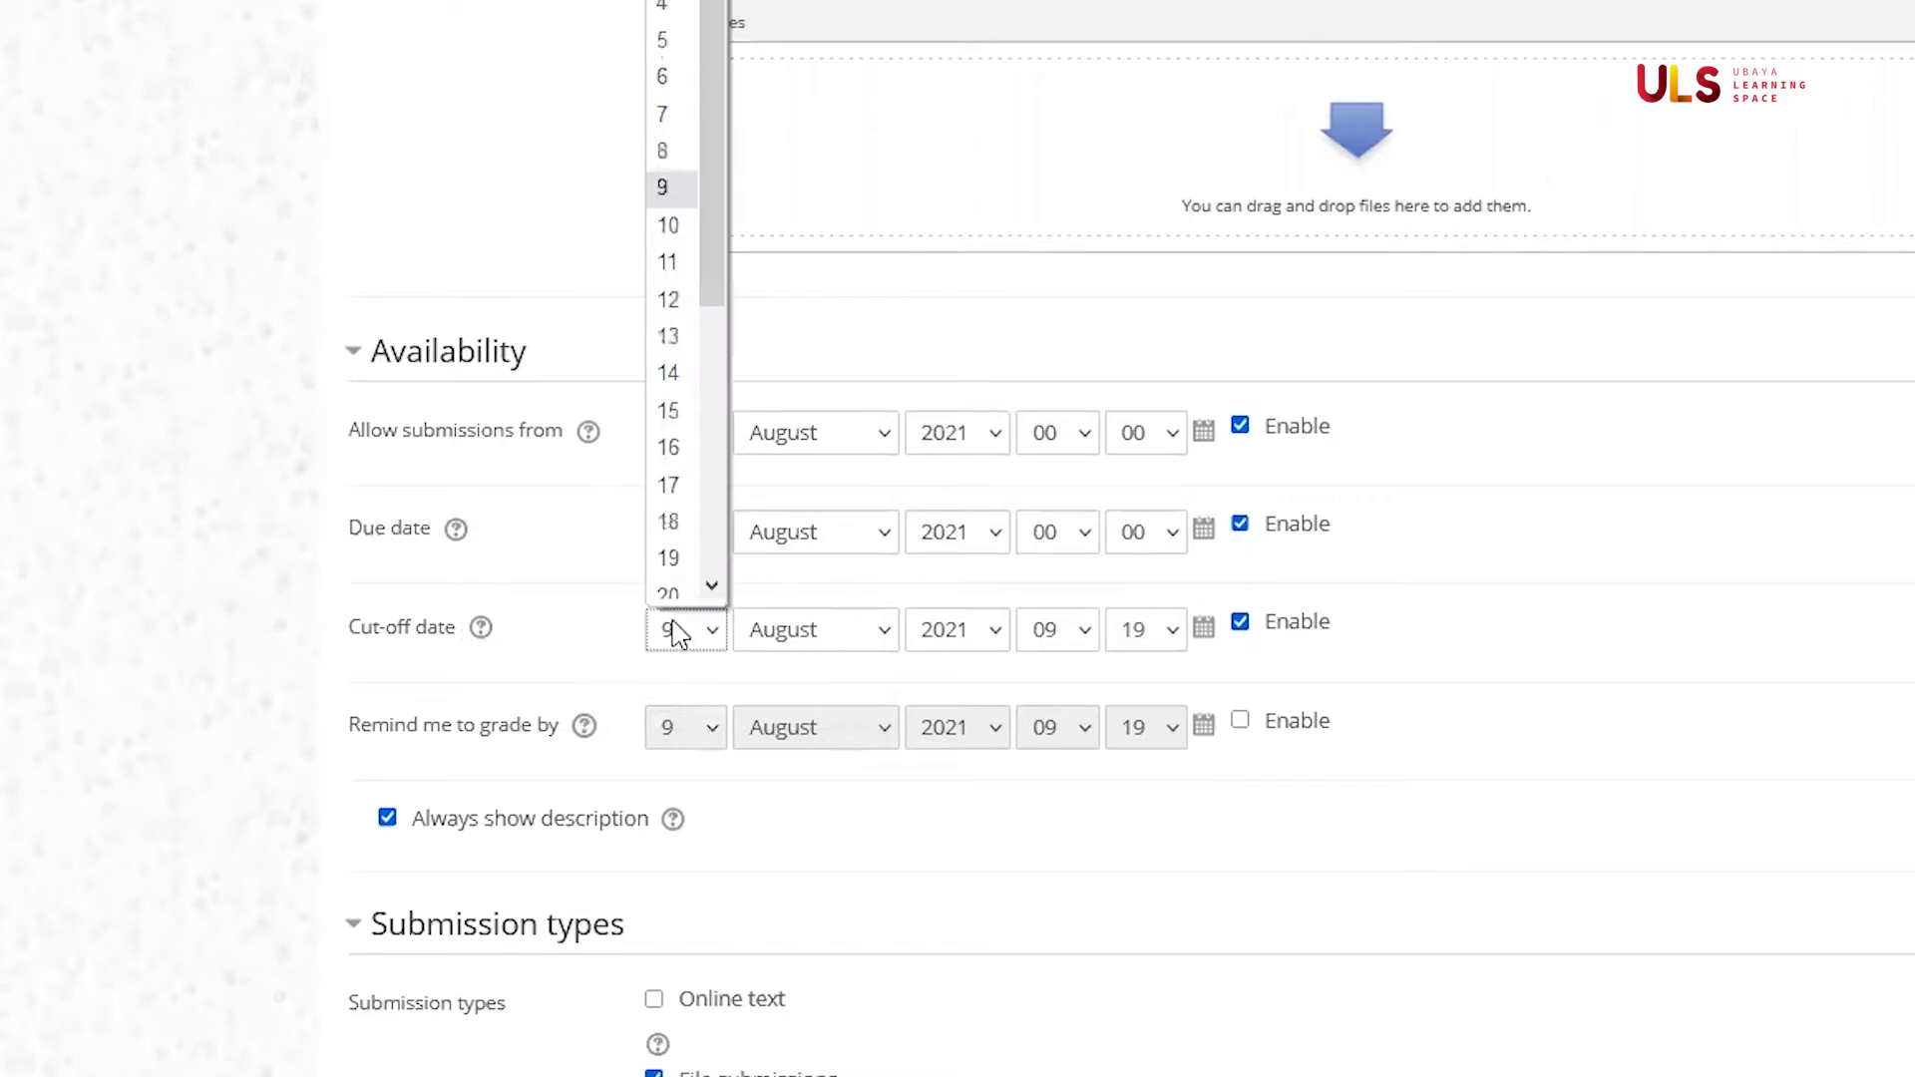
pyautogui.click(670, 226)
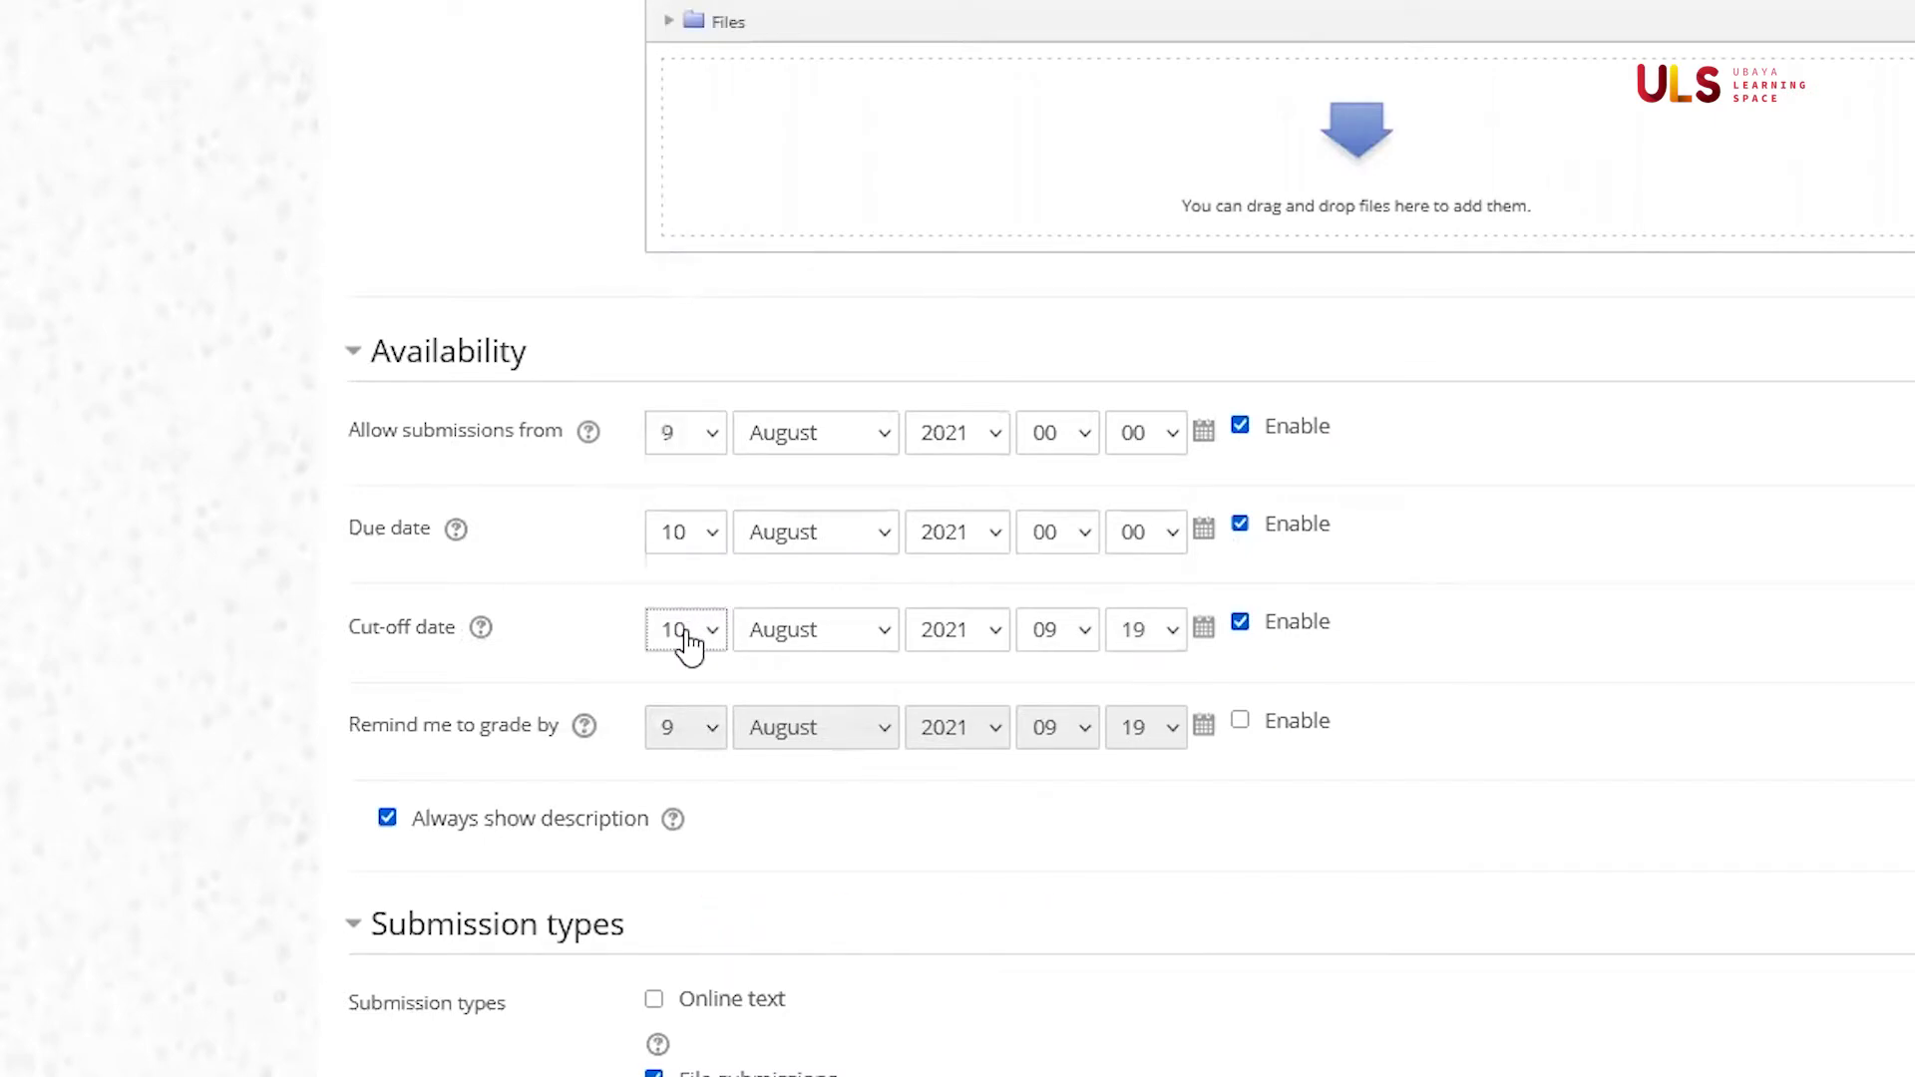
pyautogui.click(1057, 629)
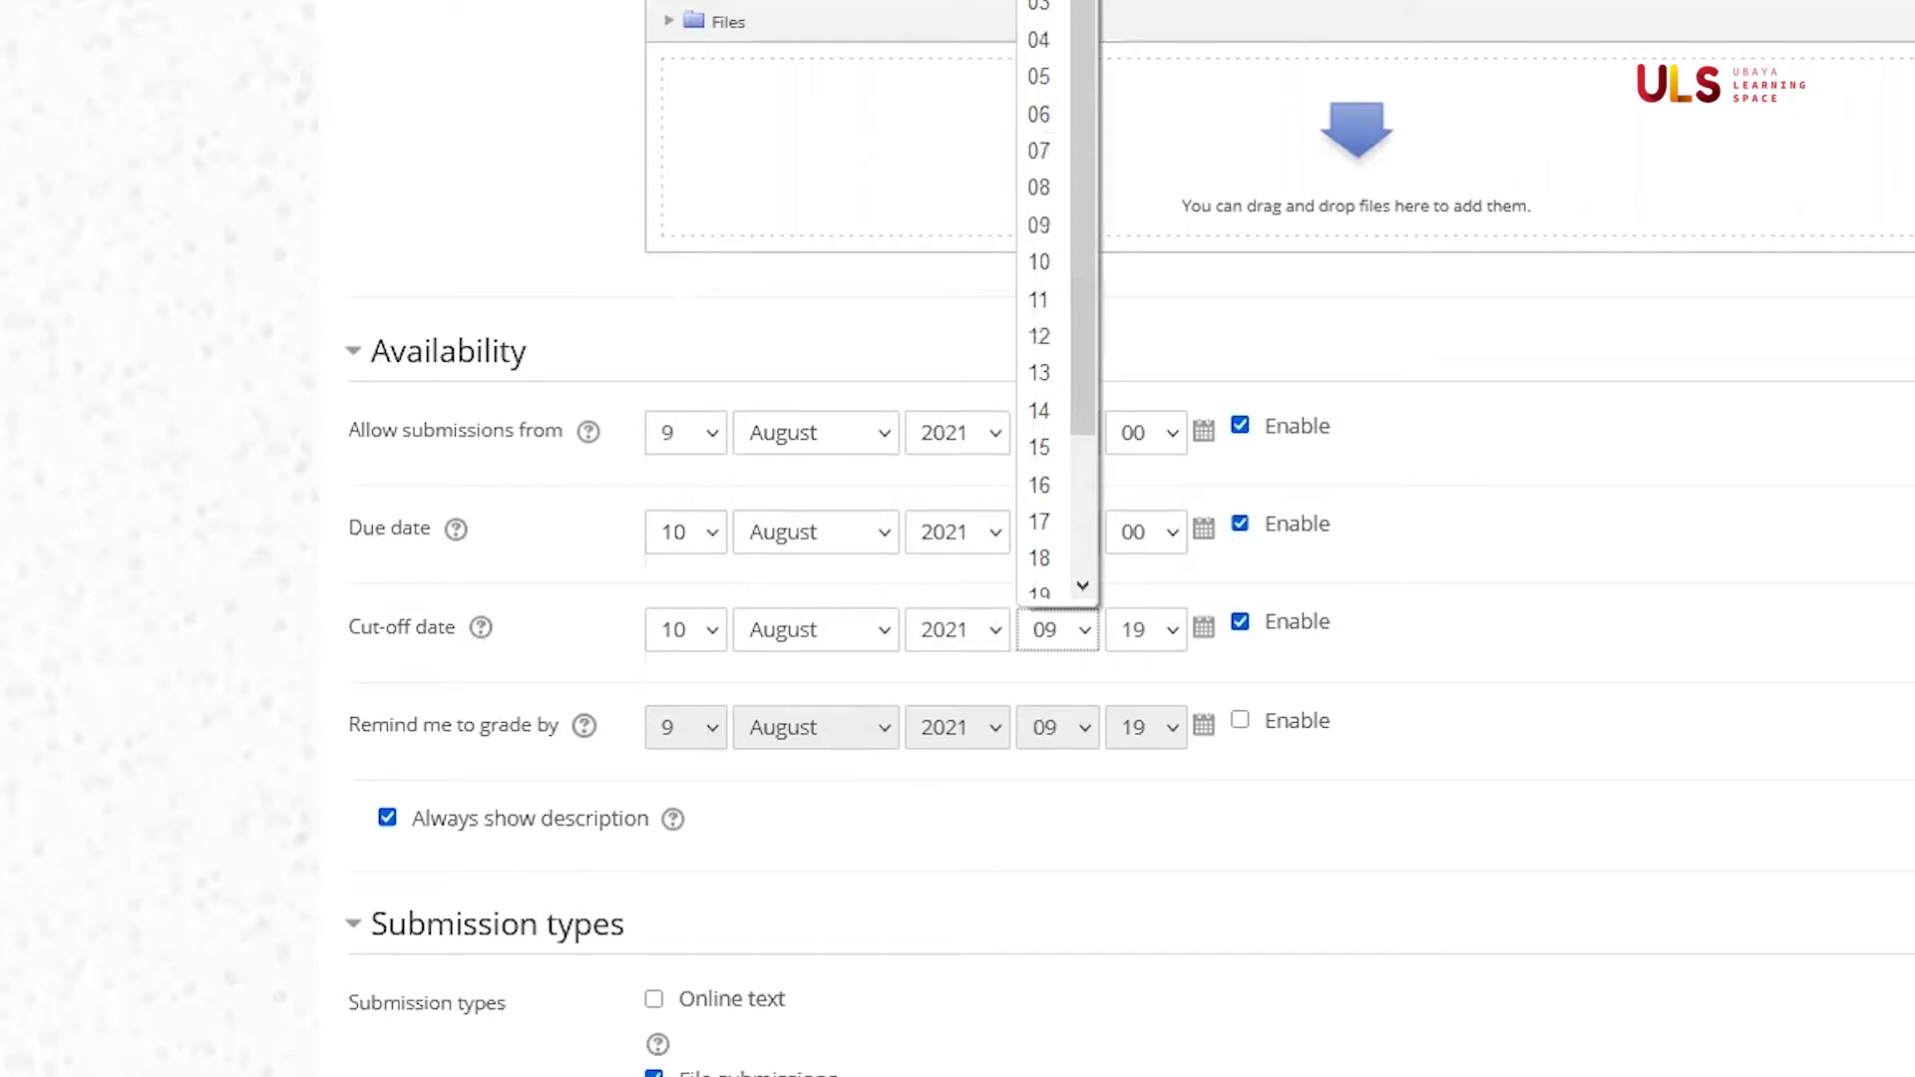
pyautogui.click(1042, 3)
pyautogui.click(1137, 629)
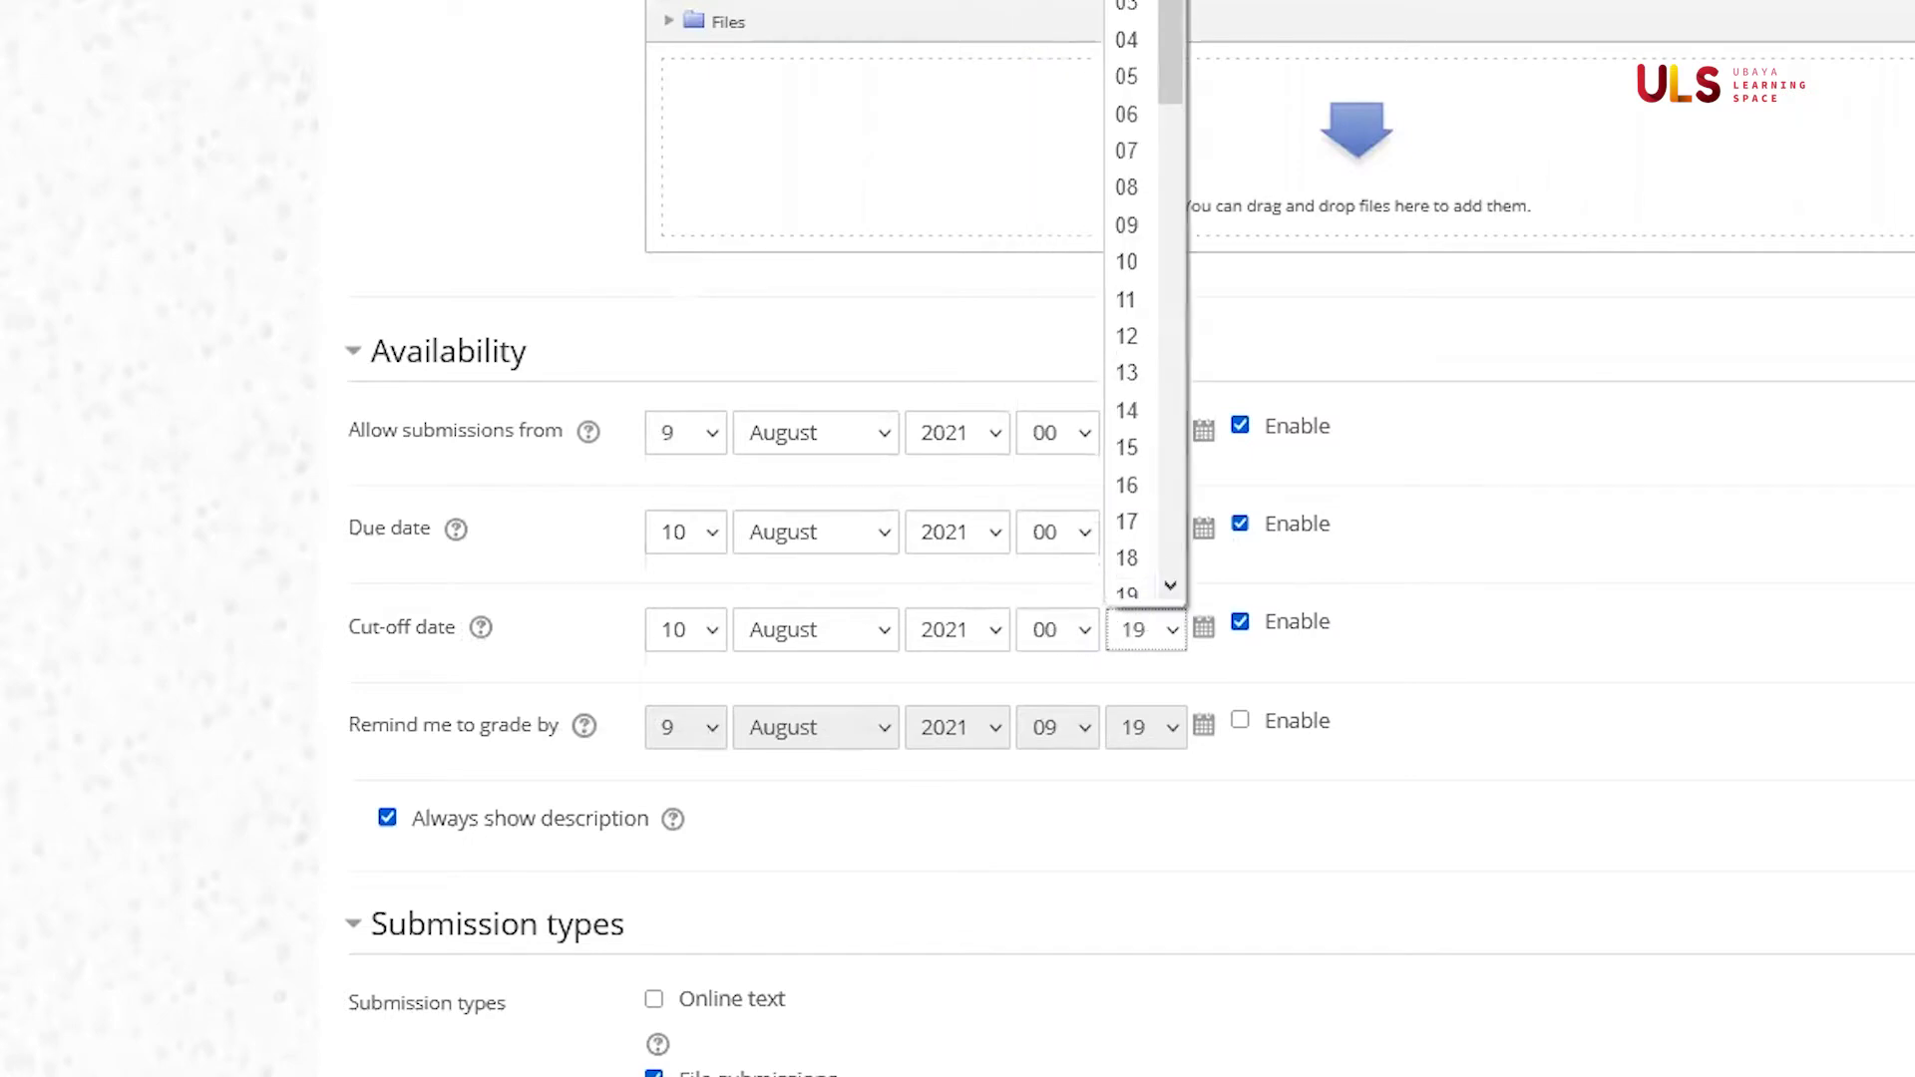
pyautogui.click(1132, 4)
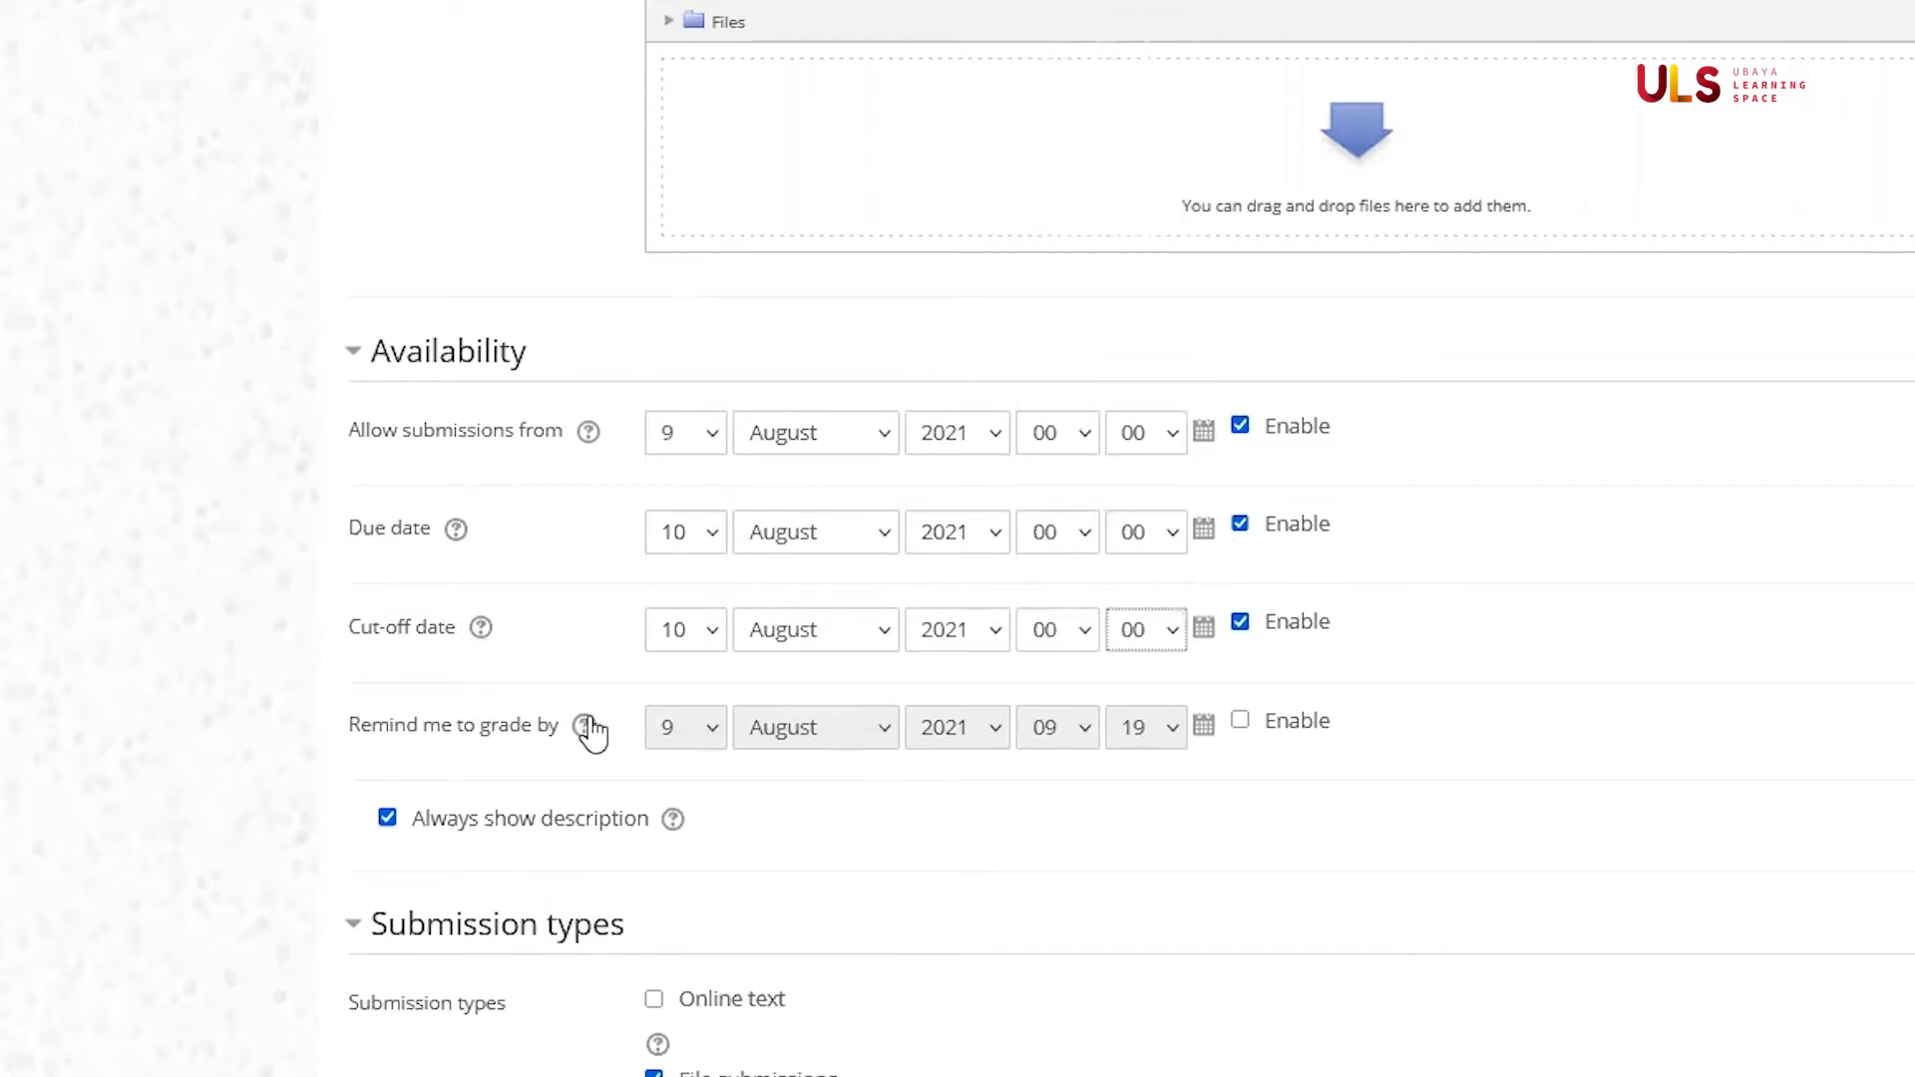
# Read the help notes for the Remind me to grade by and Always show description settings
pyautogui.click(587, 727)
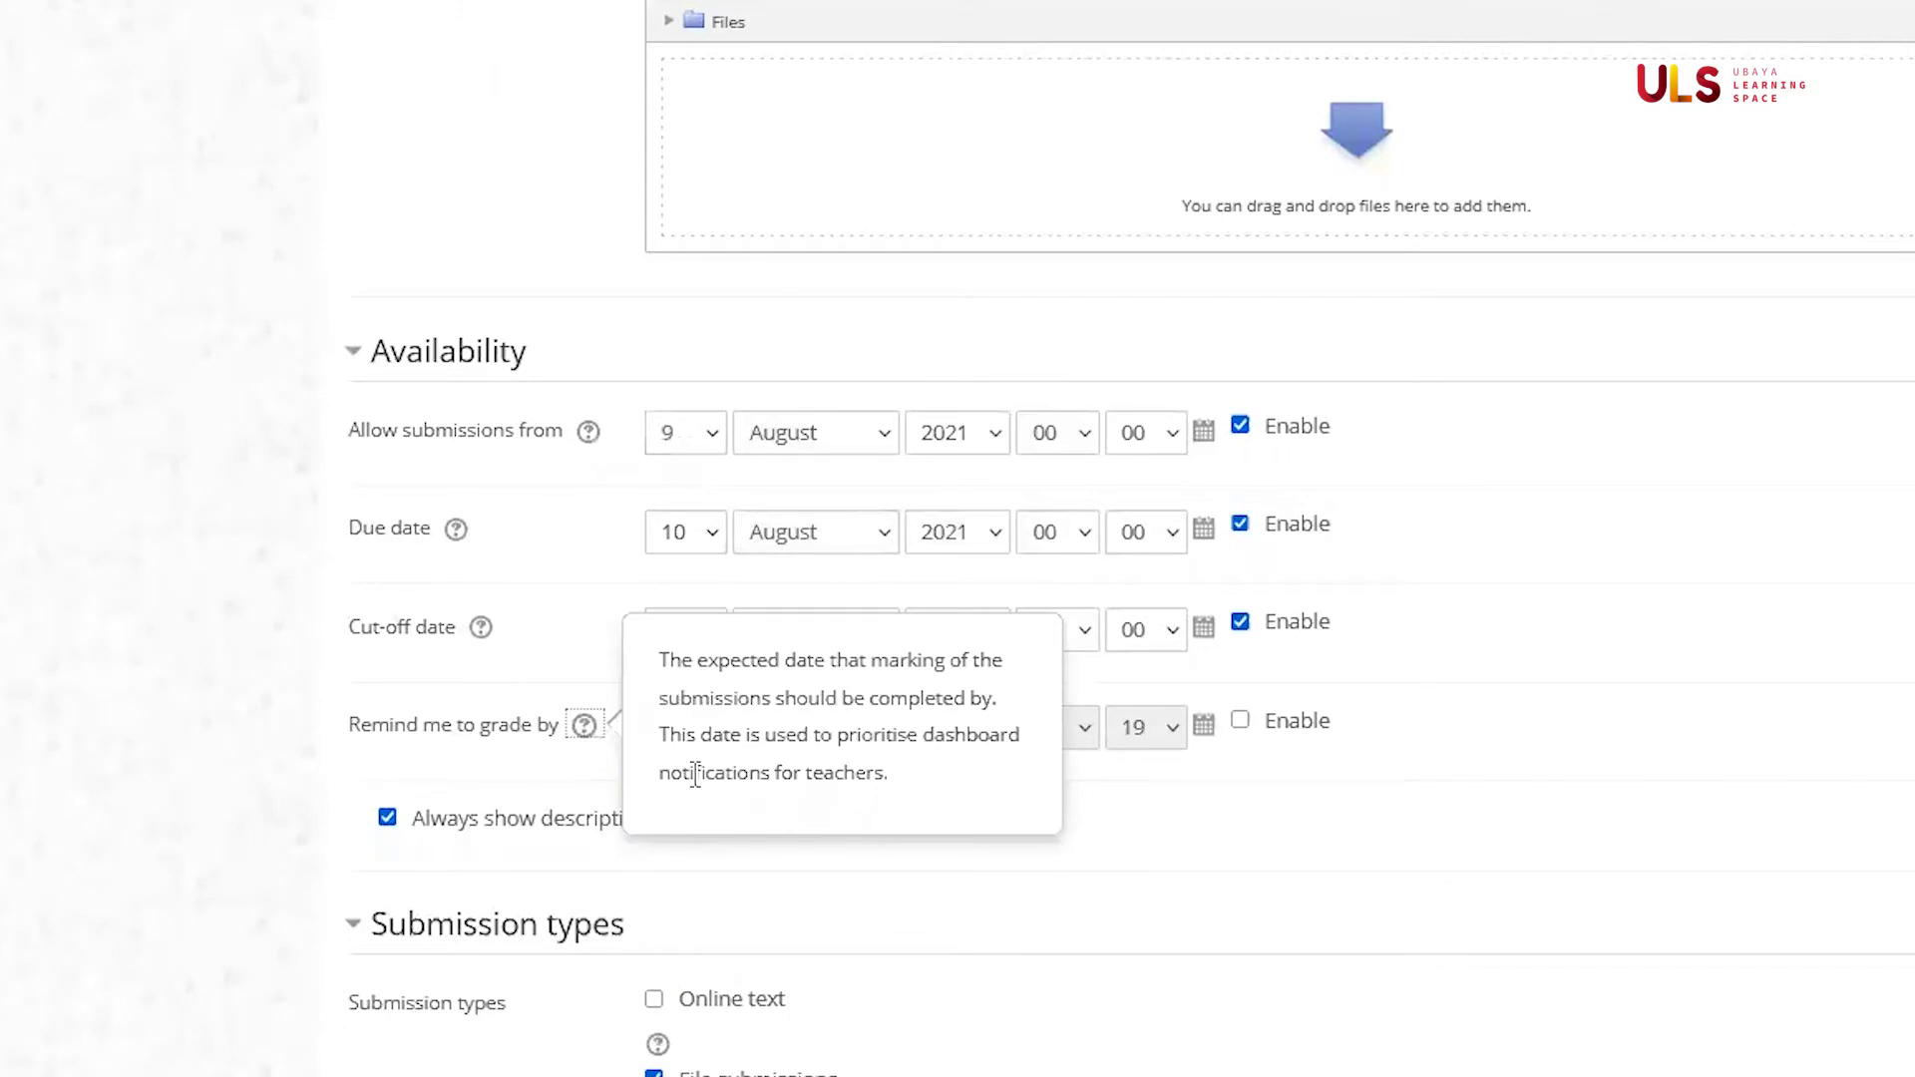
pyautogui.click(1117, 783)
pyautogui.click(673, 819)
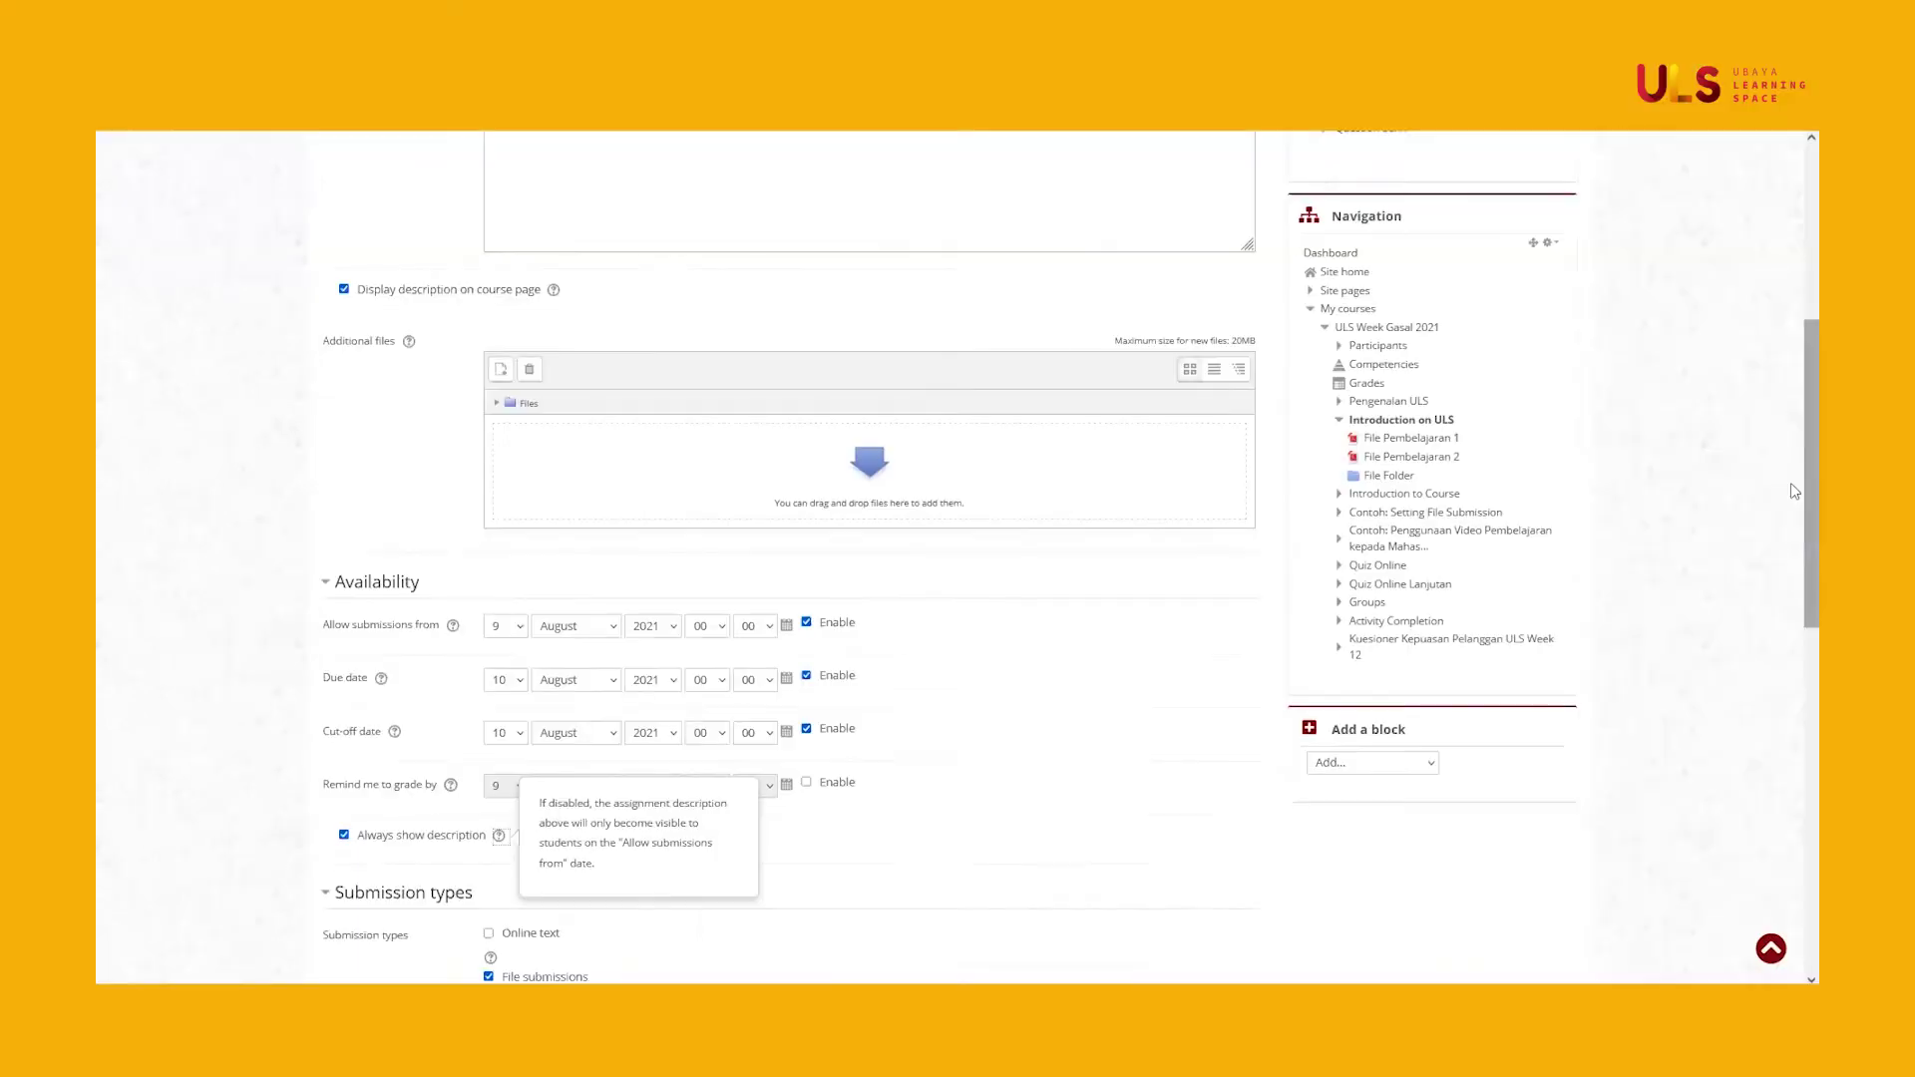
# Read the help on the Online text and File submissions types and leave only File submissions enabled
pyautogui.scroll(-4, 1366, 319)
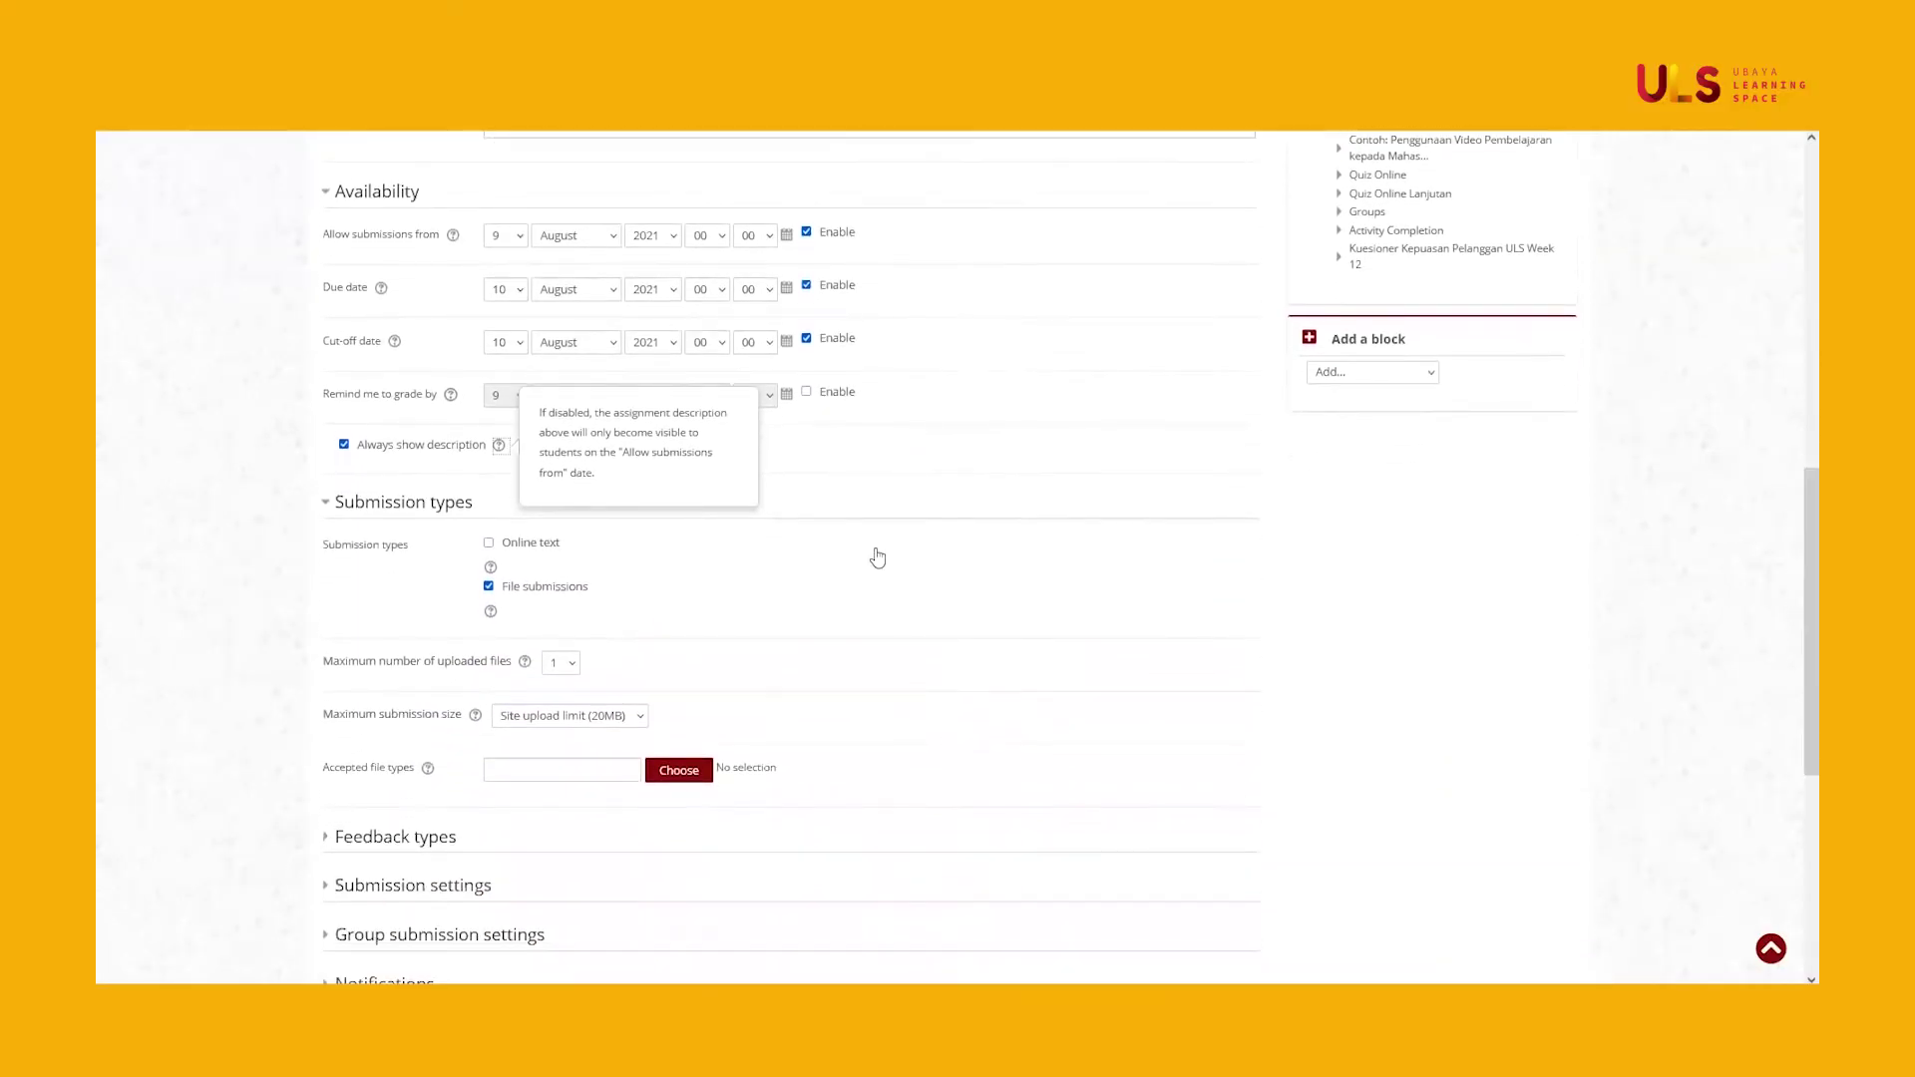
pyautogui.click(795, 557)
pyautogui.click(490, 568)
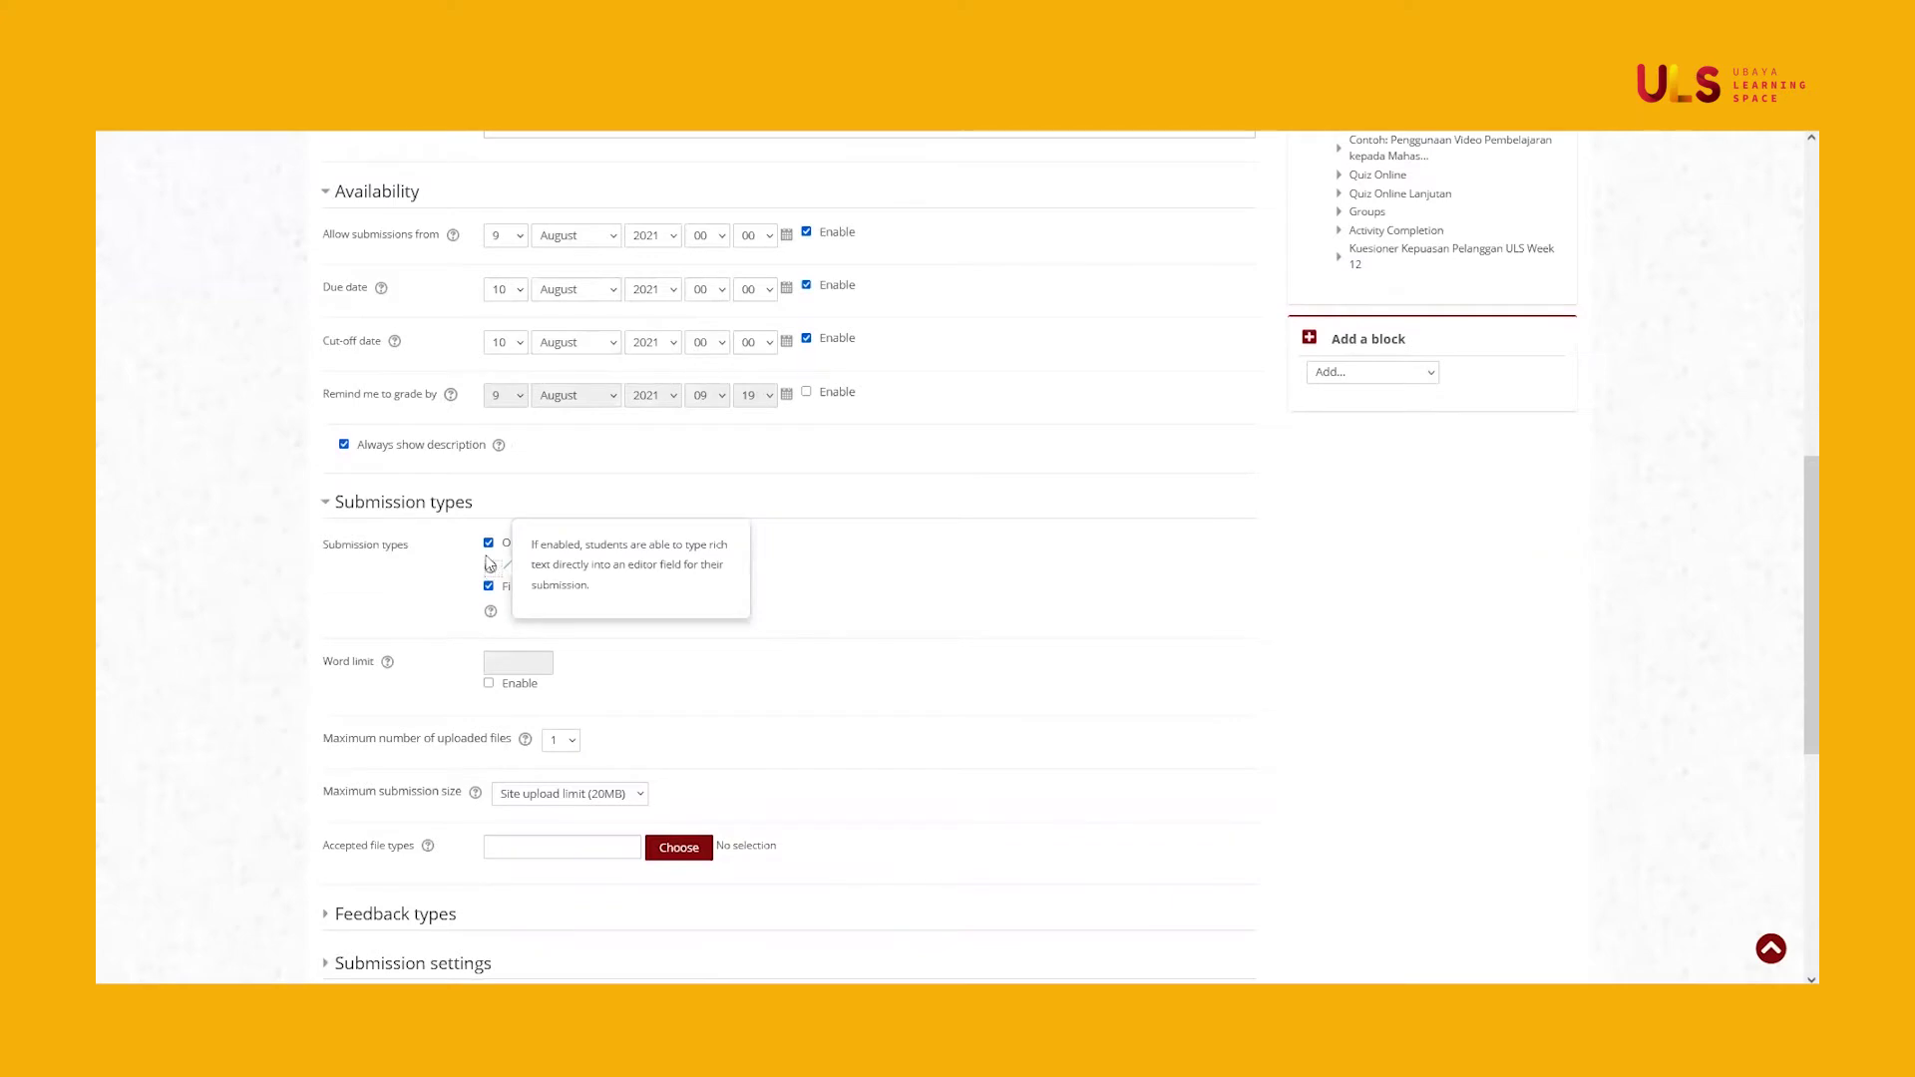
pyautogui.click(489, 543)
pyautogui.click(491, 611)
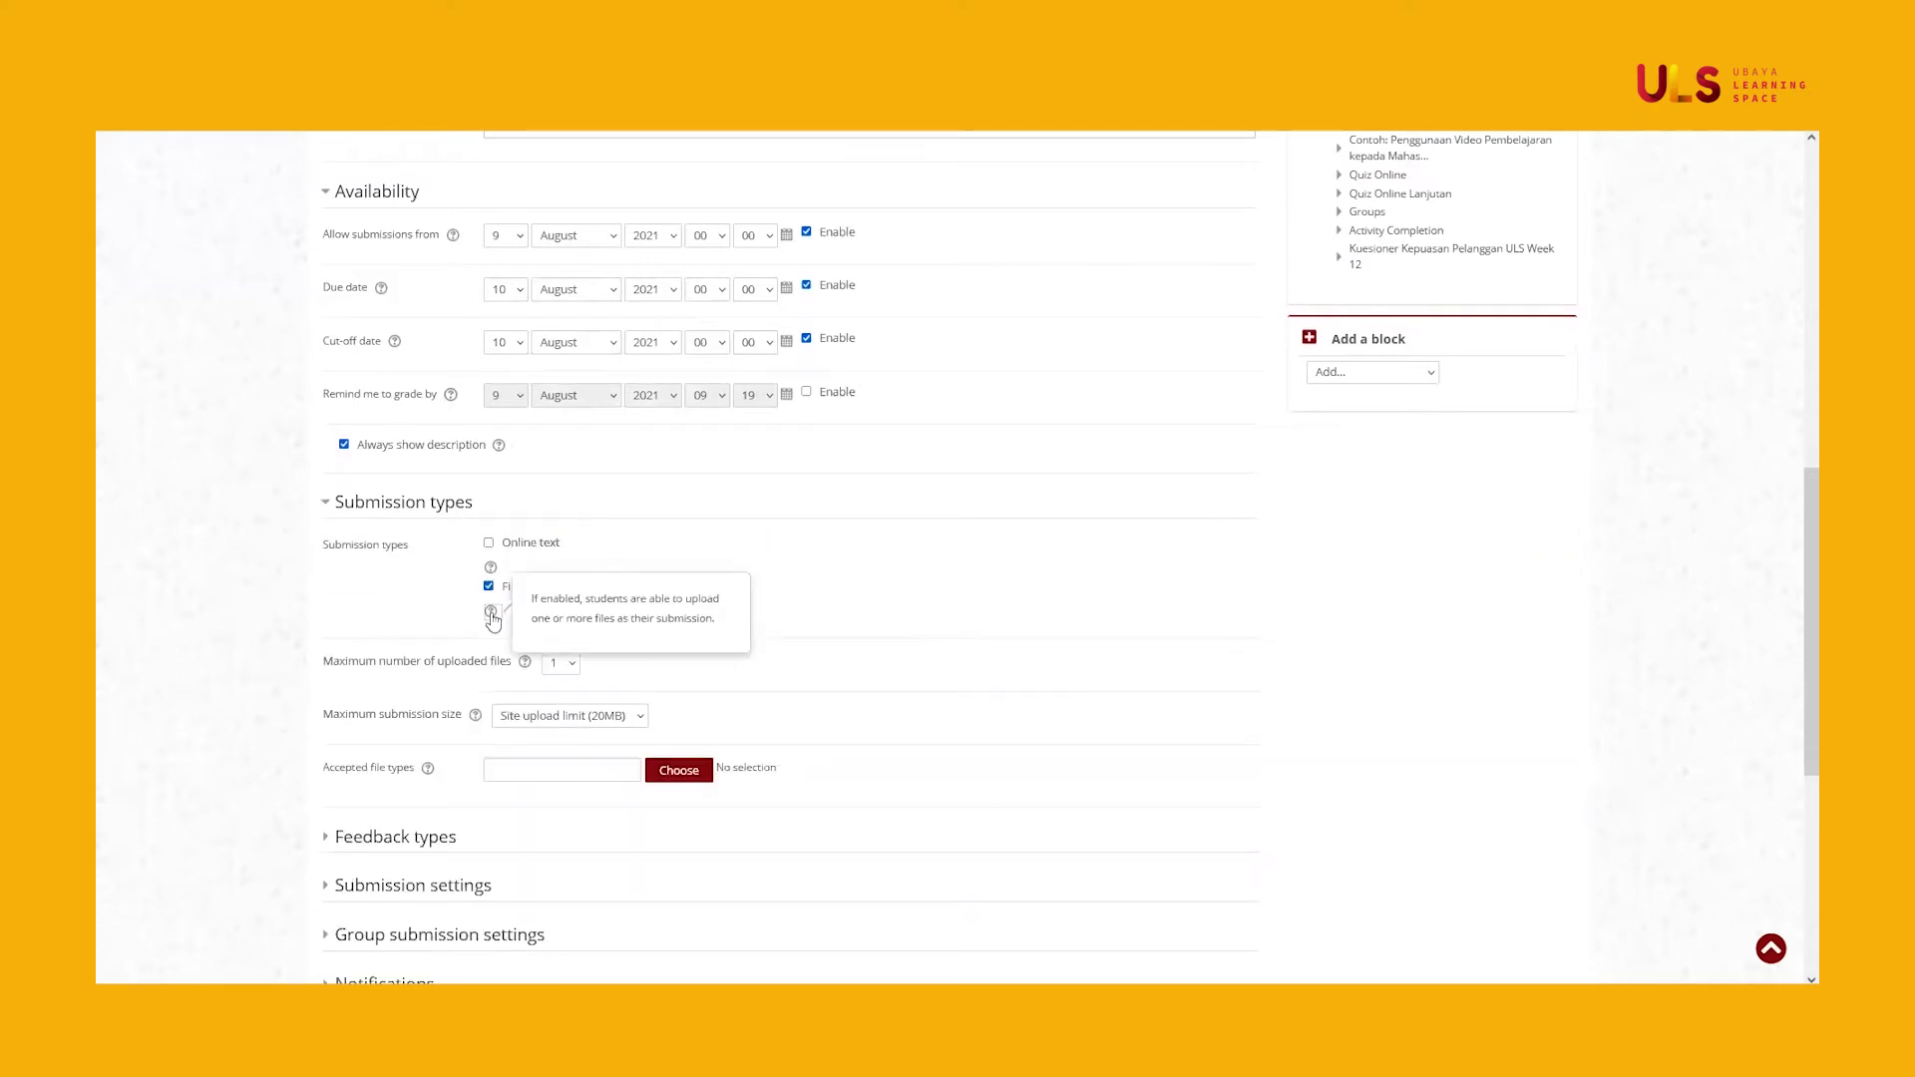
pyautogui.click(471, 640)
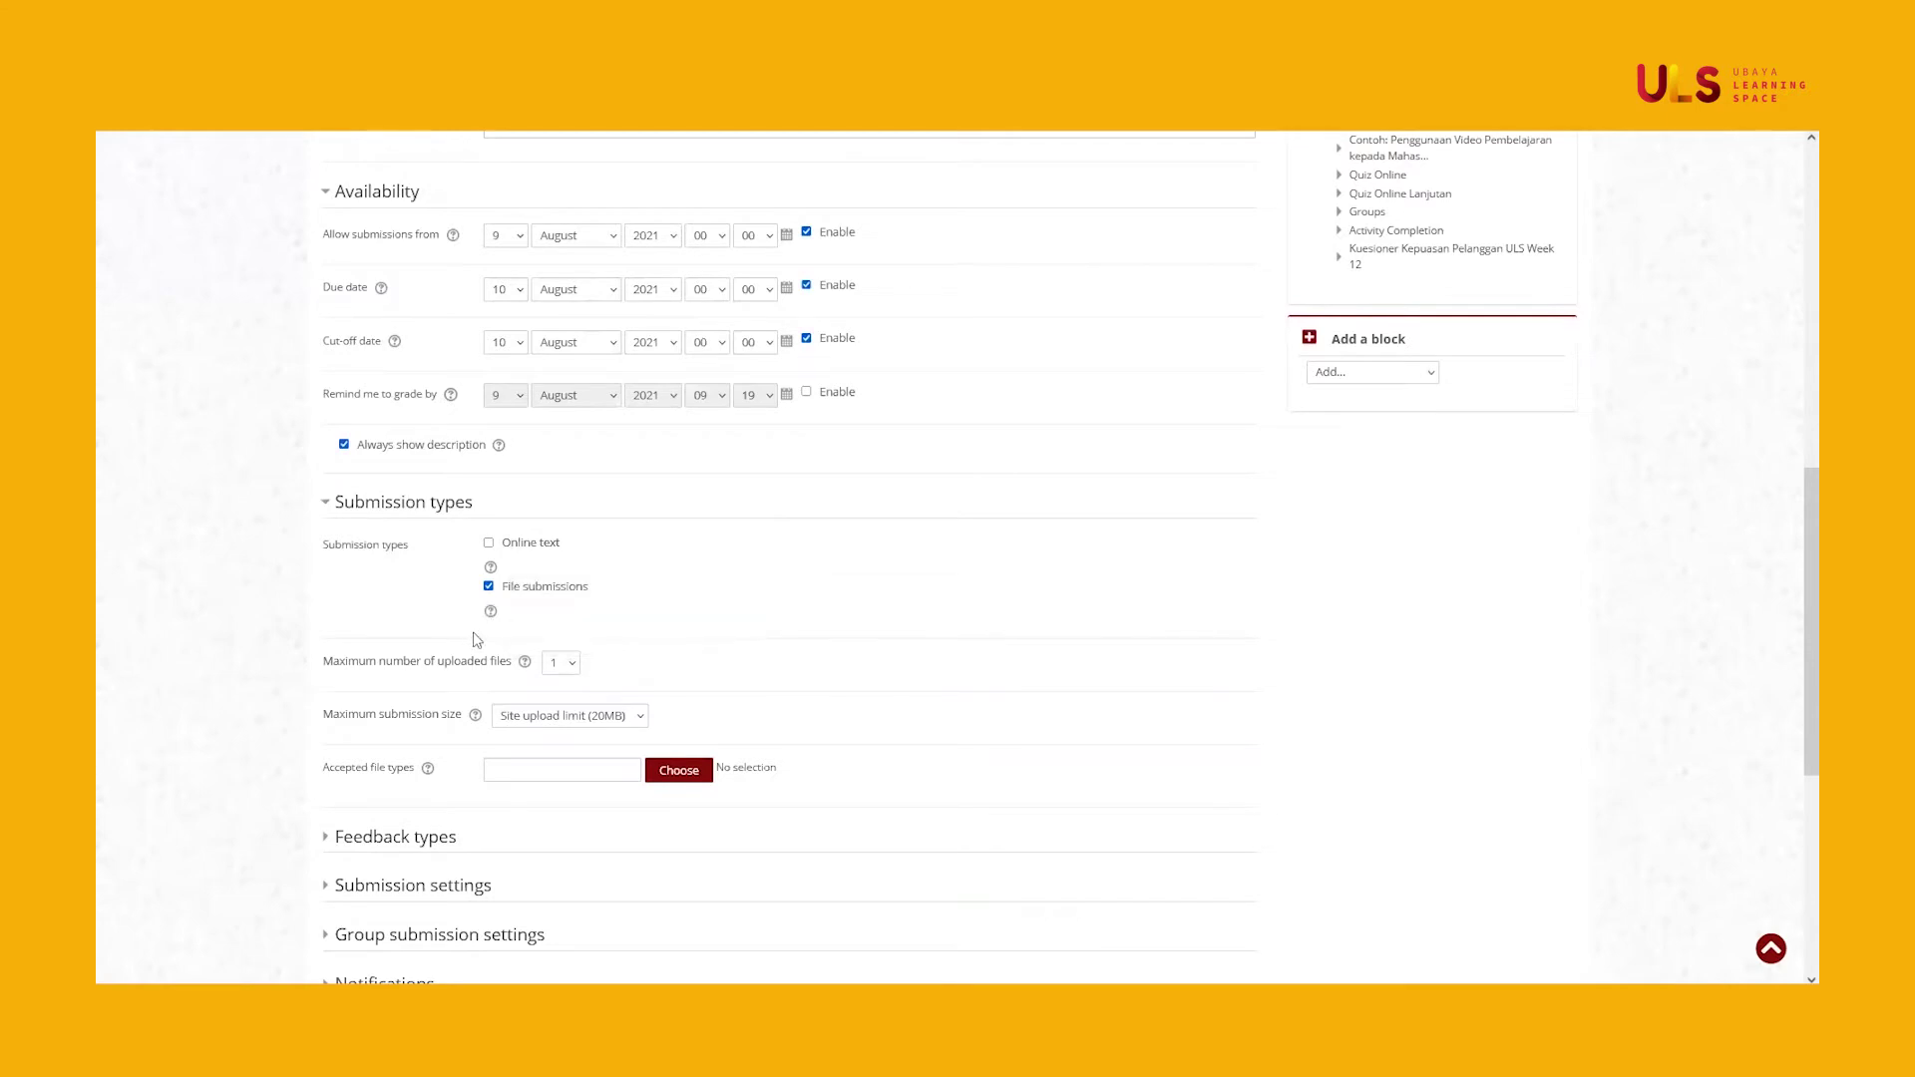
# Read the help on the maximum number of uploaded files and keep the limit at 1
pyautogui.click(524, 664)
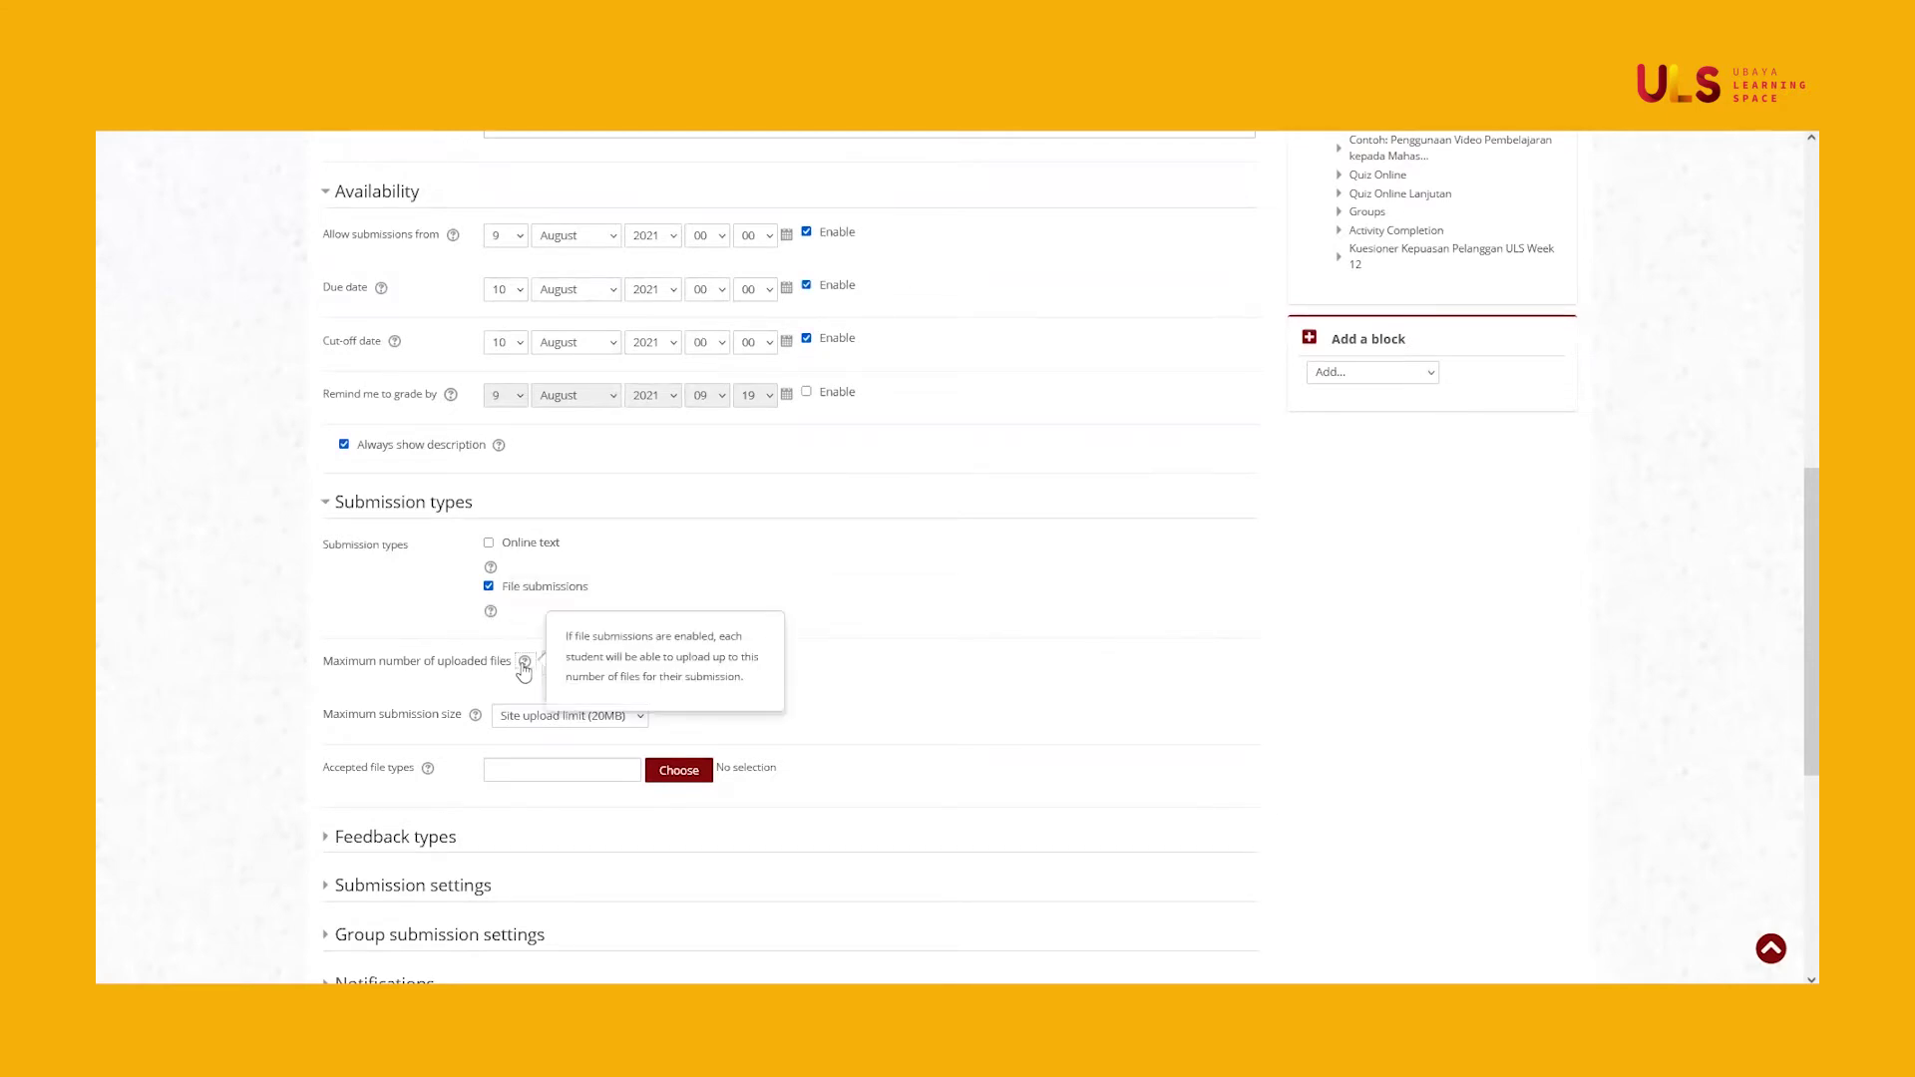
pyautogui.click(574, 666)
pyautogui.click(576, 660)
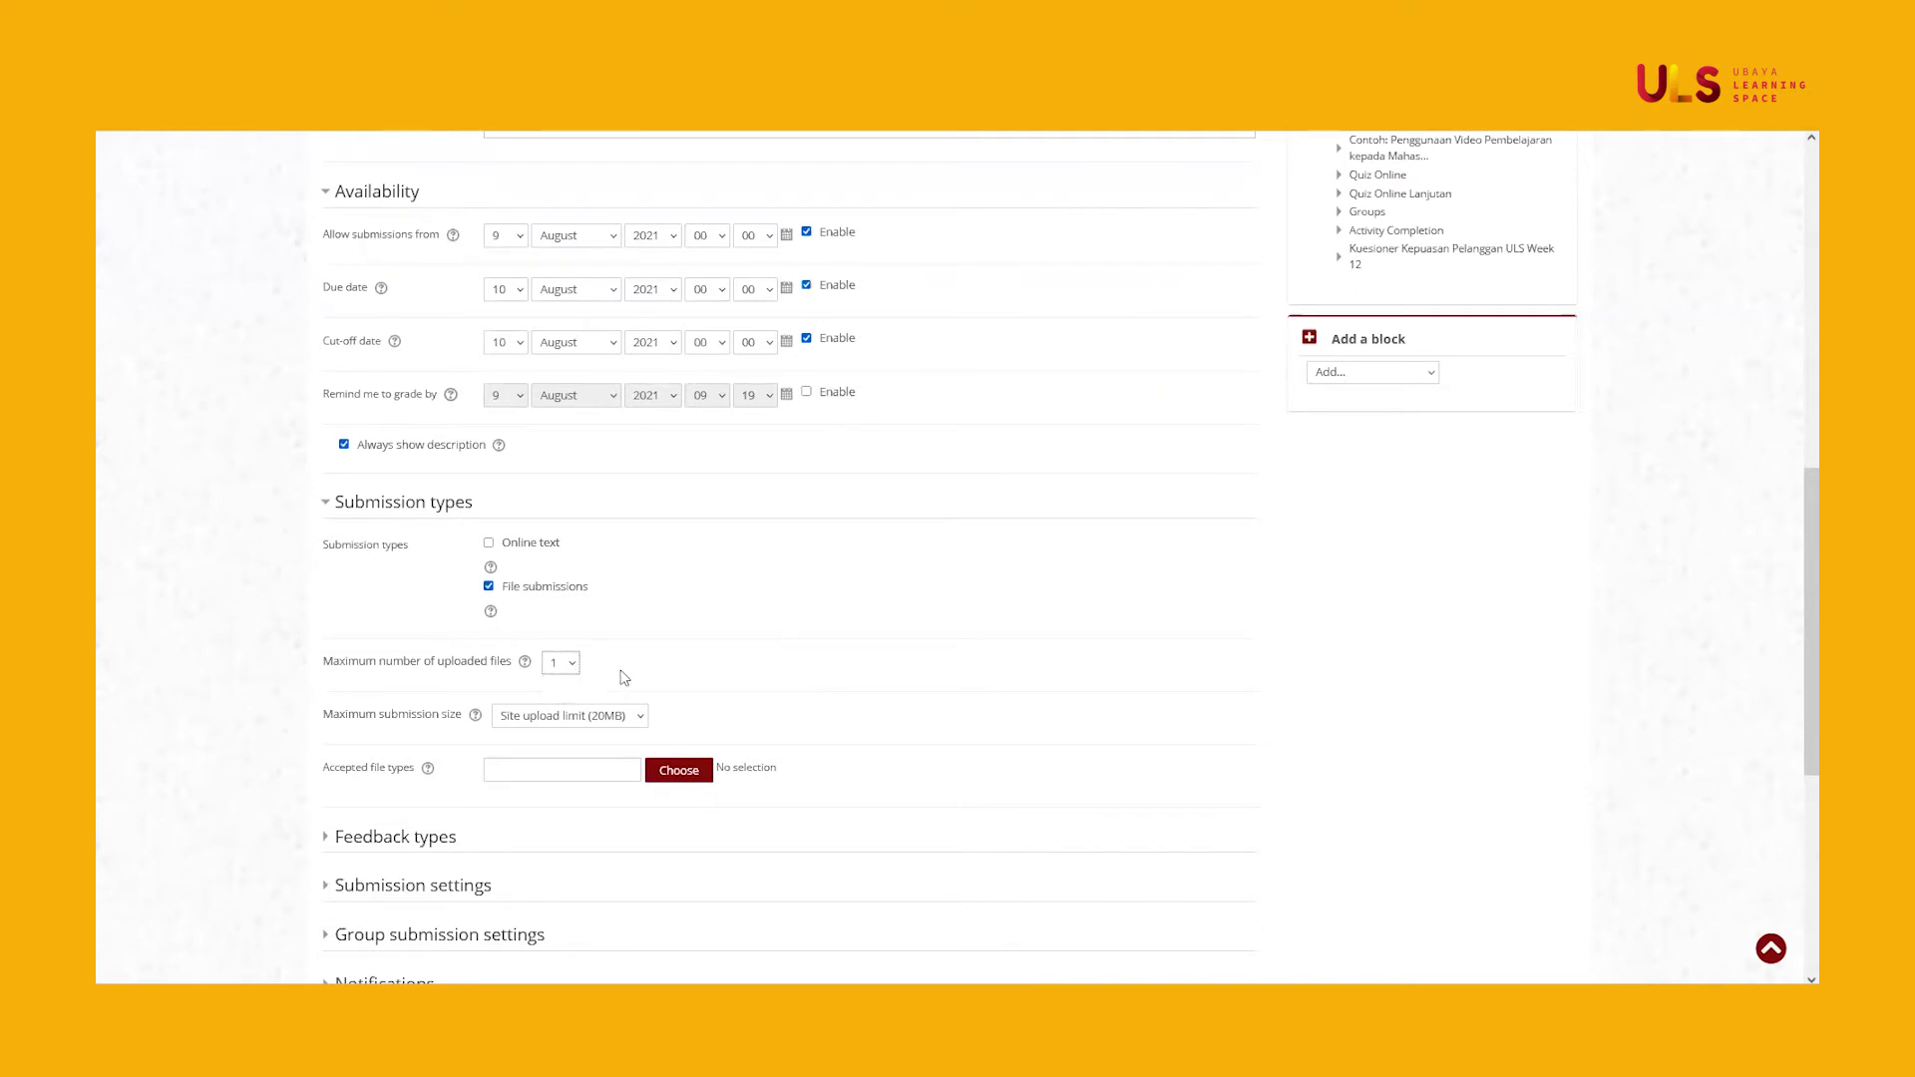
# Read the help note for the assignment's maximum submission size
pyautogui.scroll(-1, 624, 678)
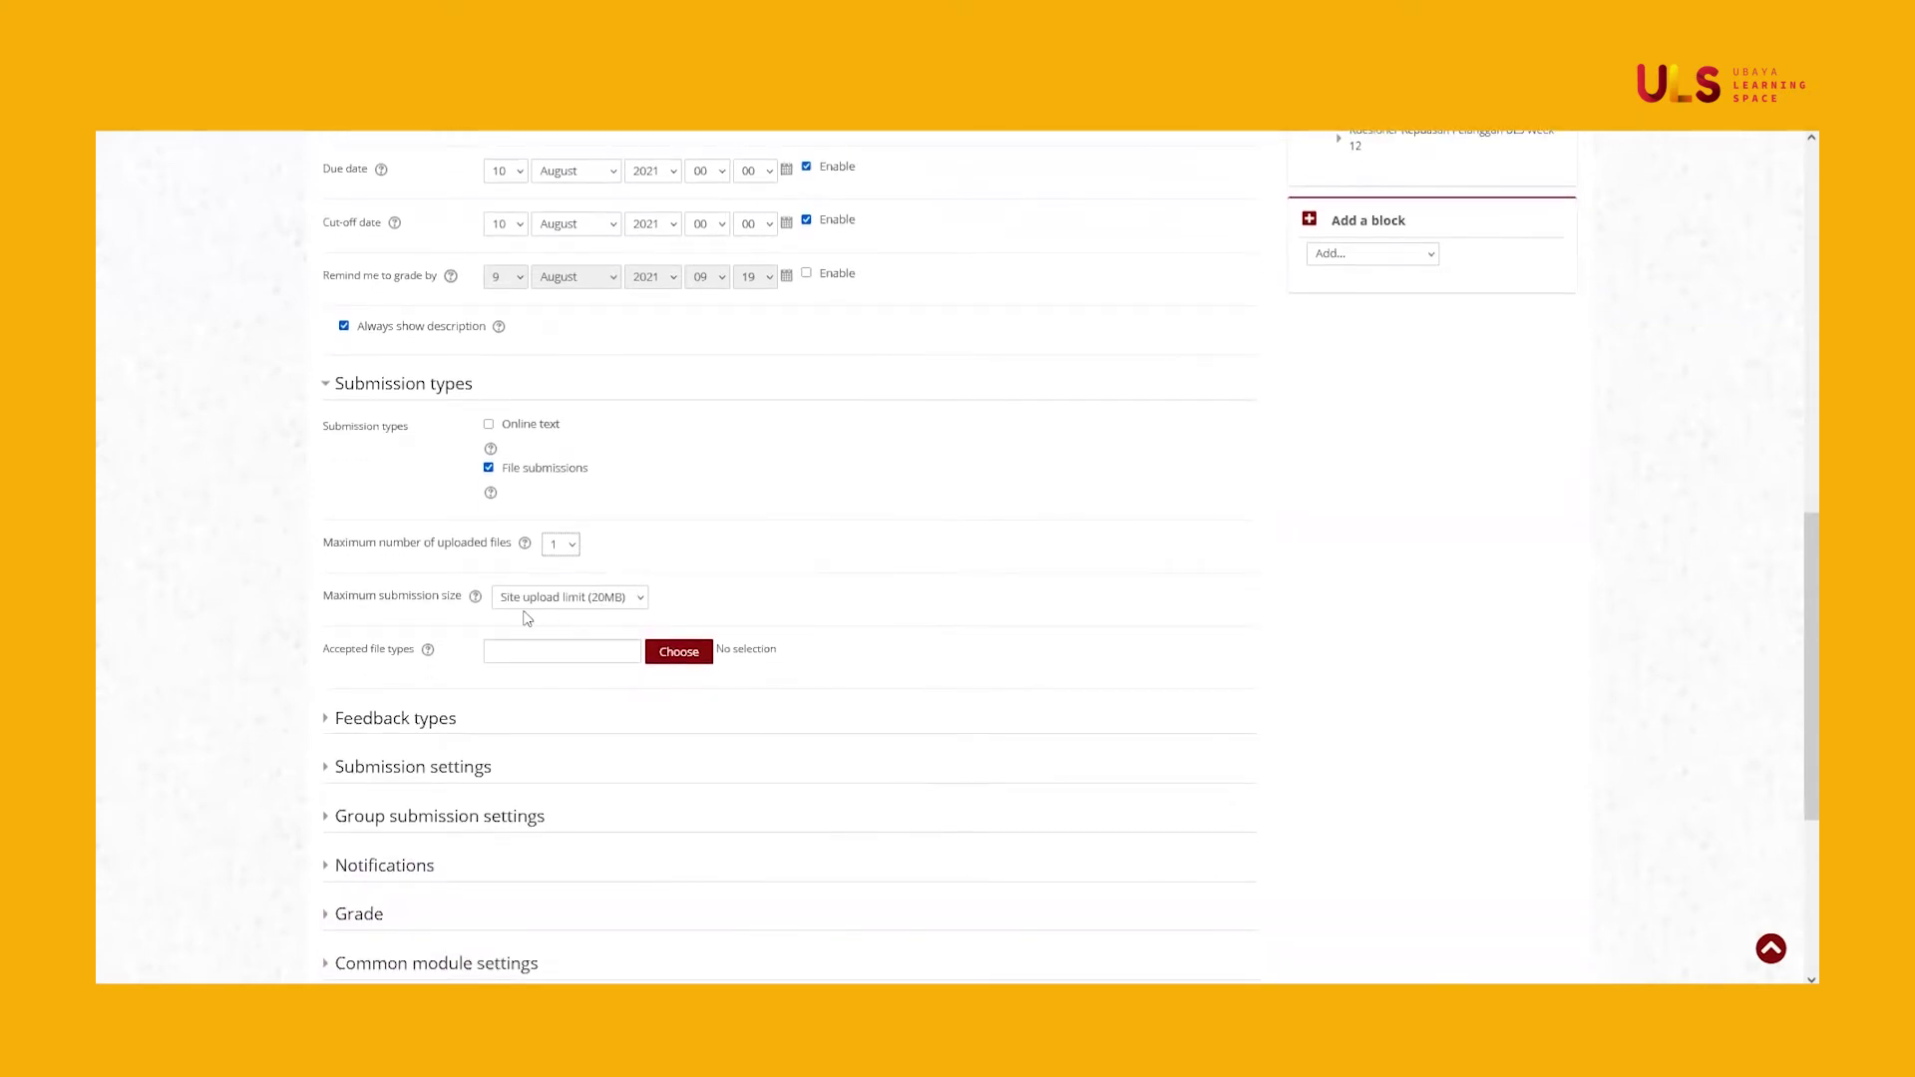
pyautogui.click(476, 599)
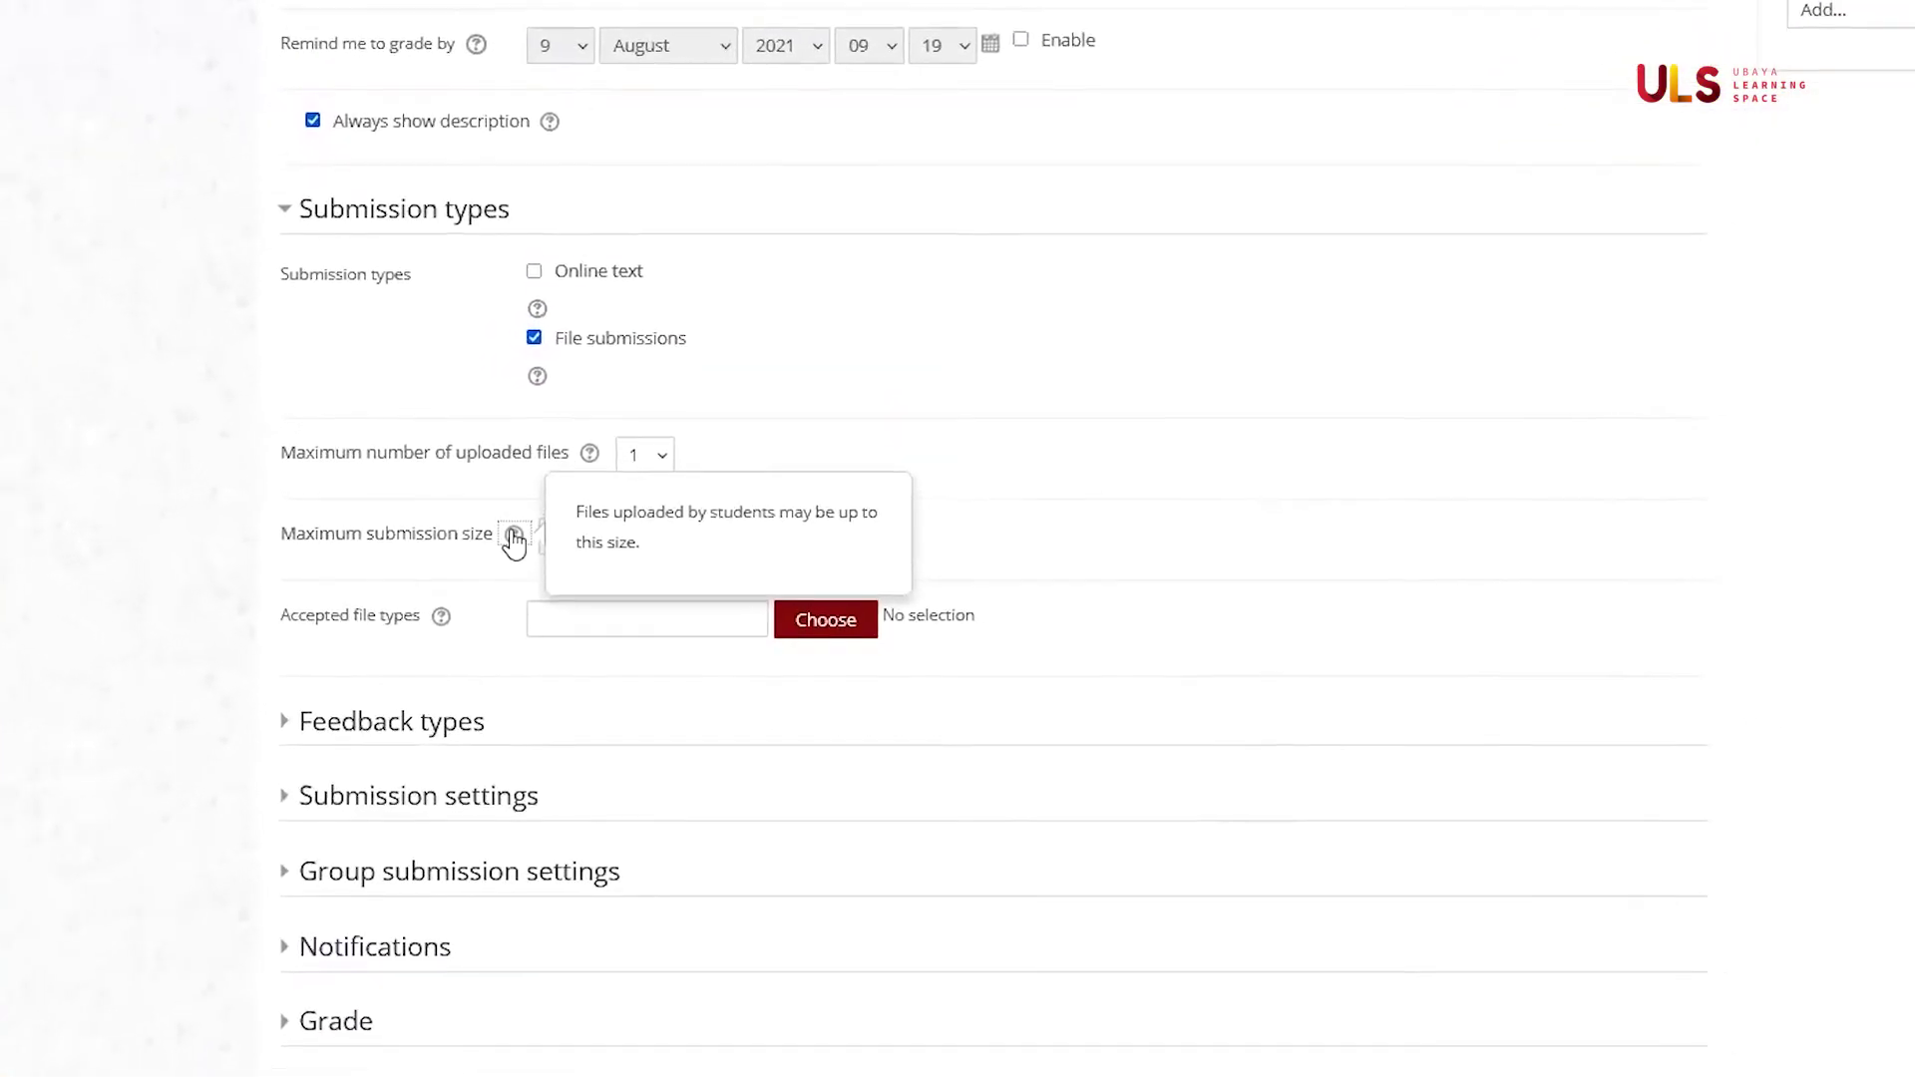
pyautogui.click(521, 538)
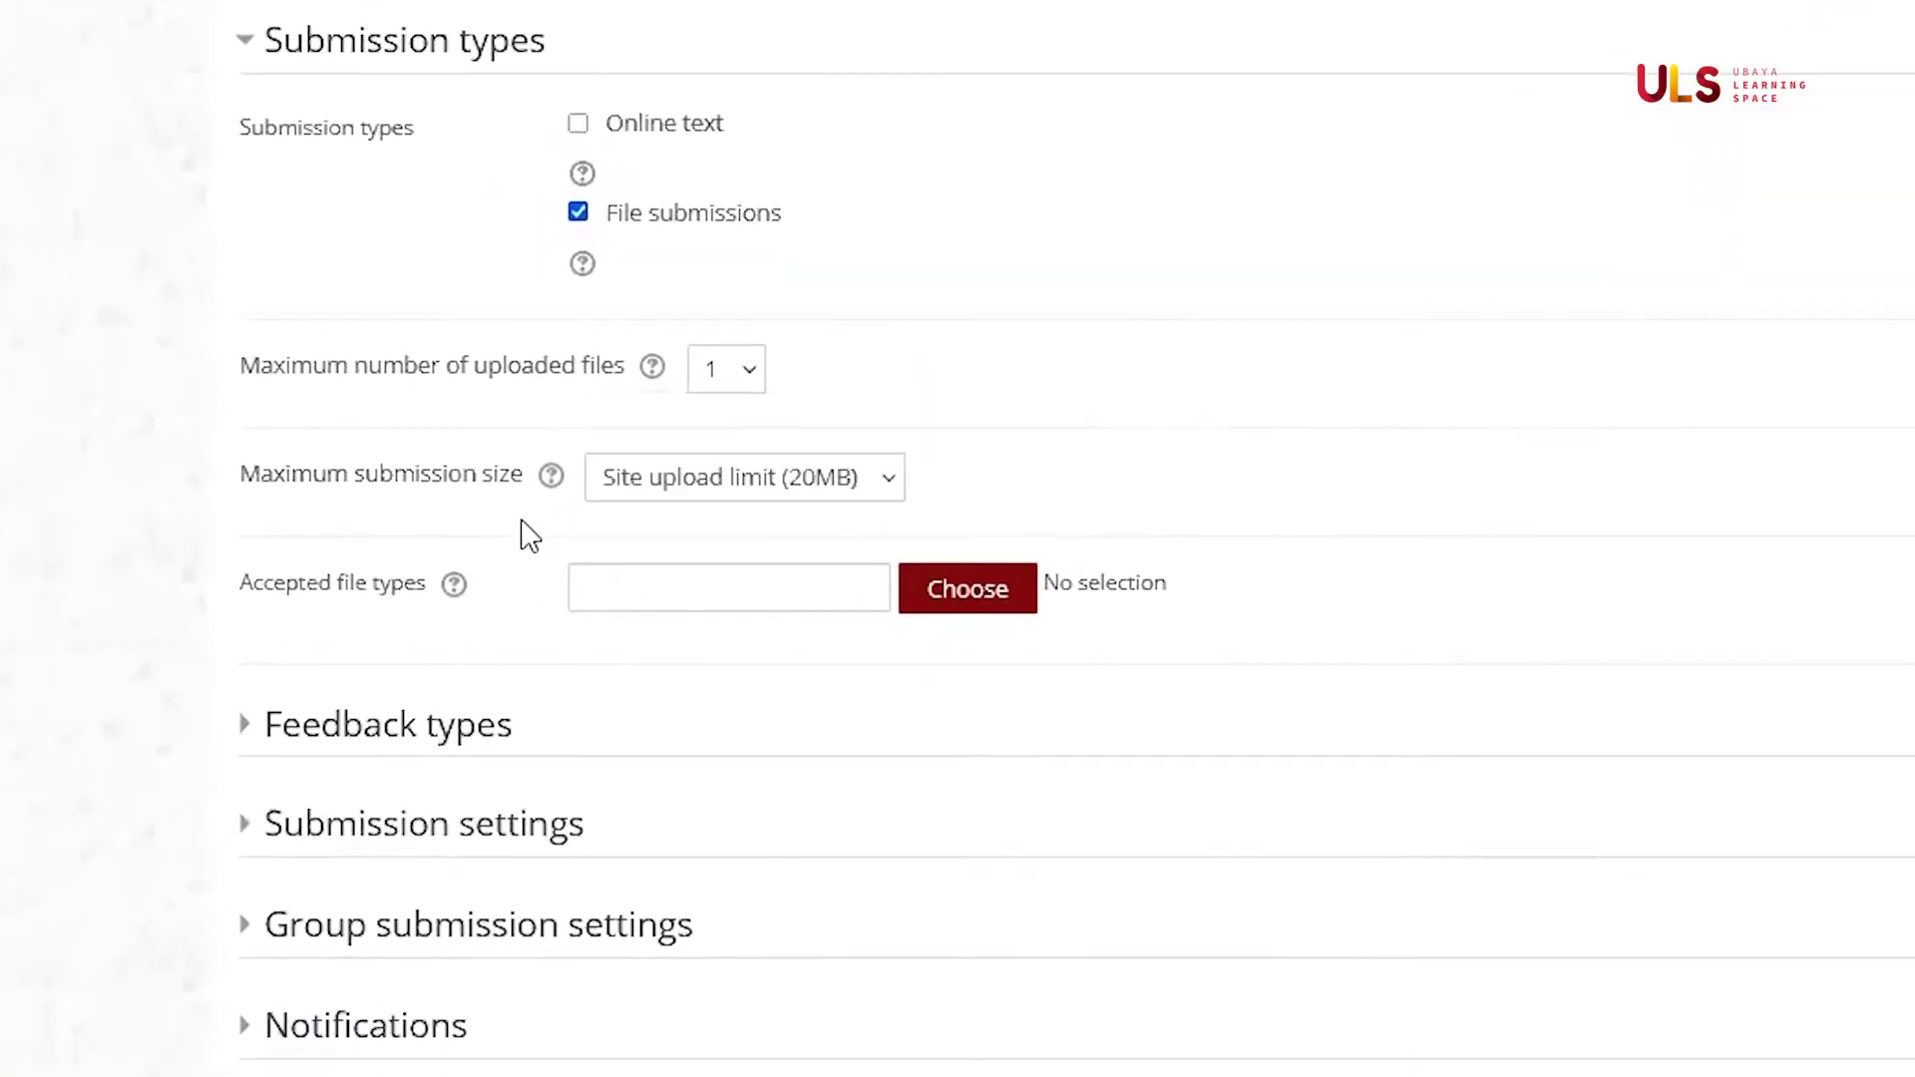
# Keep the maximum submission size at Site upload limit (20MB) and read the help note for accepted file types
pyautogui.click(688, 514)
pyautogui.click(720, 533)
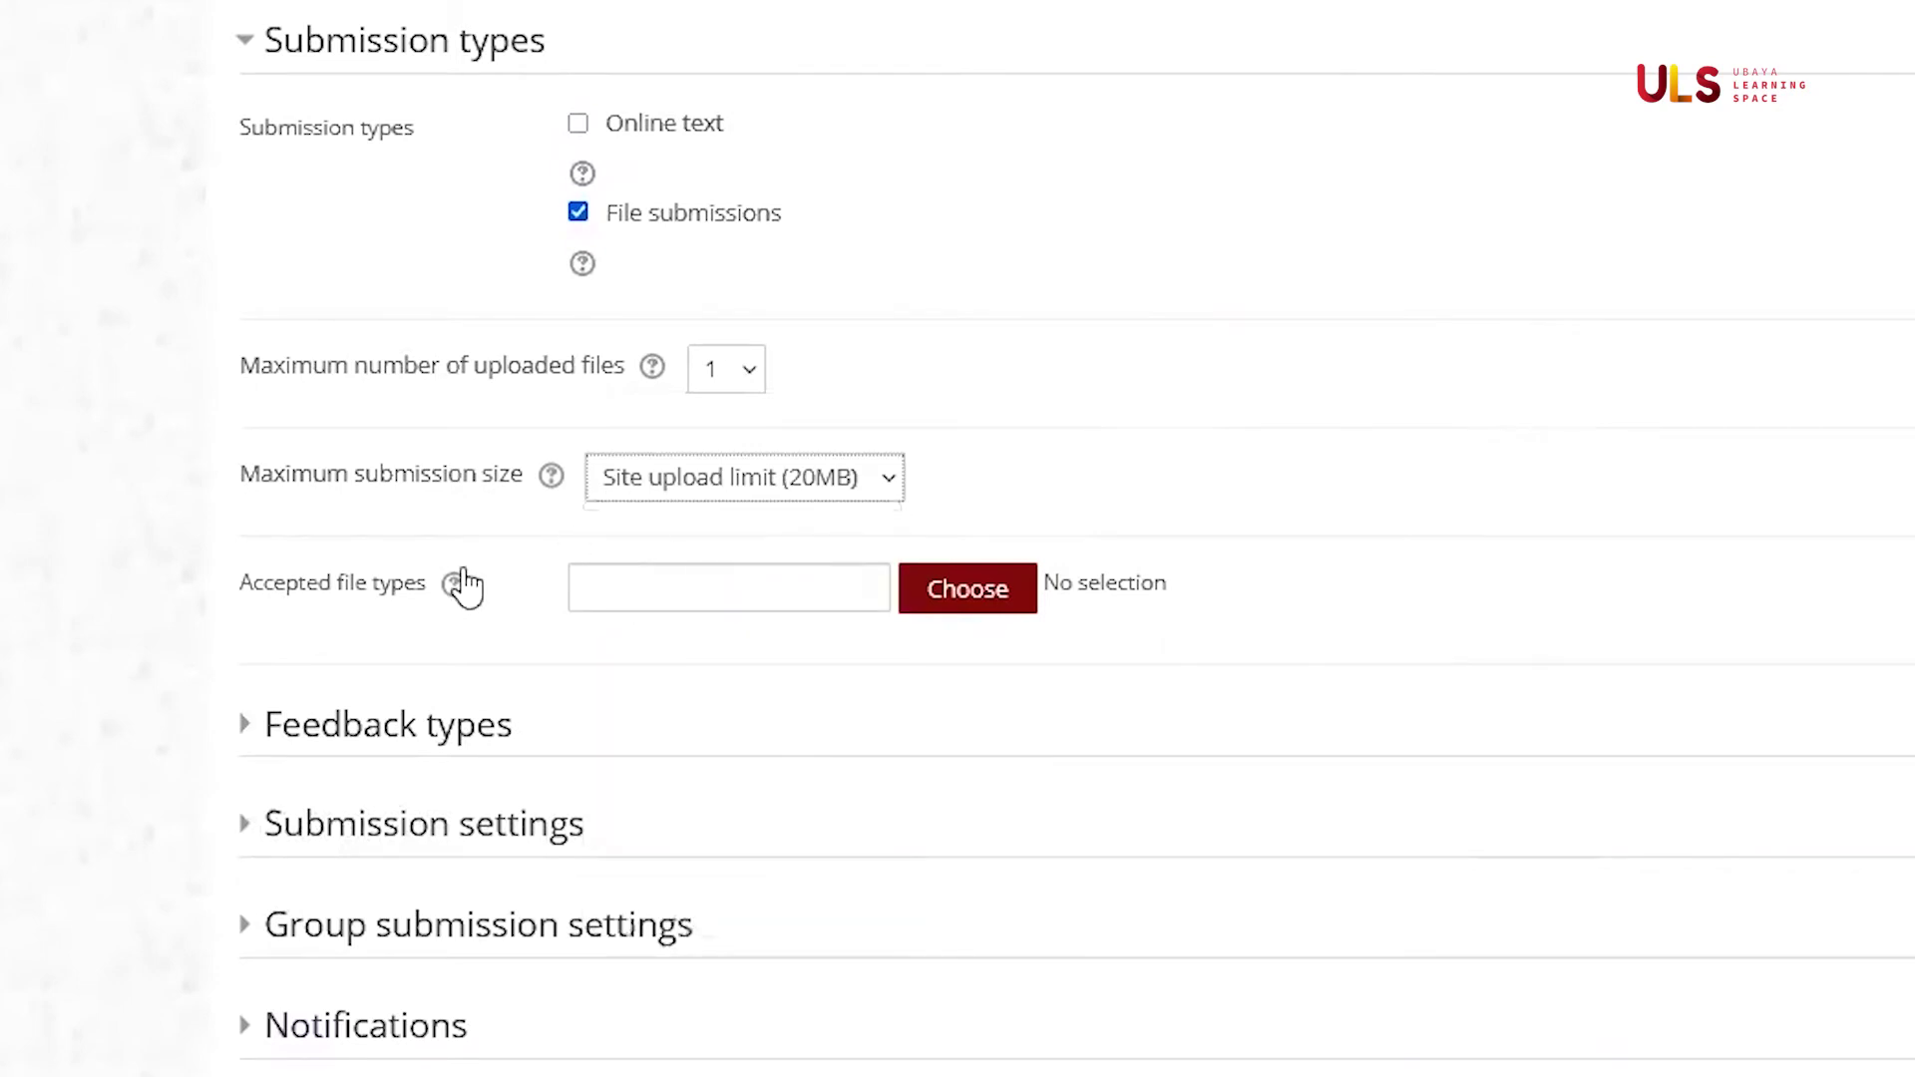
pyautogui.click(455, 586)
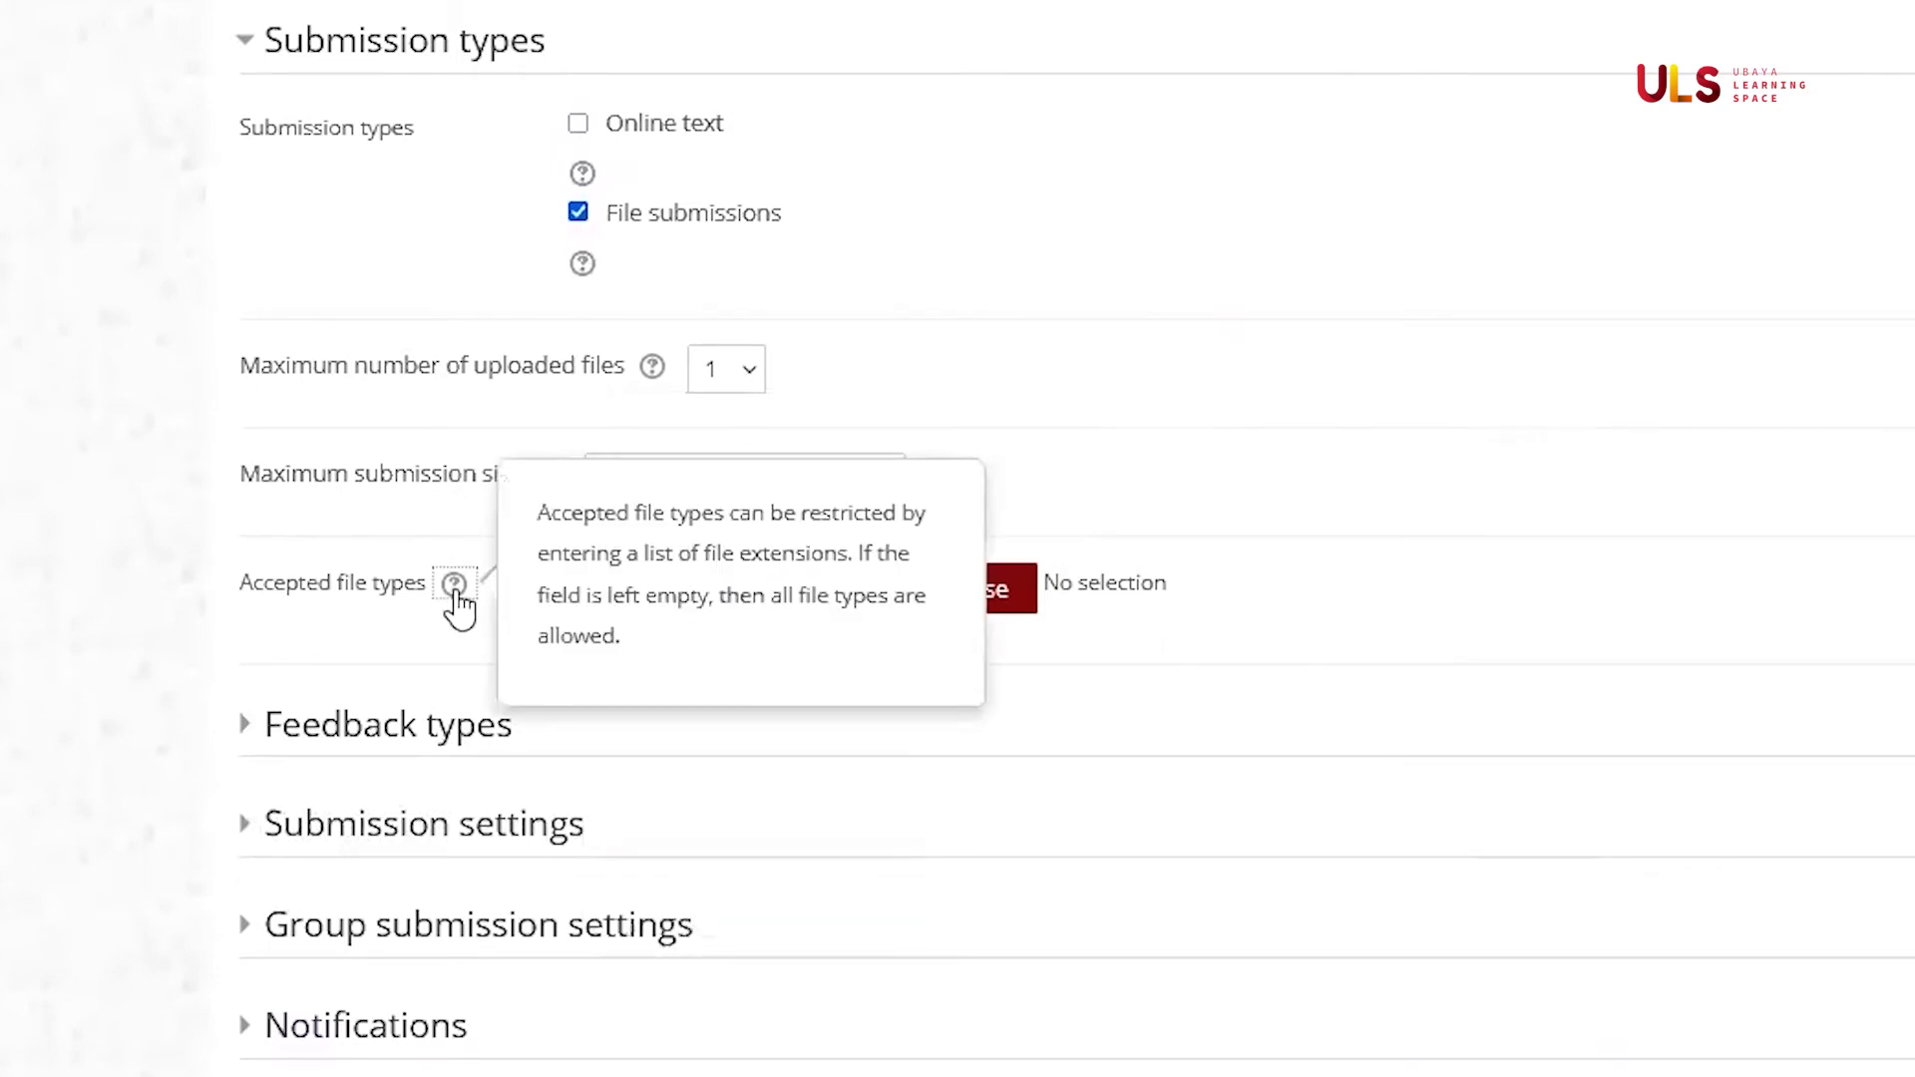
pyautogui.click(479, 662)
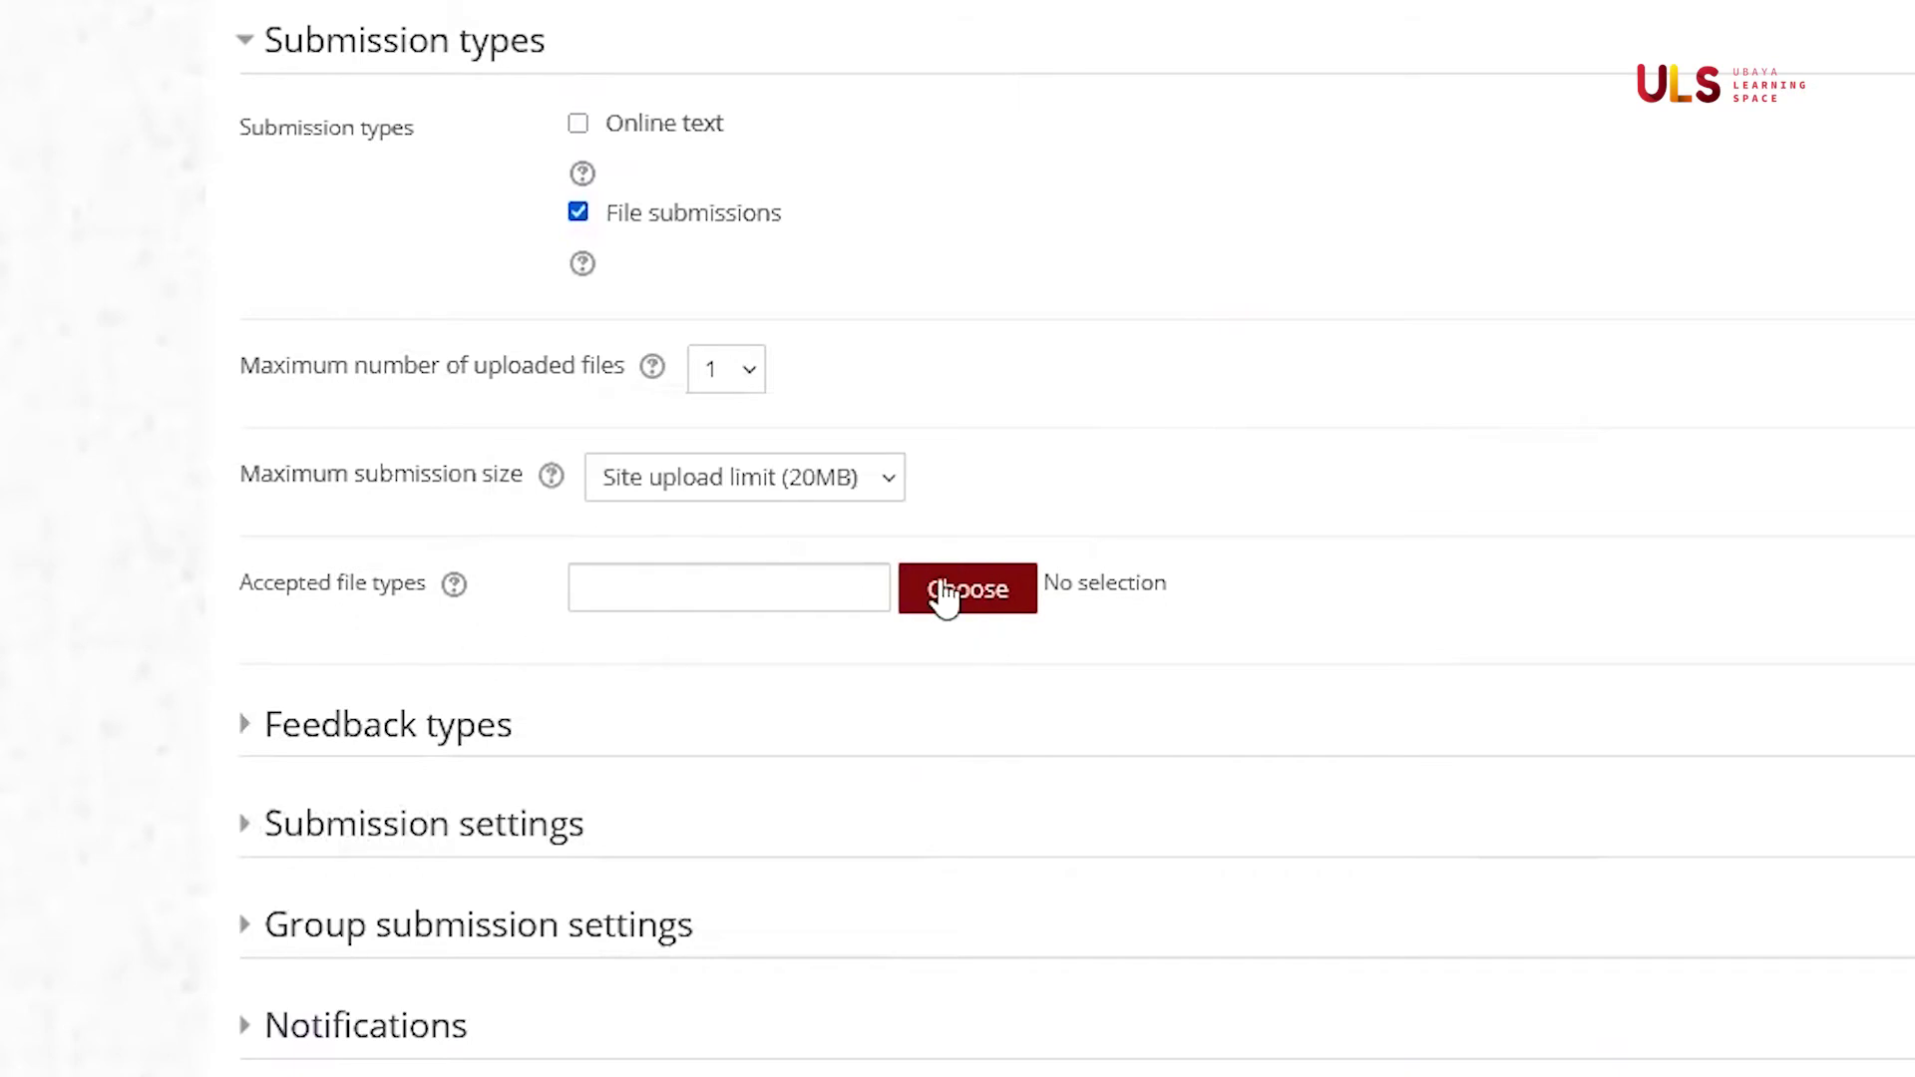
# Restrict the accepted file types for submissions to PDF documents (.pdf)
pyautogui.click(966, 598)
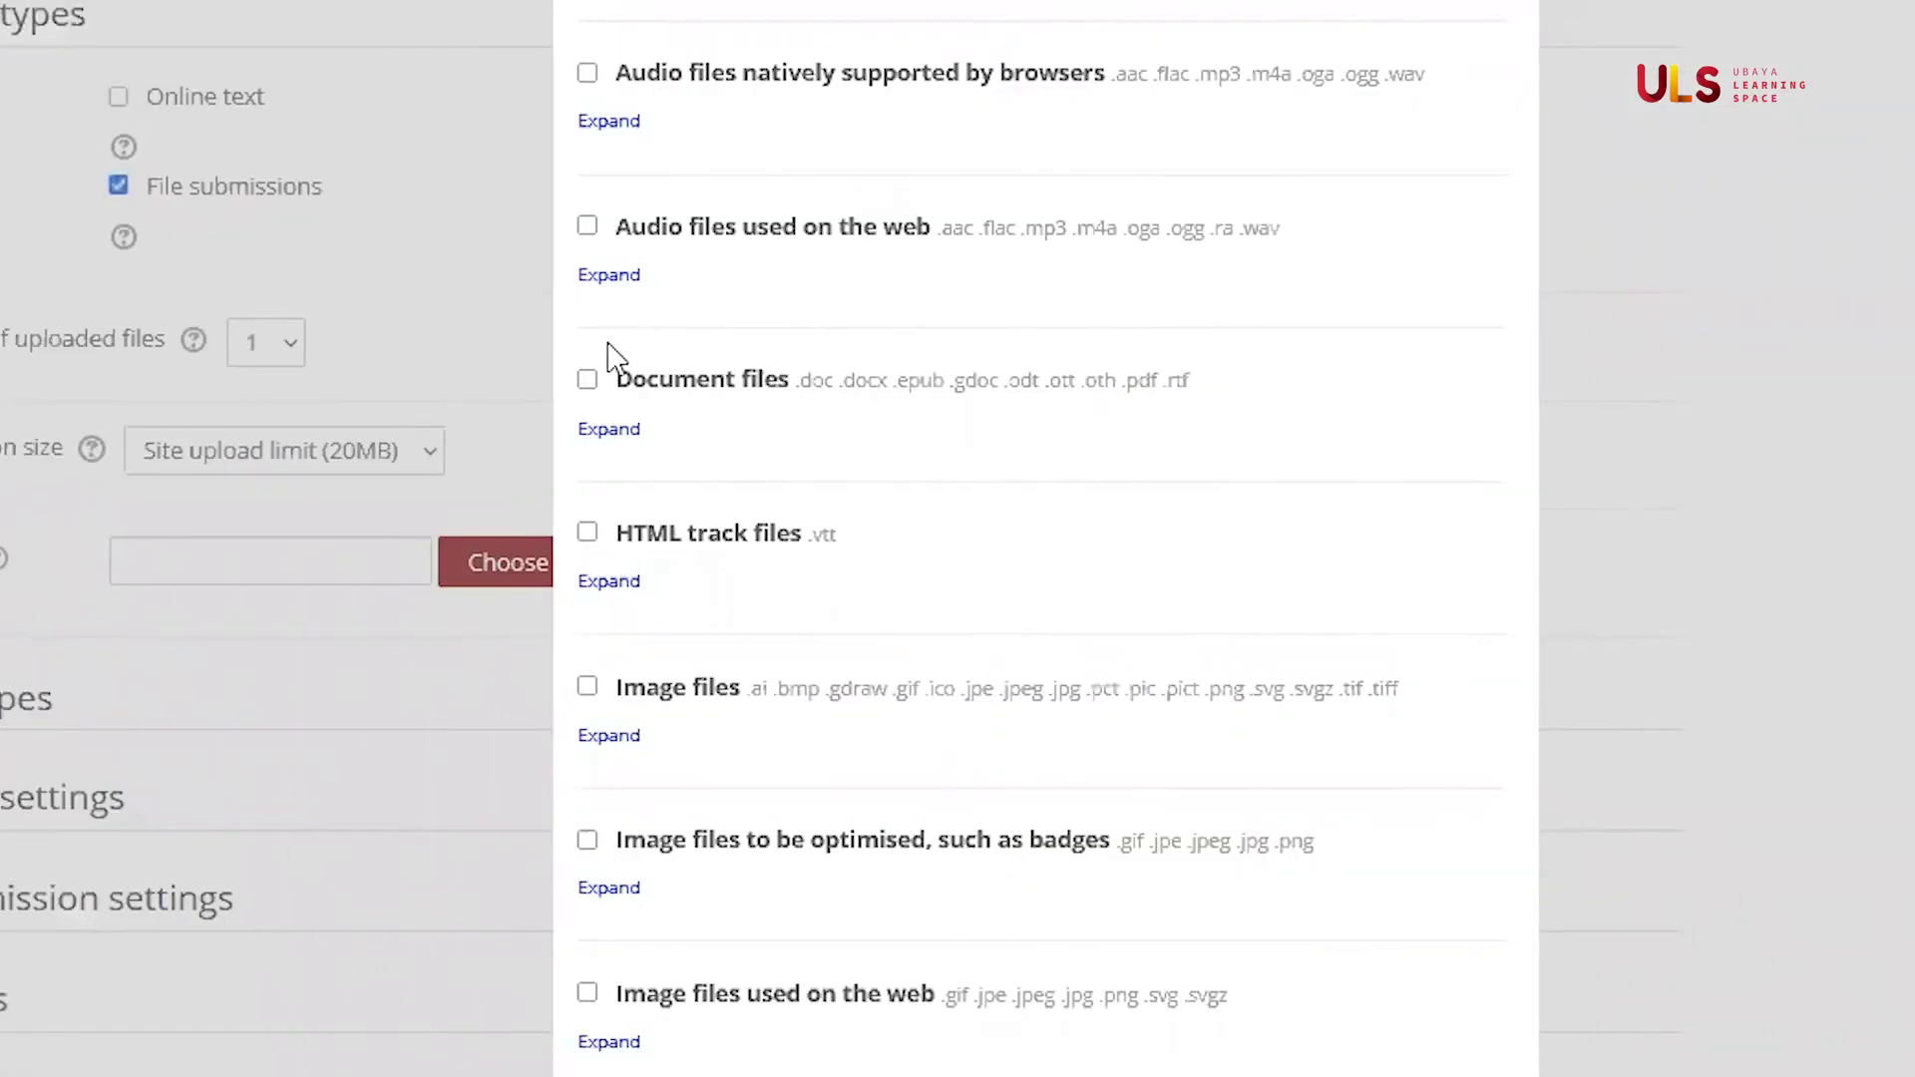
pyautogui.click(561, 431)
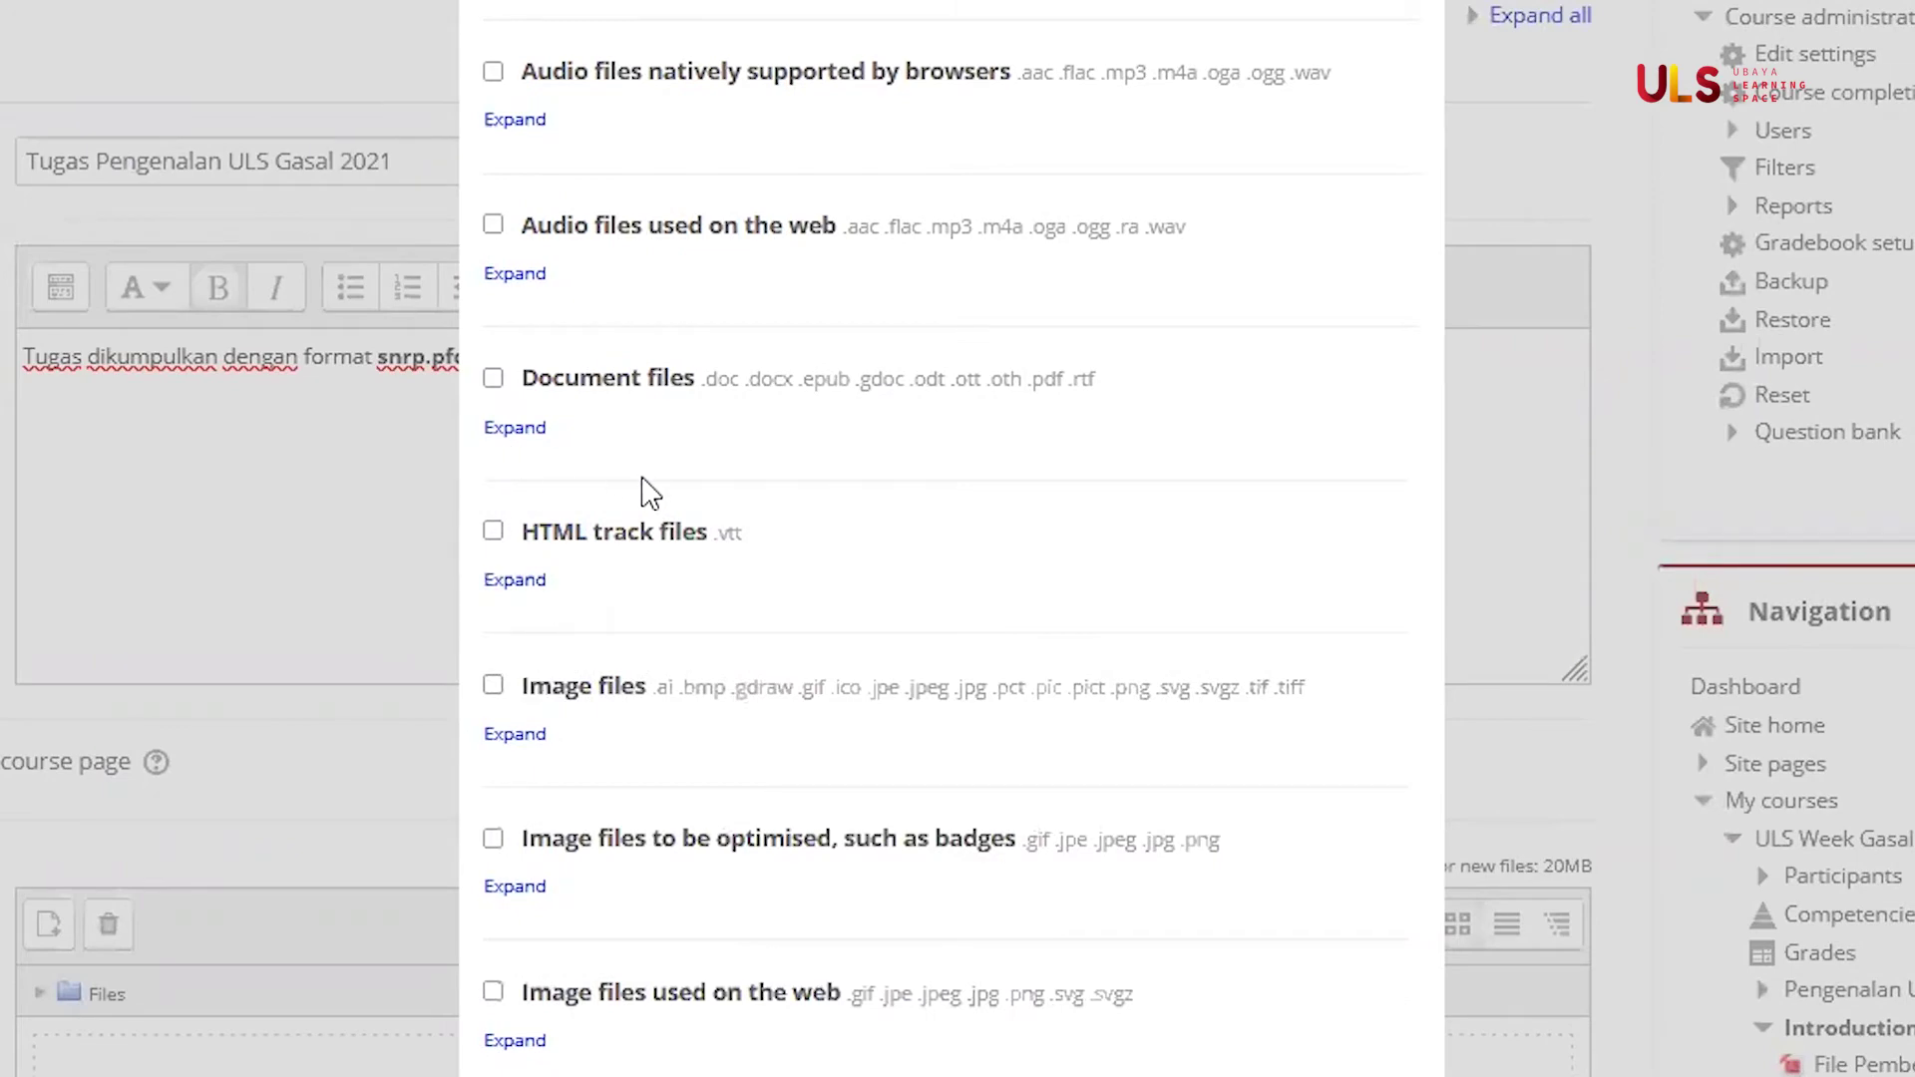
pyautogui.scroll(-8, 646, 492)
pyautogui.scroll(-15, 646, 491)
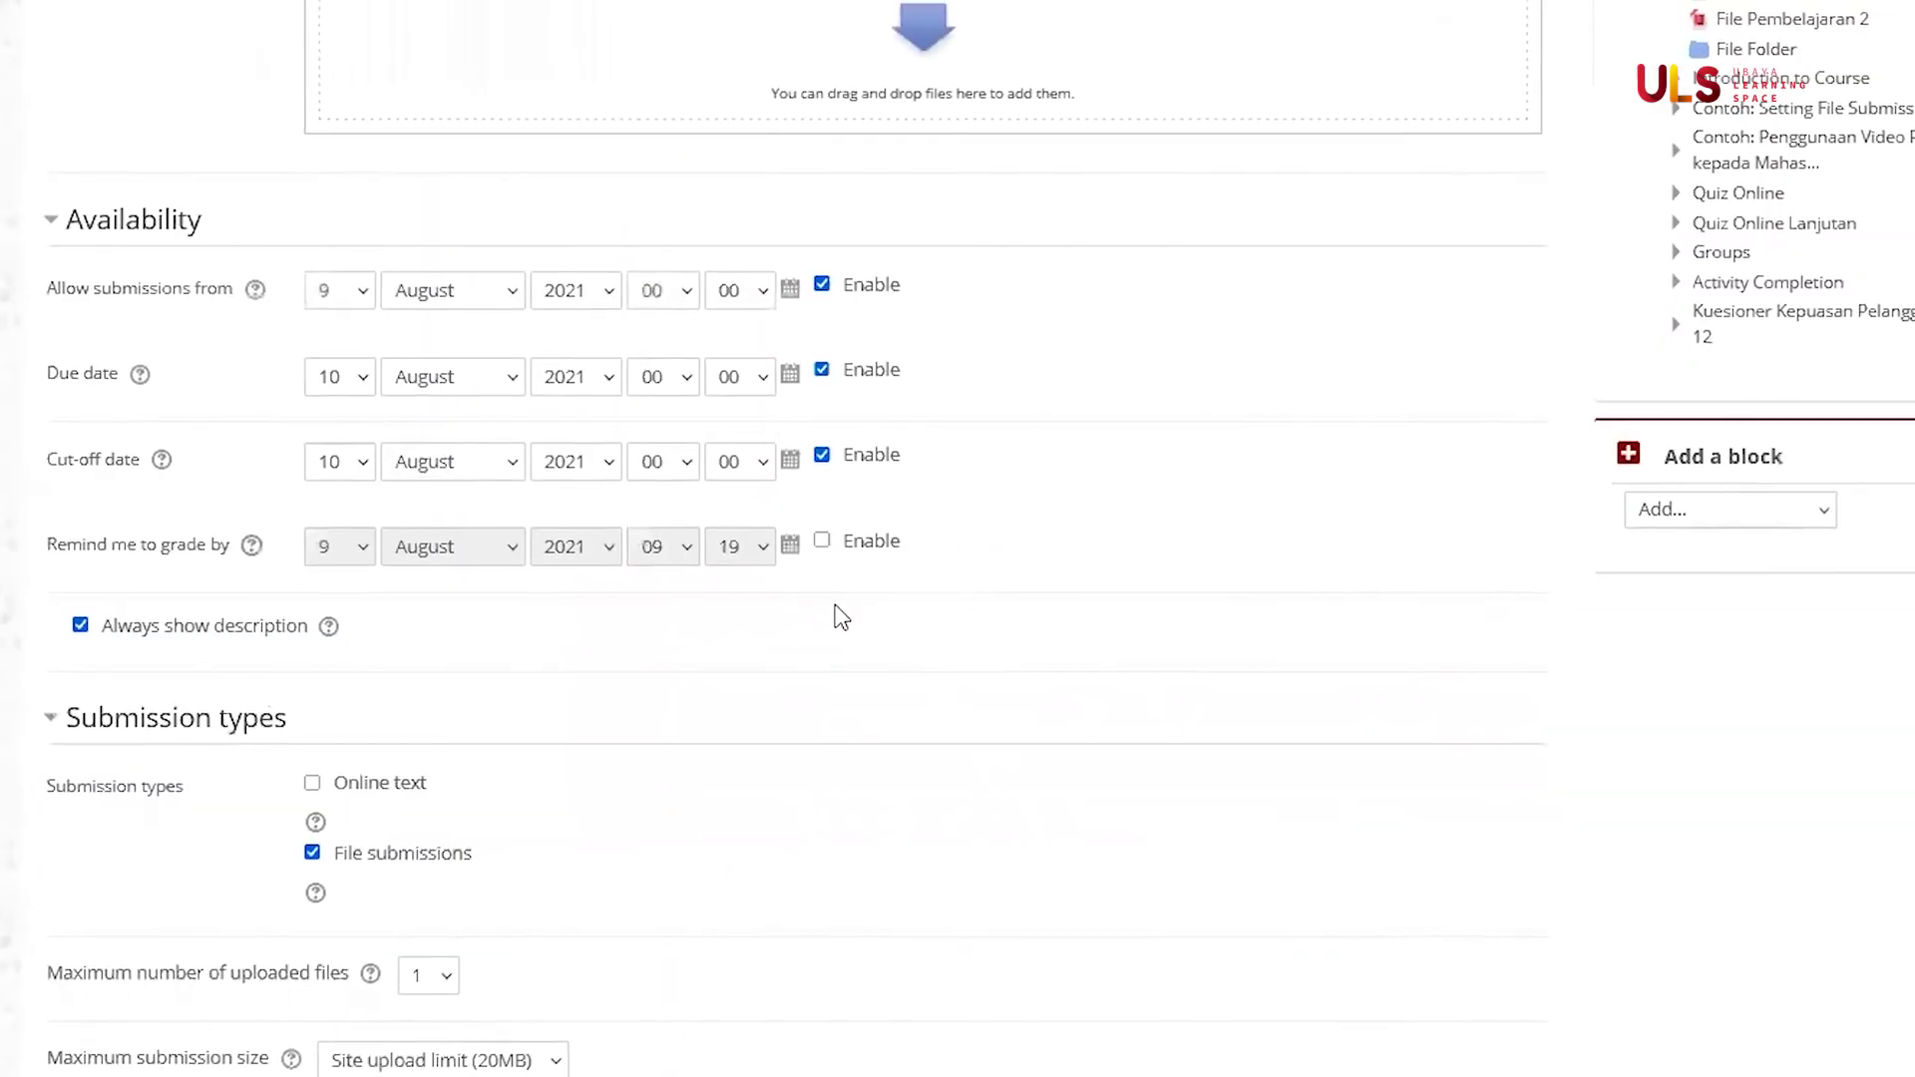
pyautogui.scroll(-5, 838, 615)
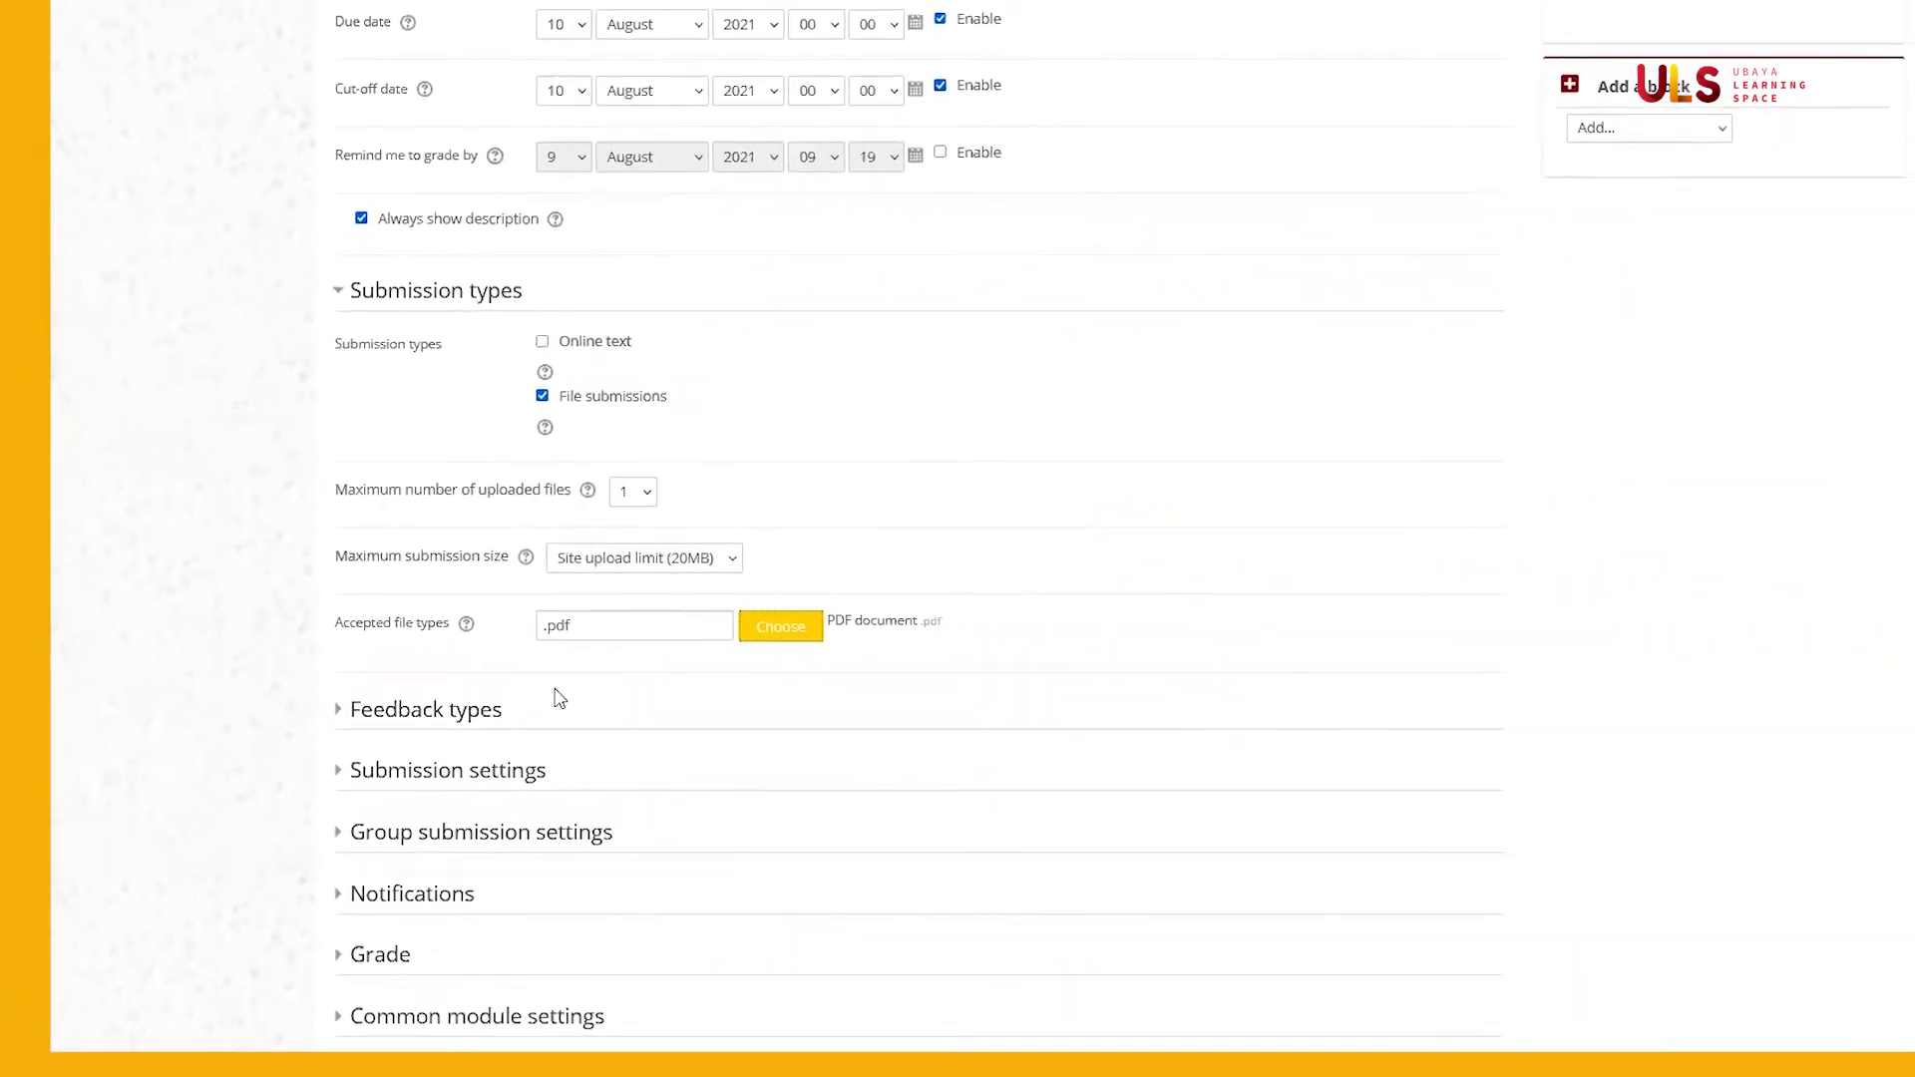
# Expand Feedback types and read the help notes for Feedback comments, Annotate PDF, Offline grading worksheet and Feedback files
pyautogui.click(483, 502)
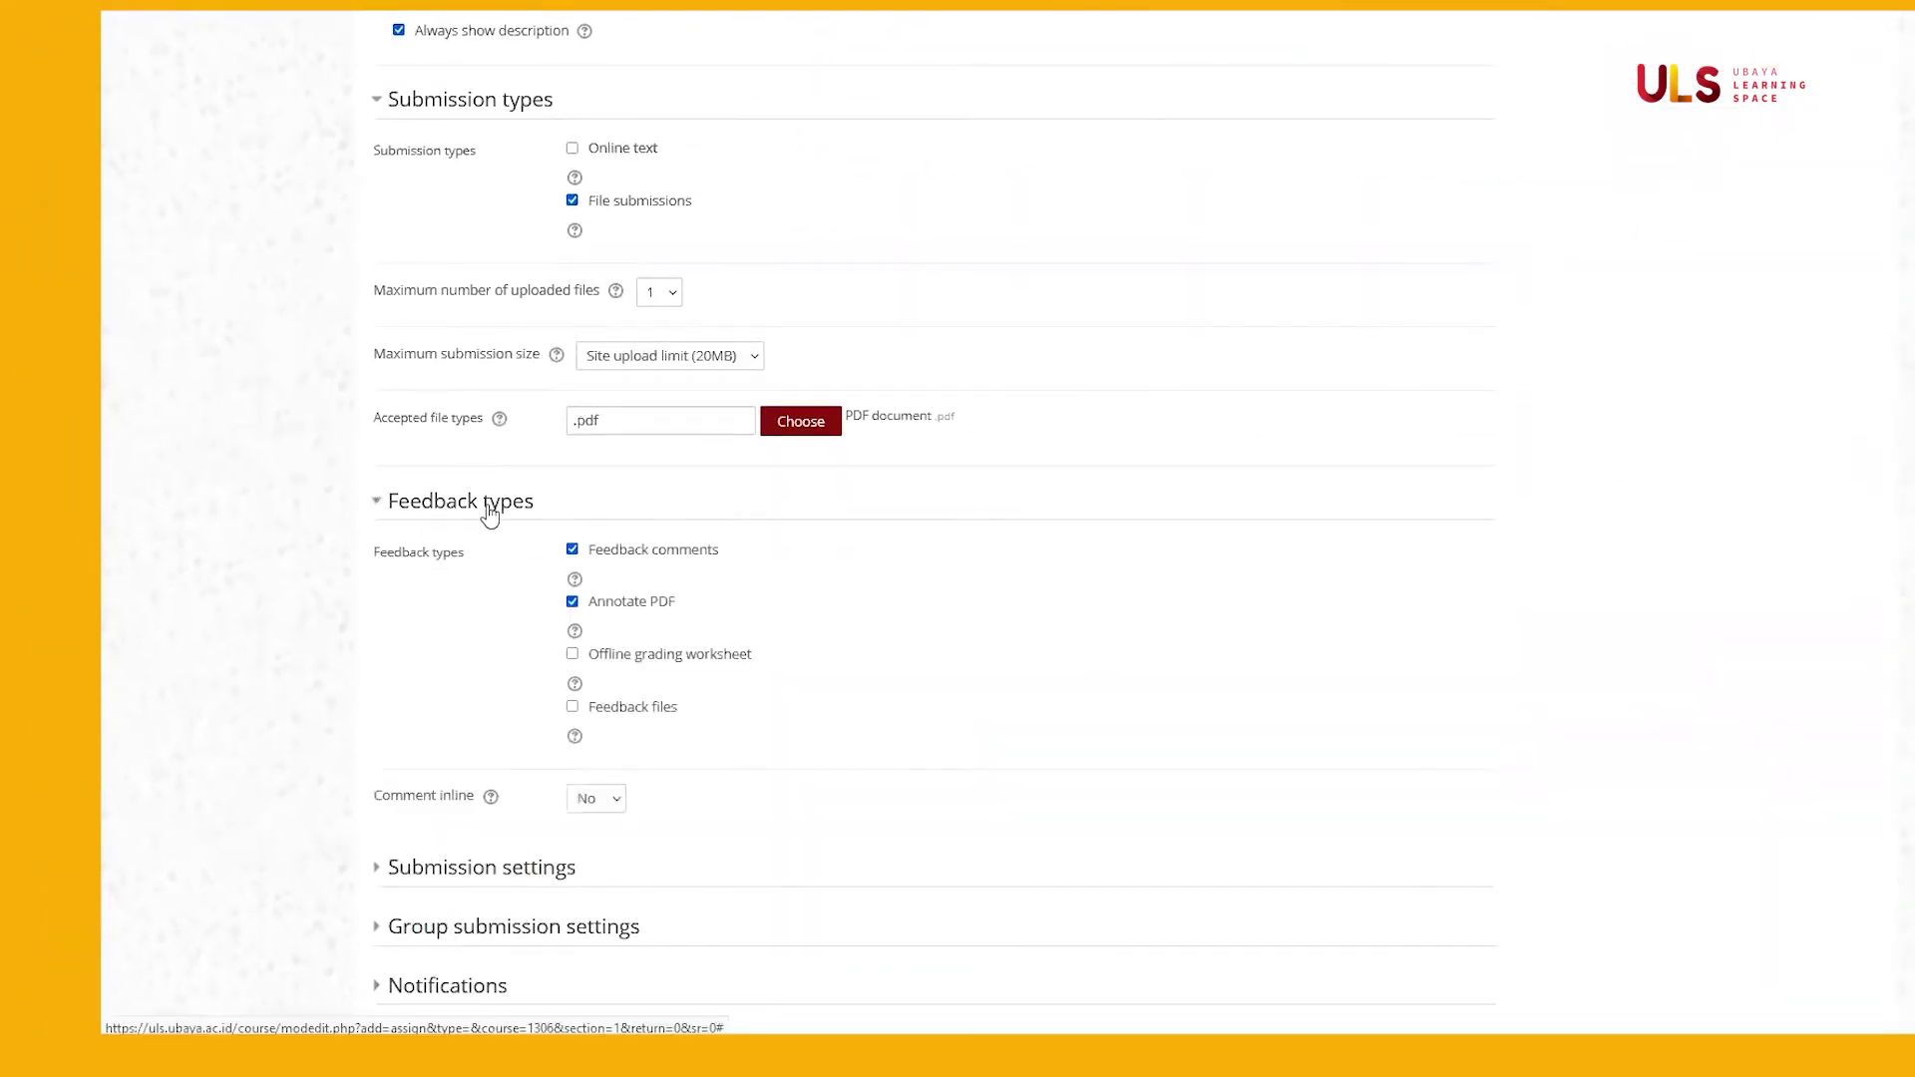
pyautogui.click(575, 582)
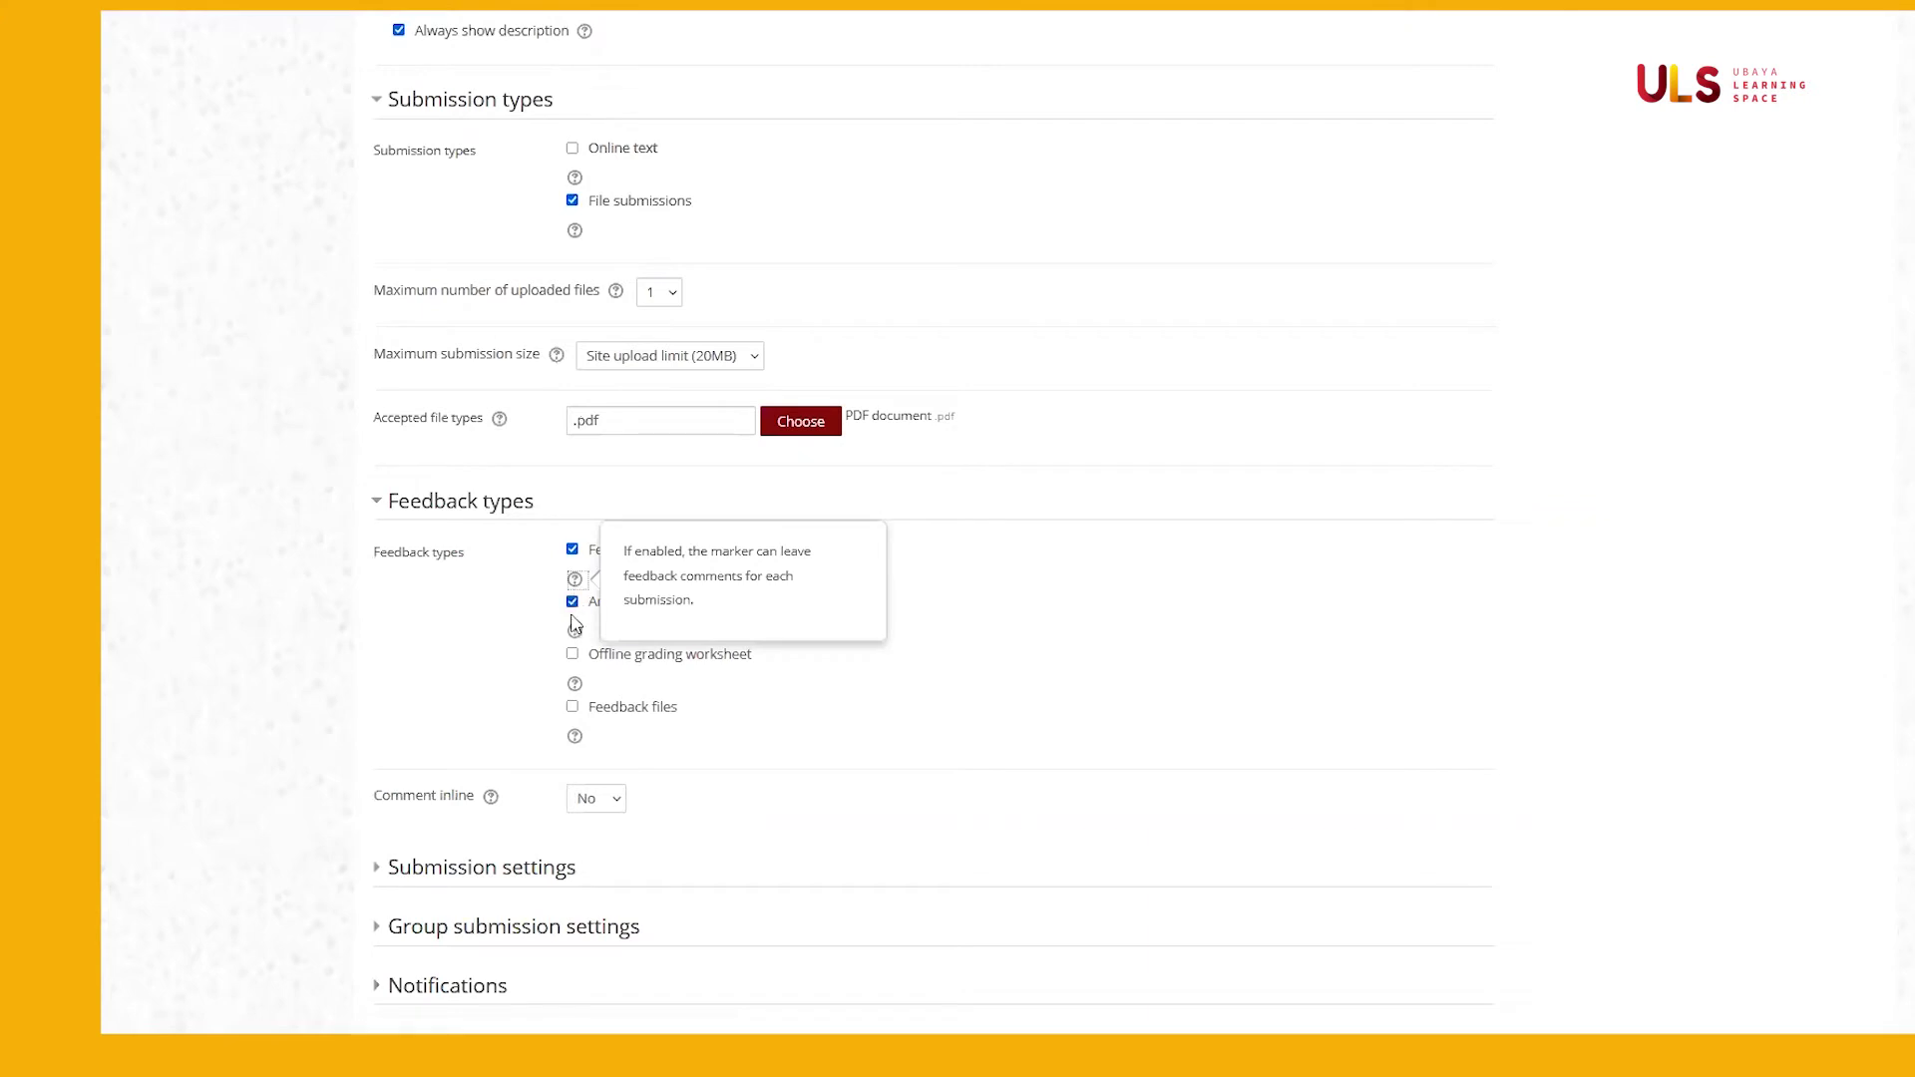
pyautogui.click(543, 627)
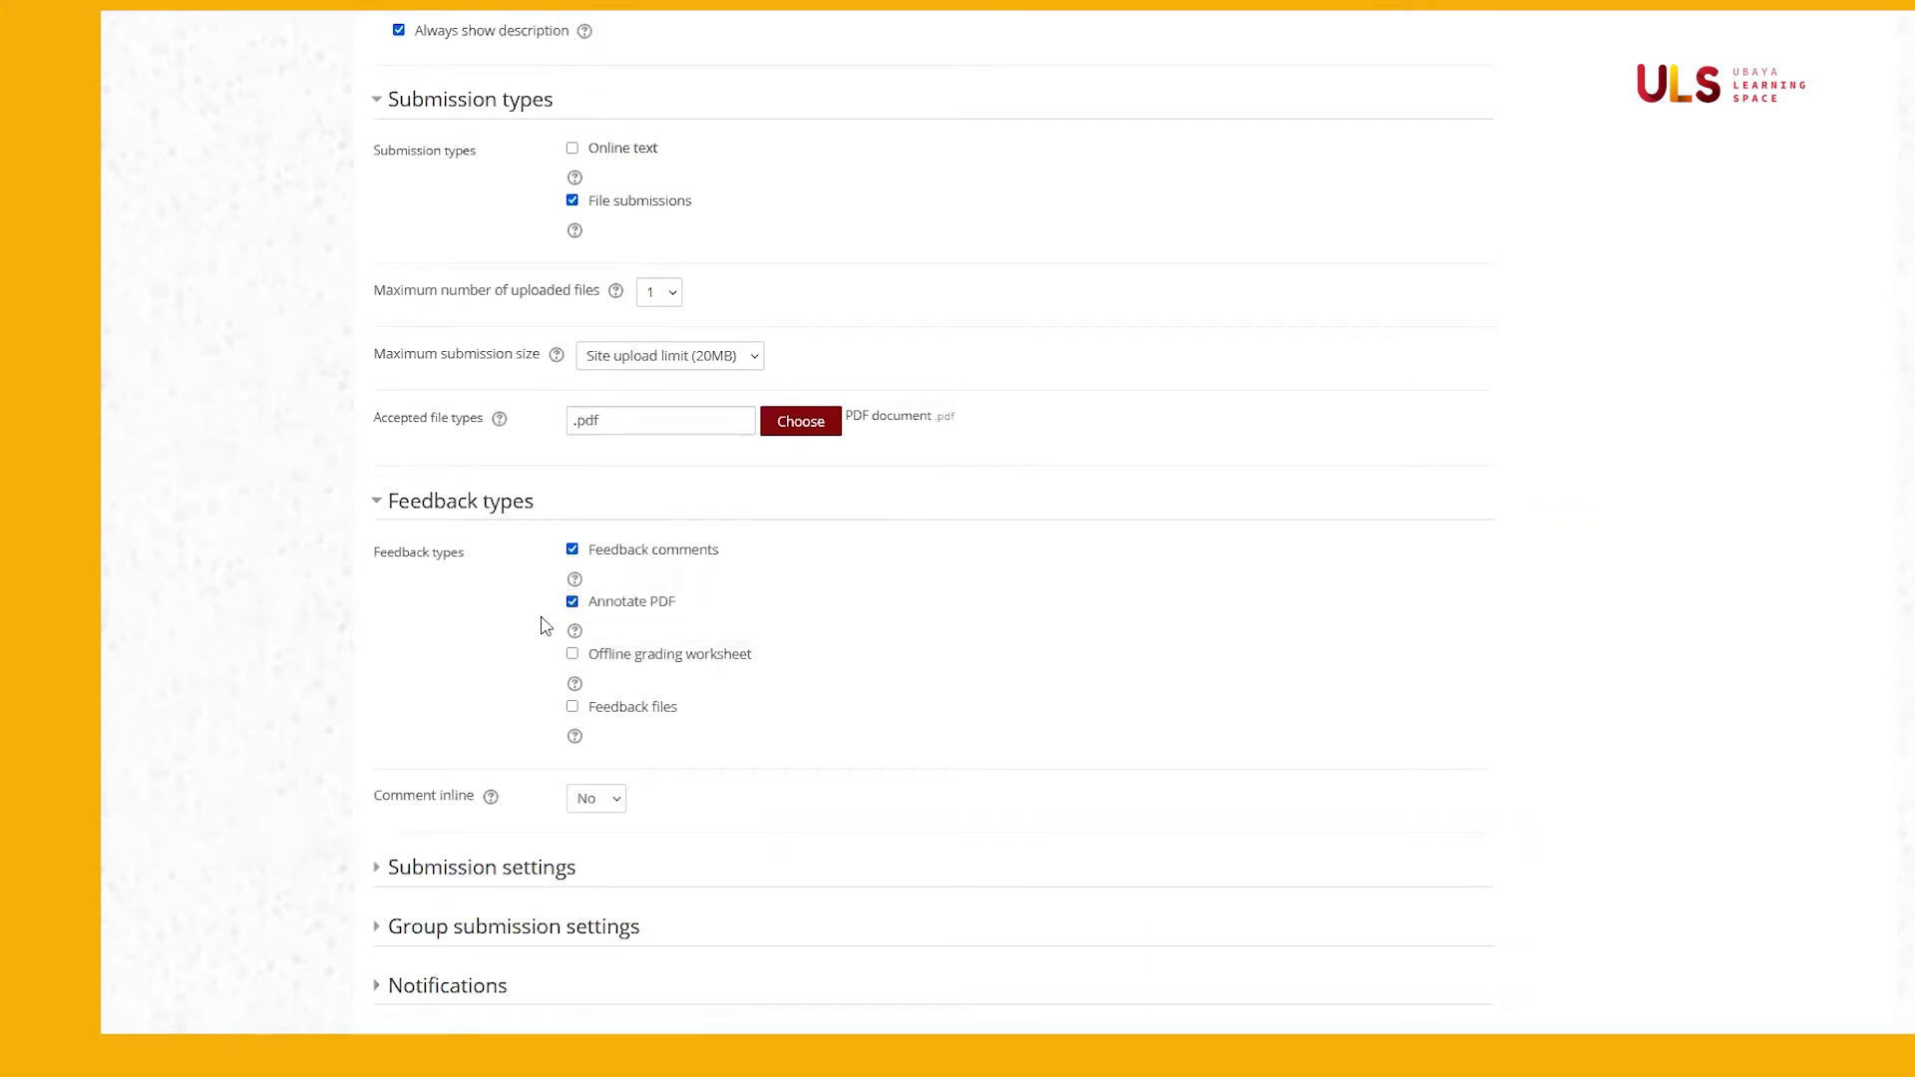
pyautogui.click(576, 633)
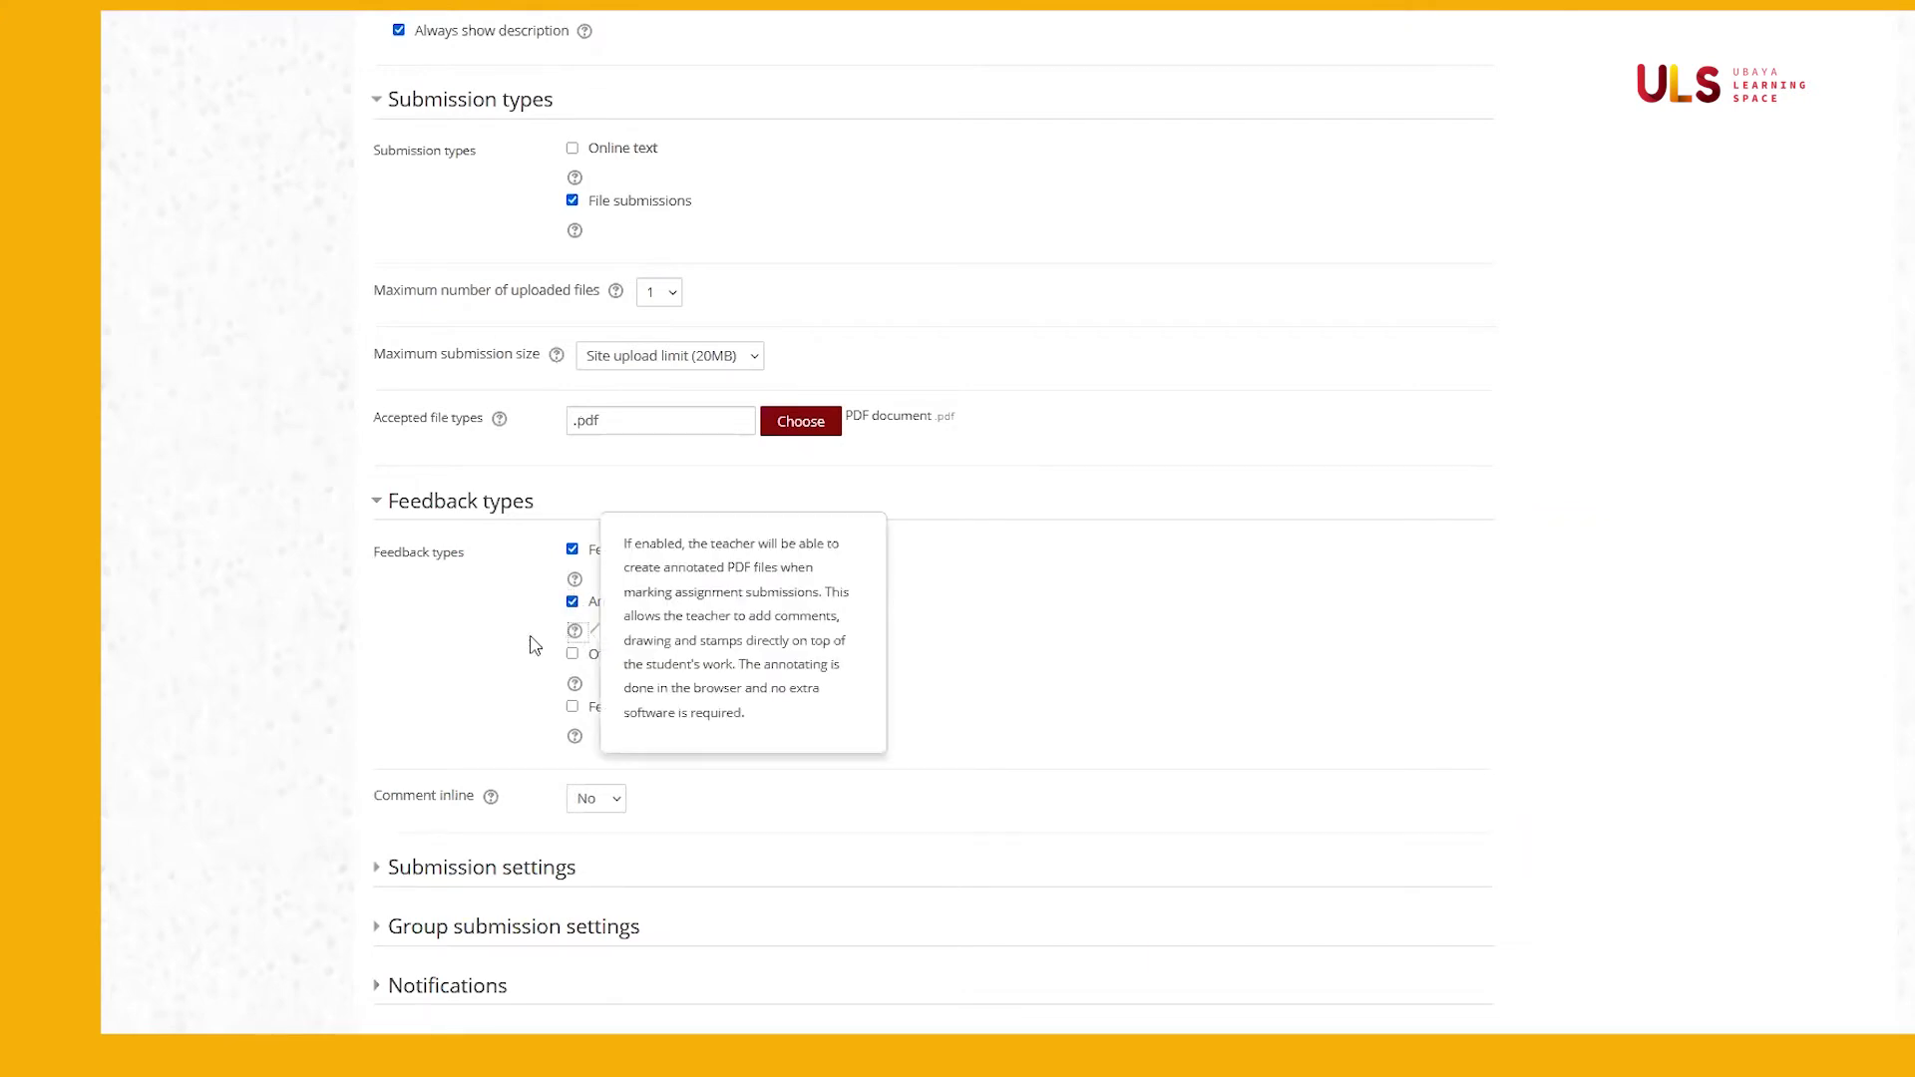
pyautogui.click(574, 685)
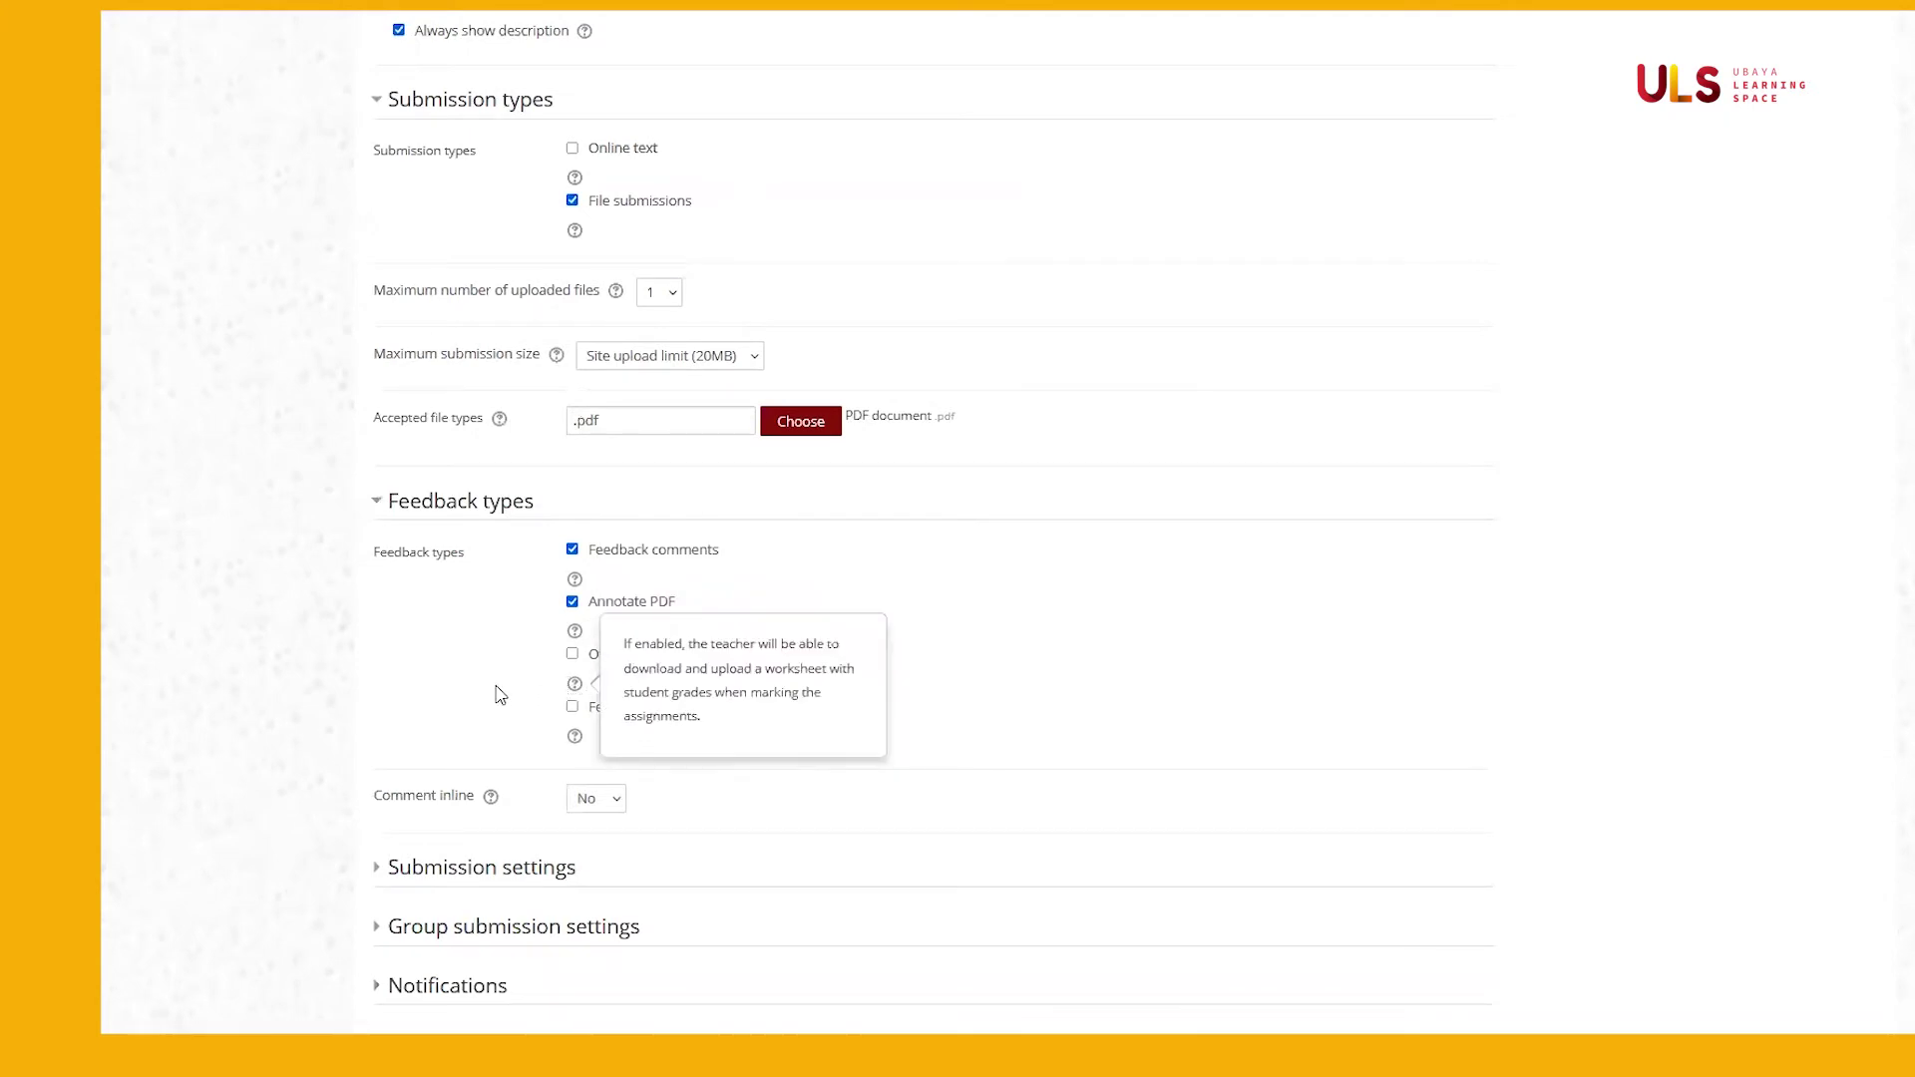
pyautogui.click(575, 733)
pyautogui.click(575, 738)
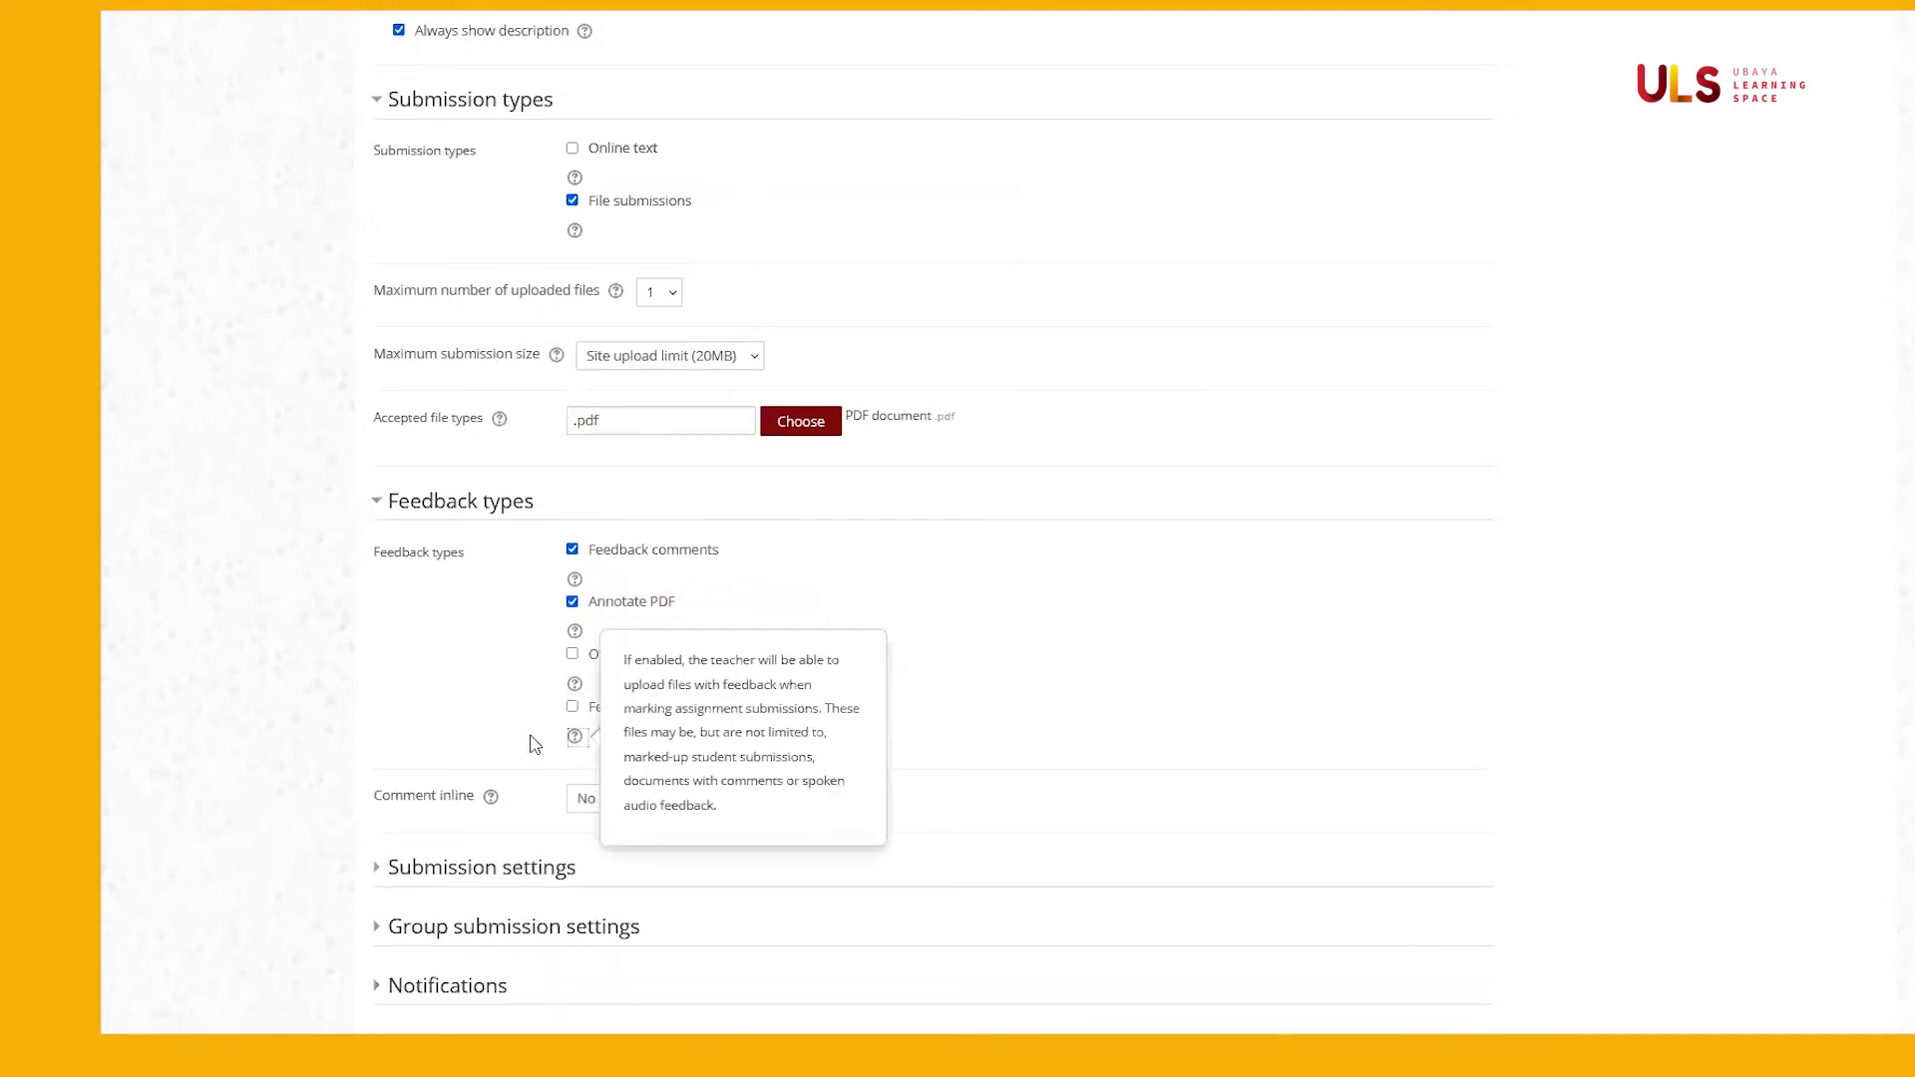
pyautogui.click(534, 744)
# Read the help note for the Comment inline setting
pyautogui.scroll(-2, 535, 744)
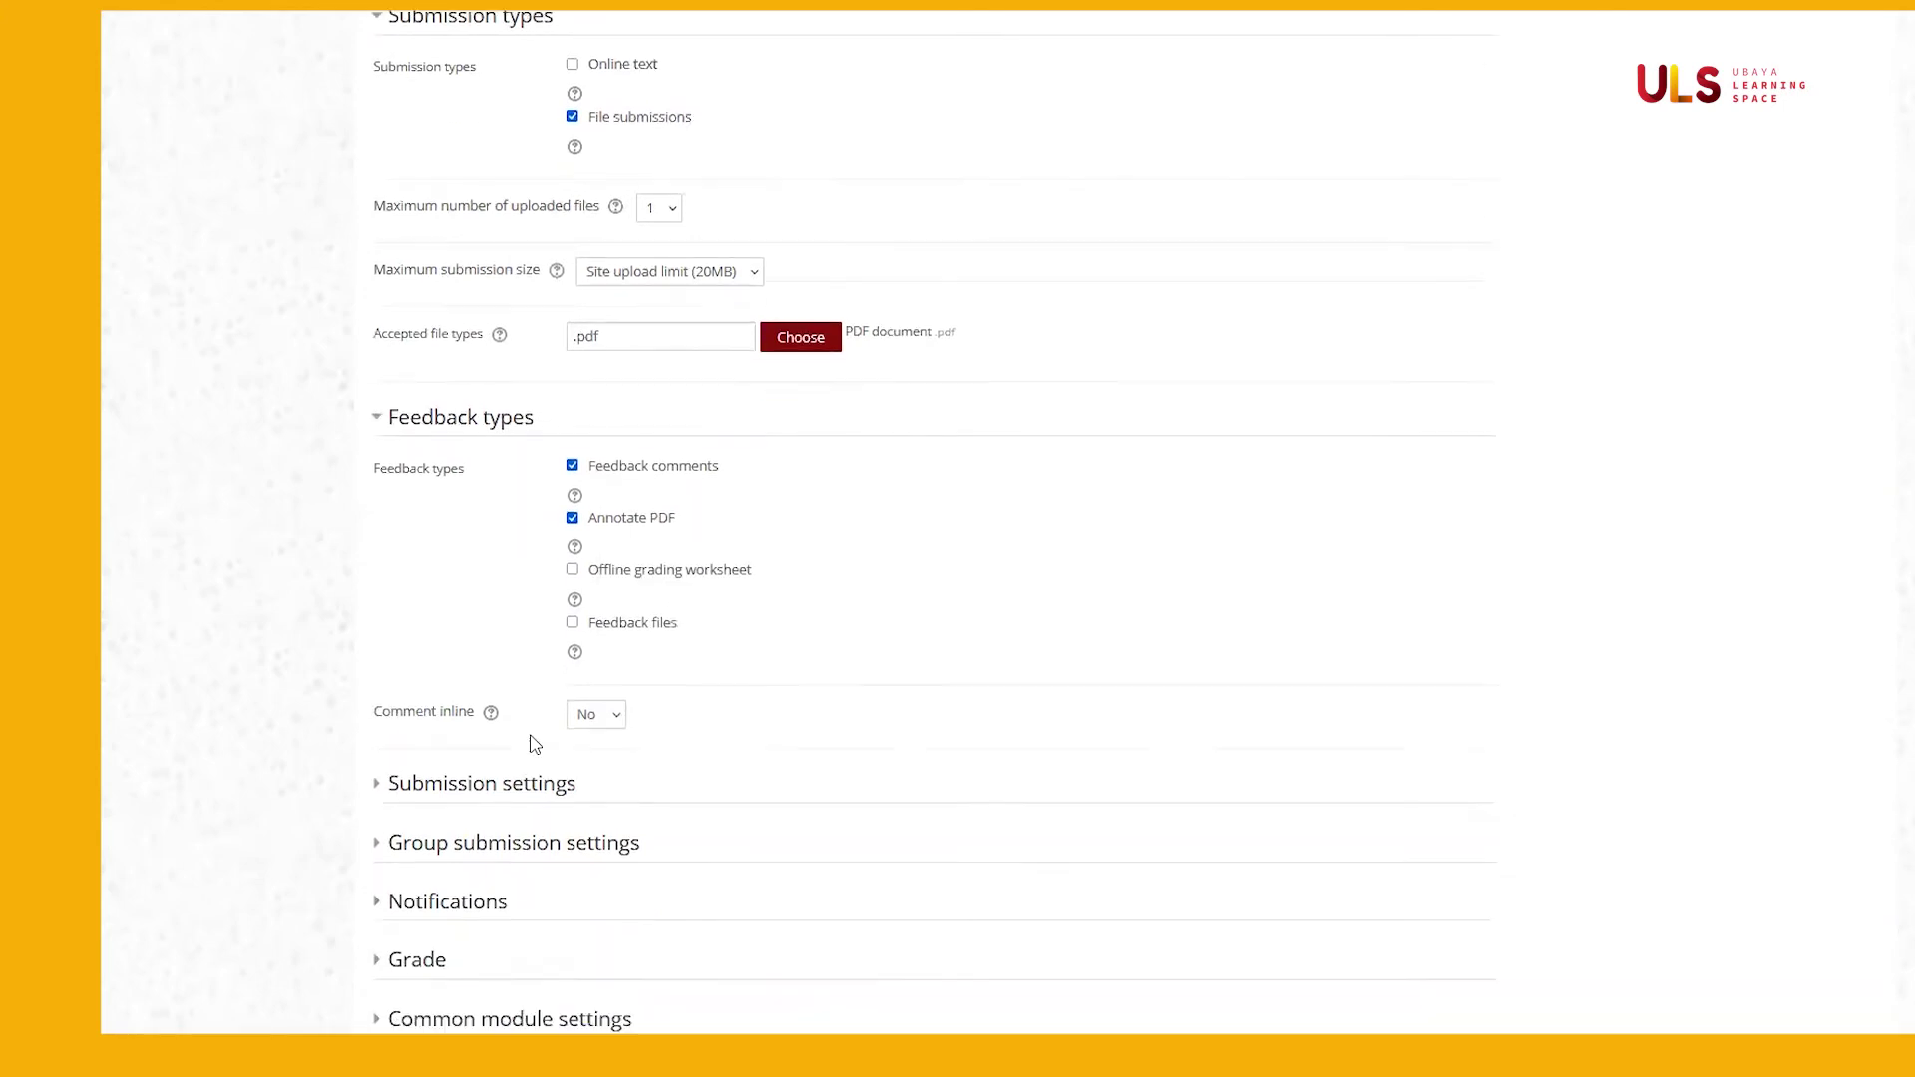
pyautogui.click(491, 569)
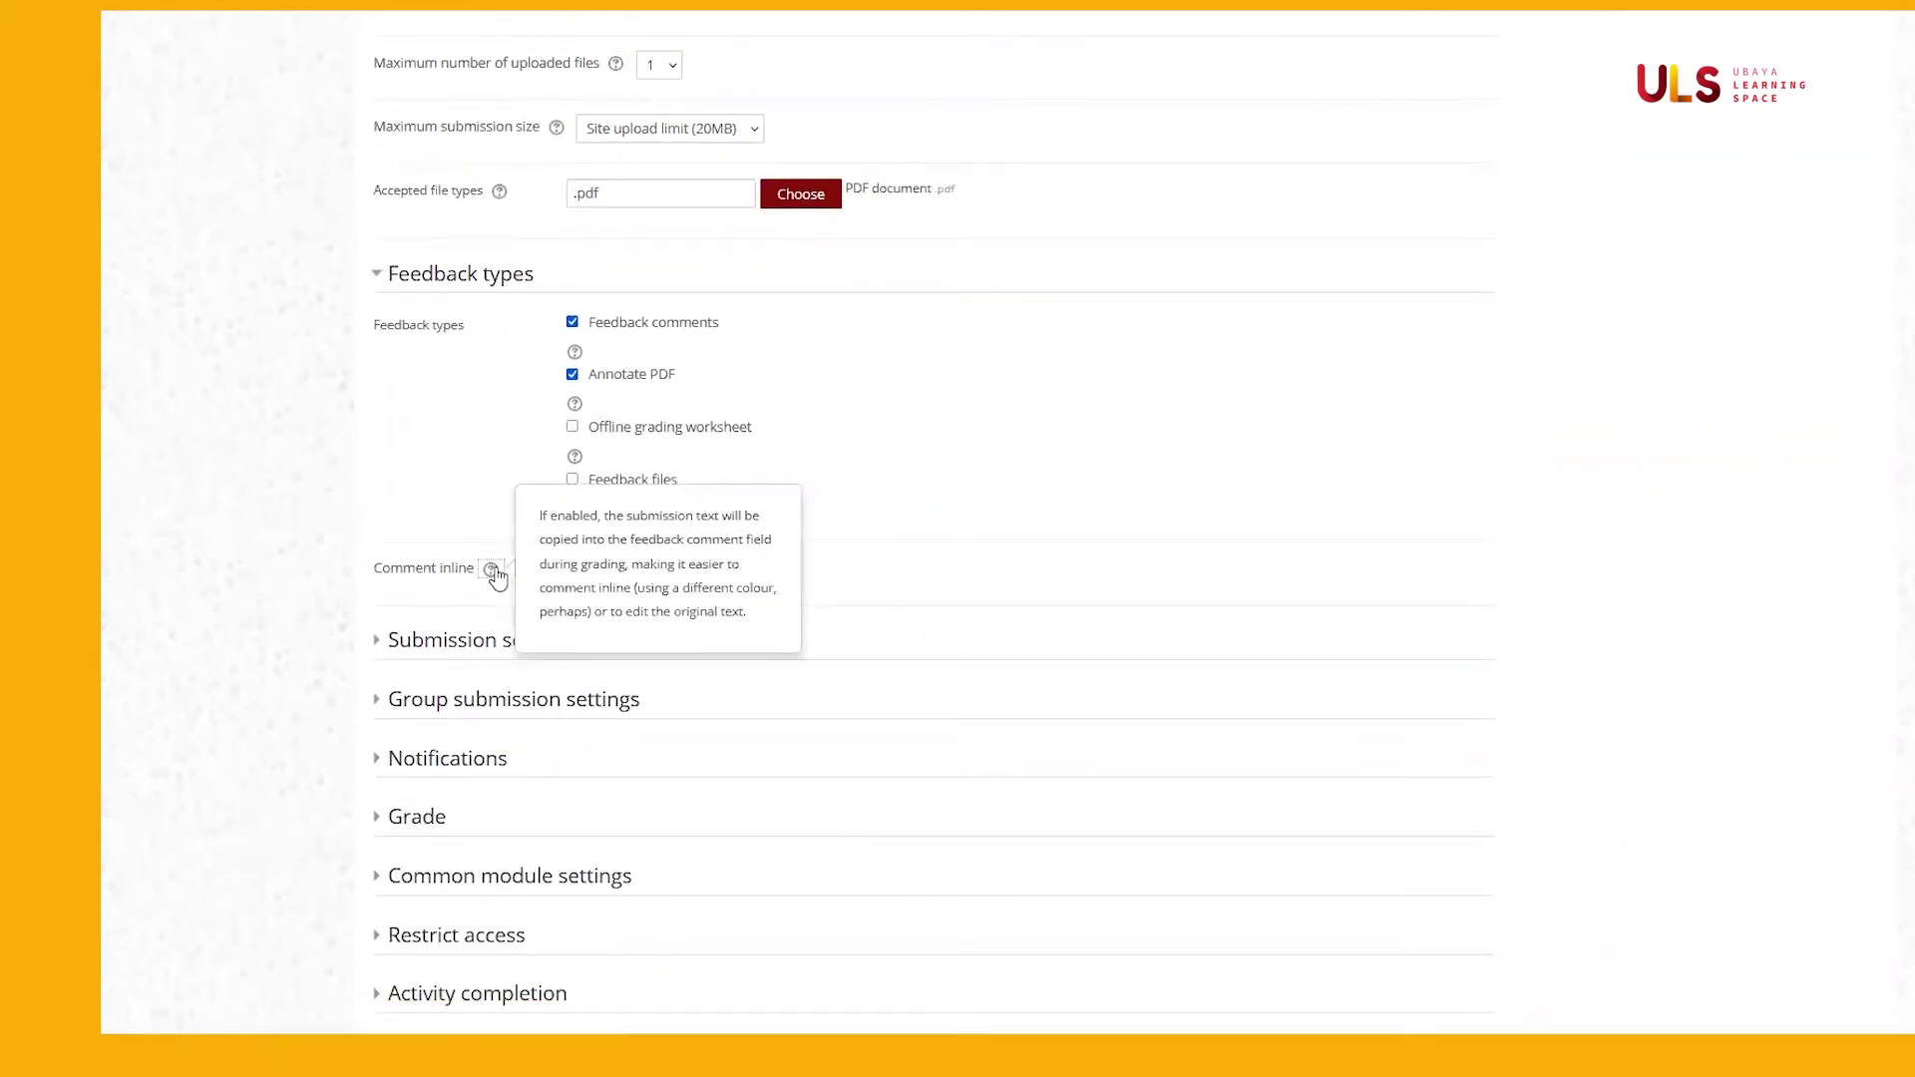
pyautogui.click(486, 600)
pyautogui.scroll(-2, 486, 599)
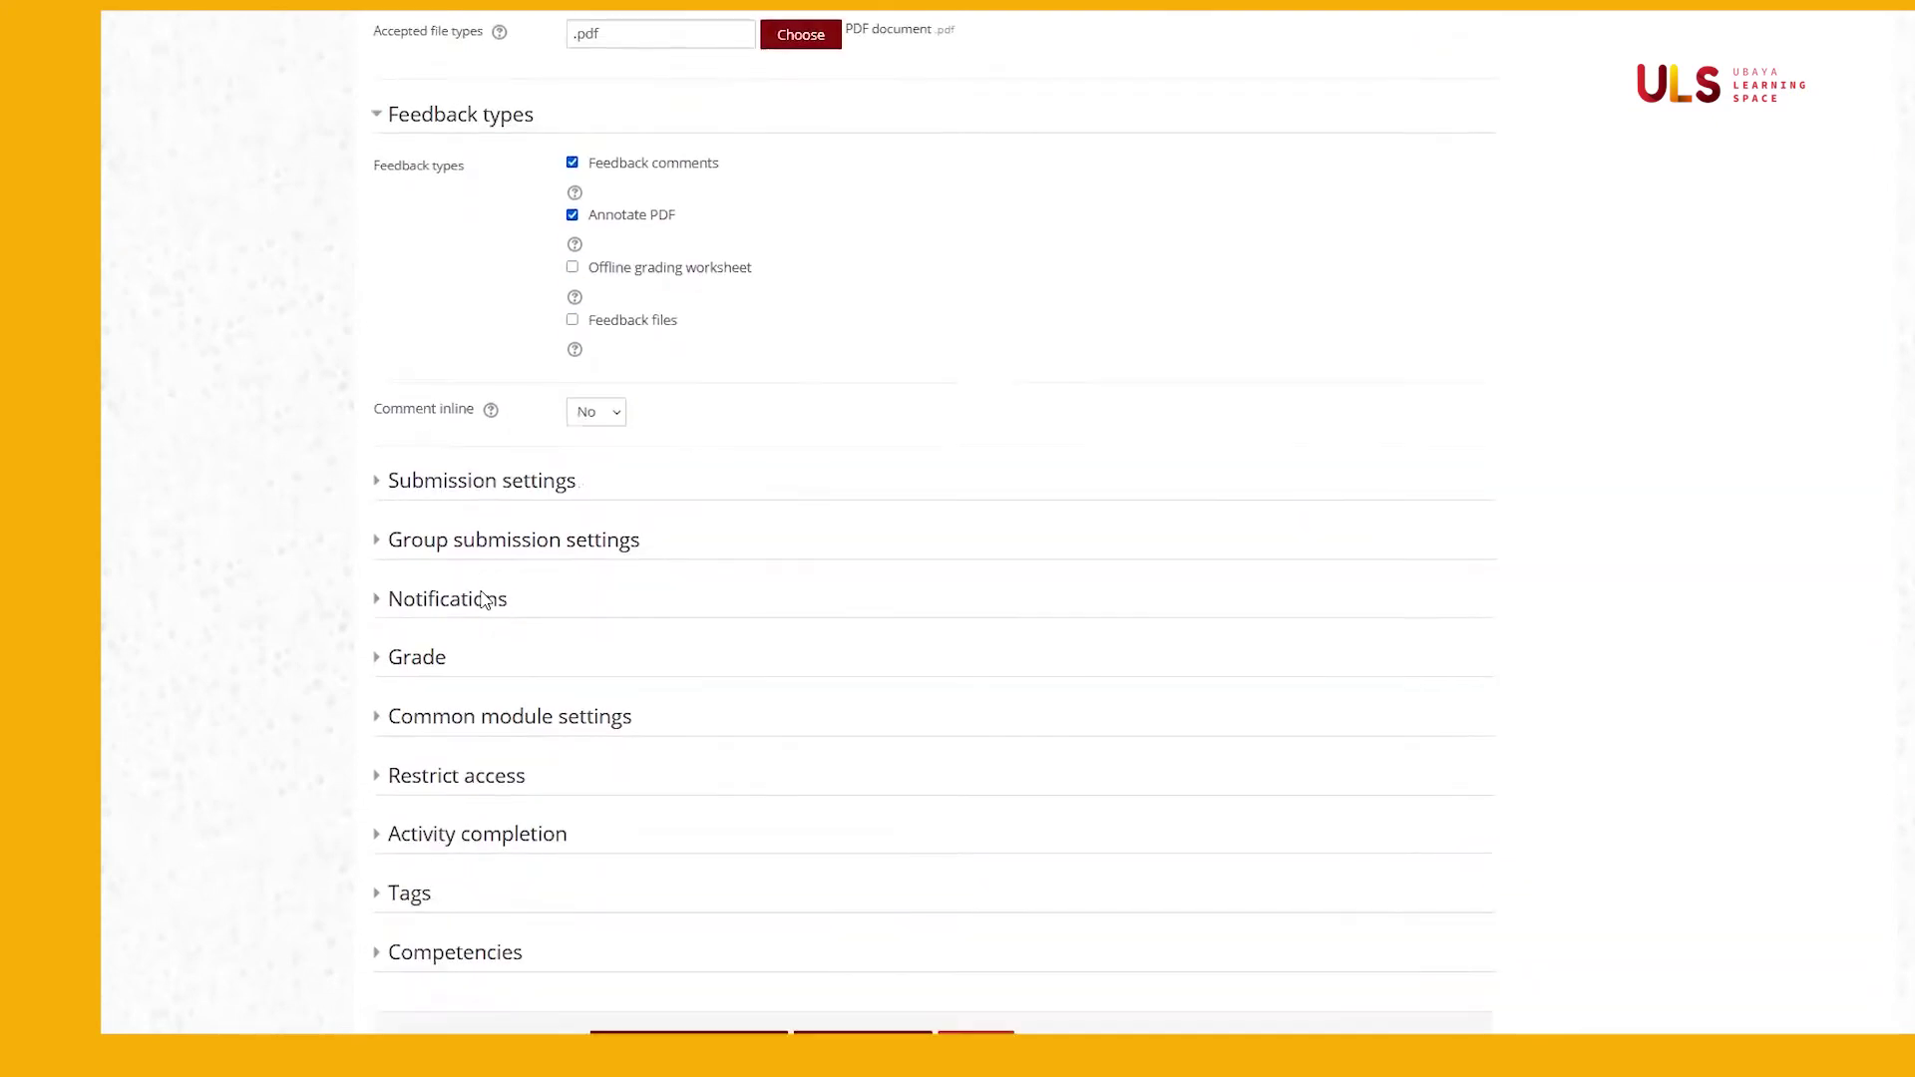
# In Submission settings, read the help on requiring students to click the submit button and set it to Yes
pyautogui.click(503, 415)
pyautogui.scroll(-1, 518, 510)
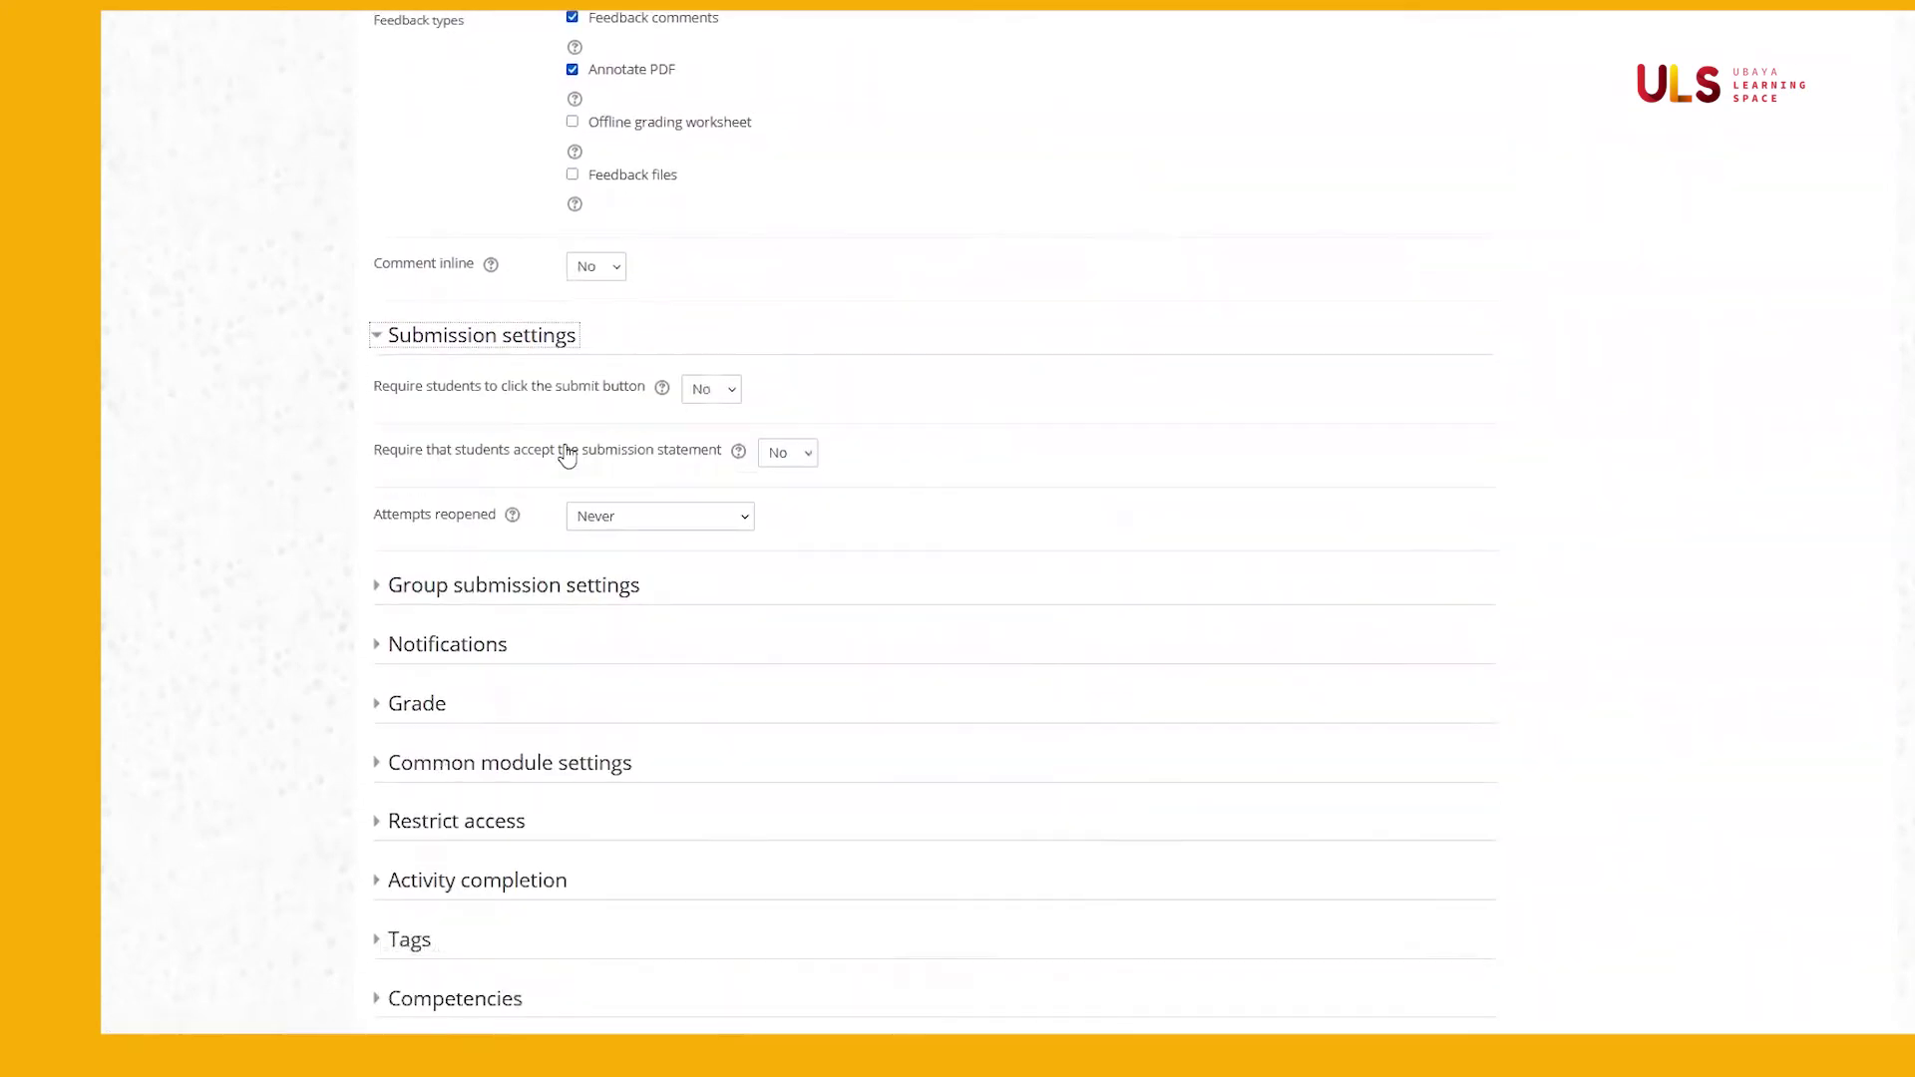
pyautogui.click(661, 387)
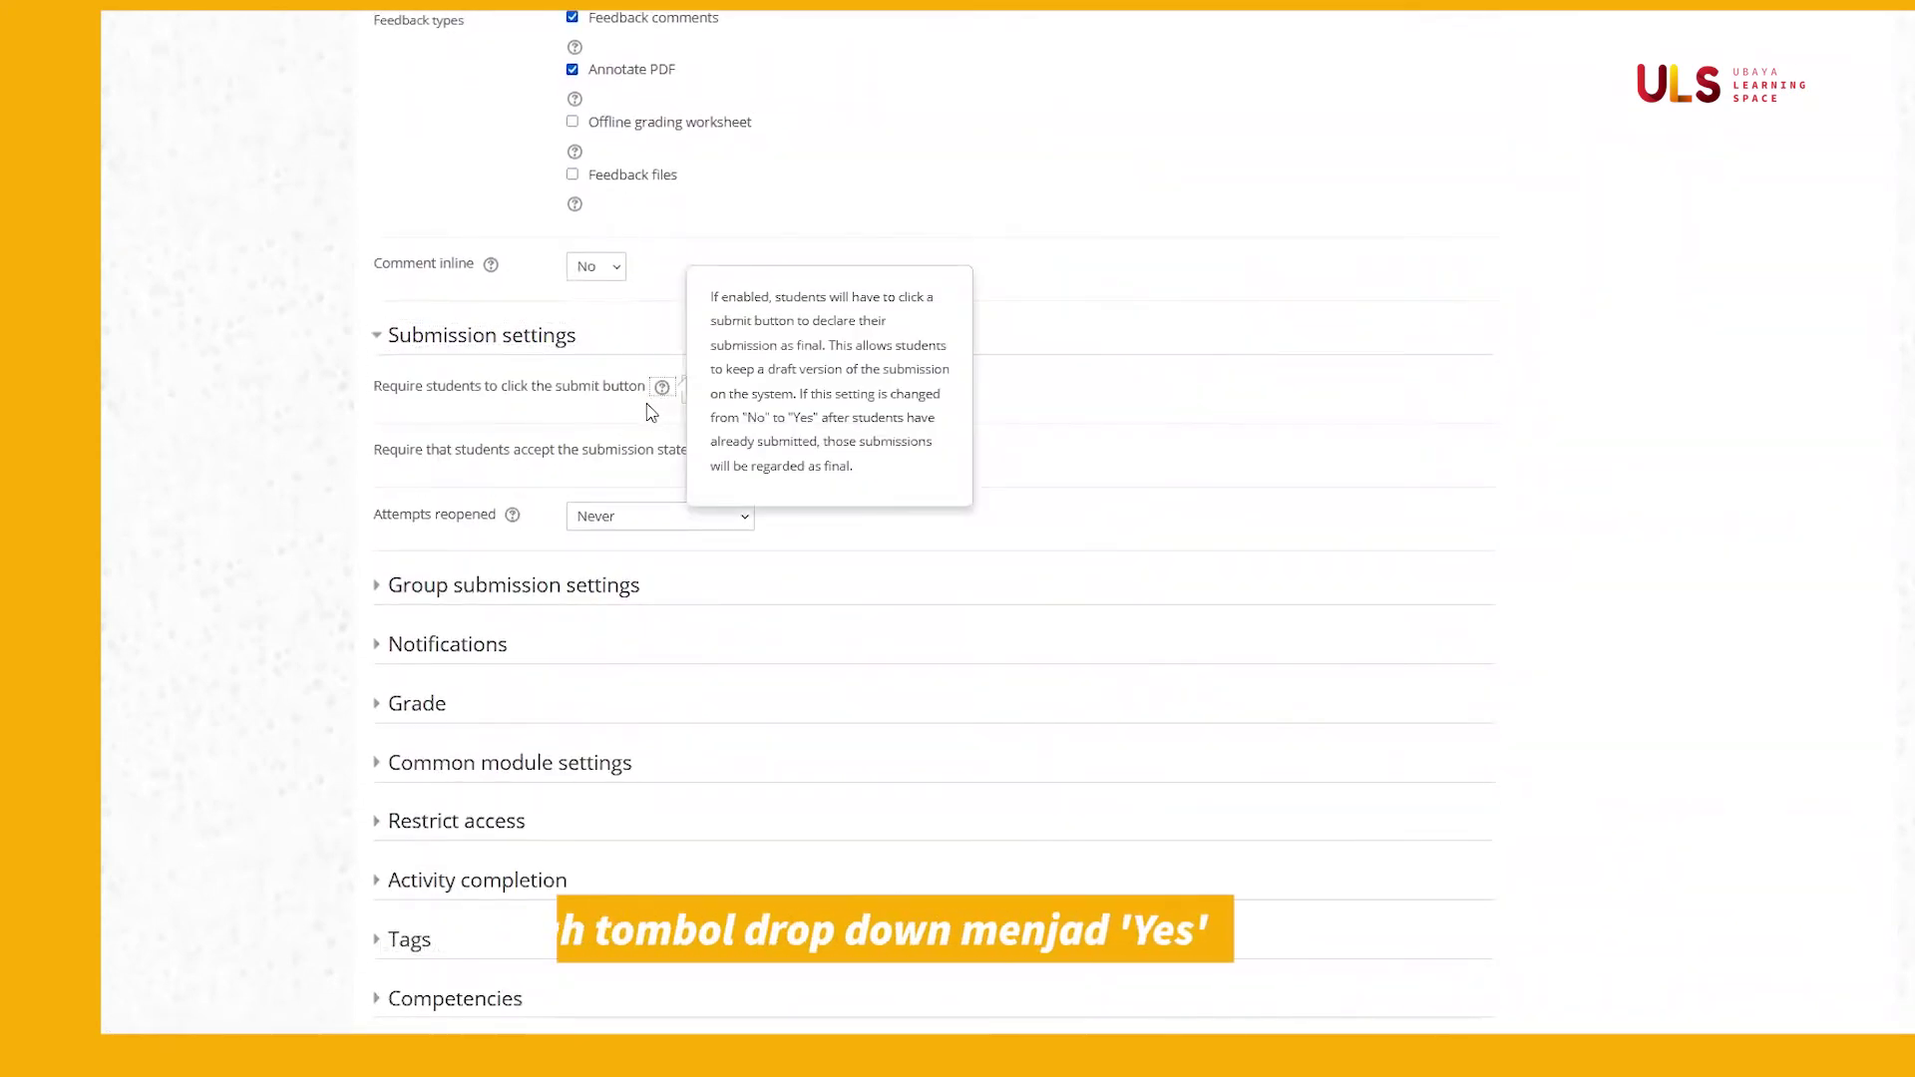
pyautogui.click(648, 417)
pyautogui.click(708, 391)
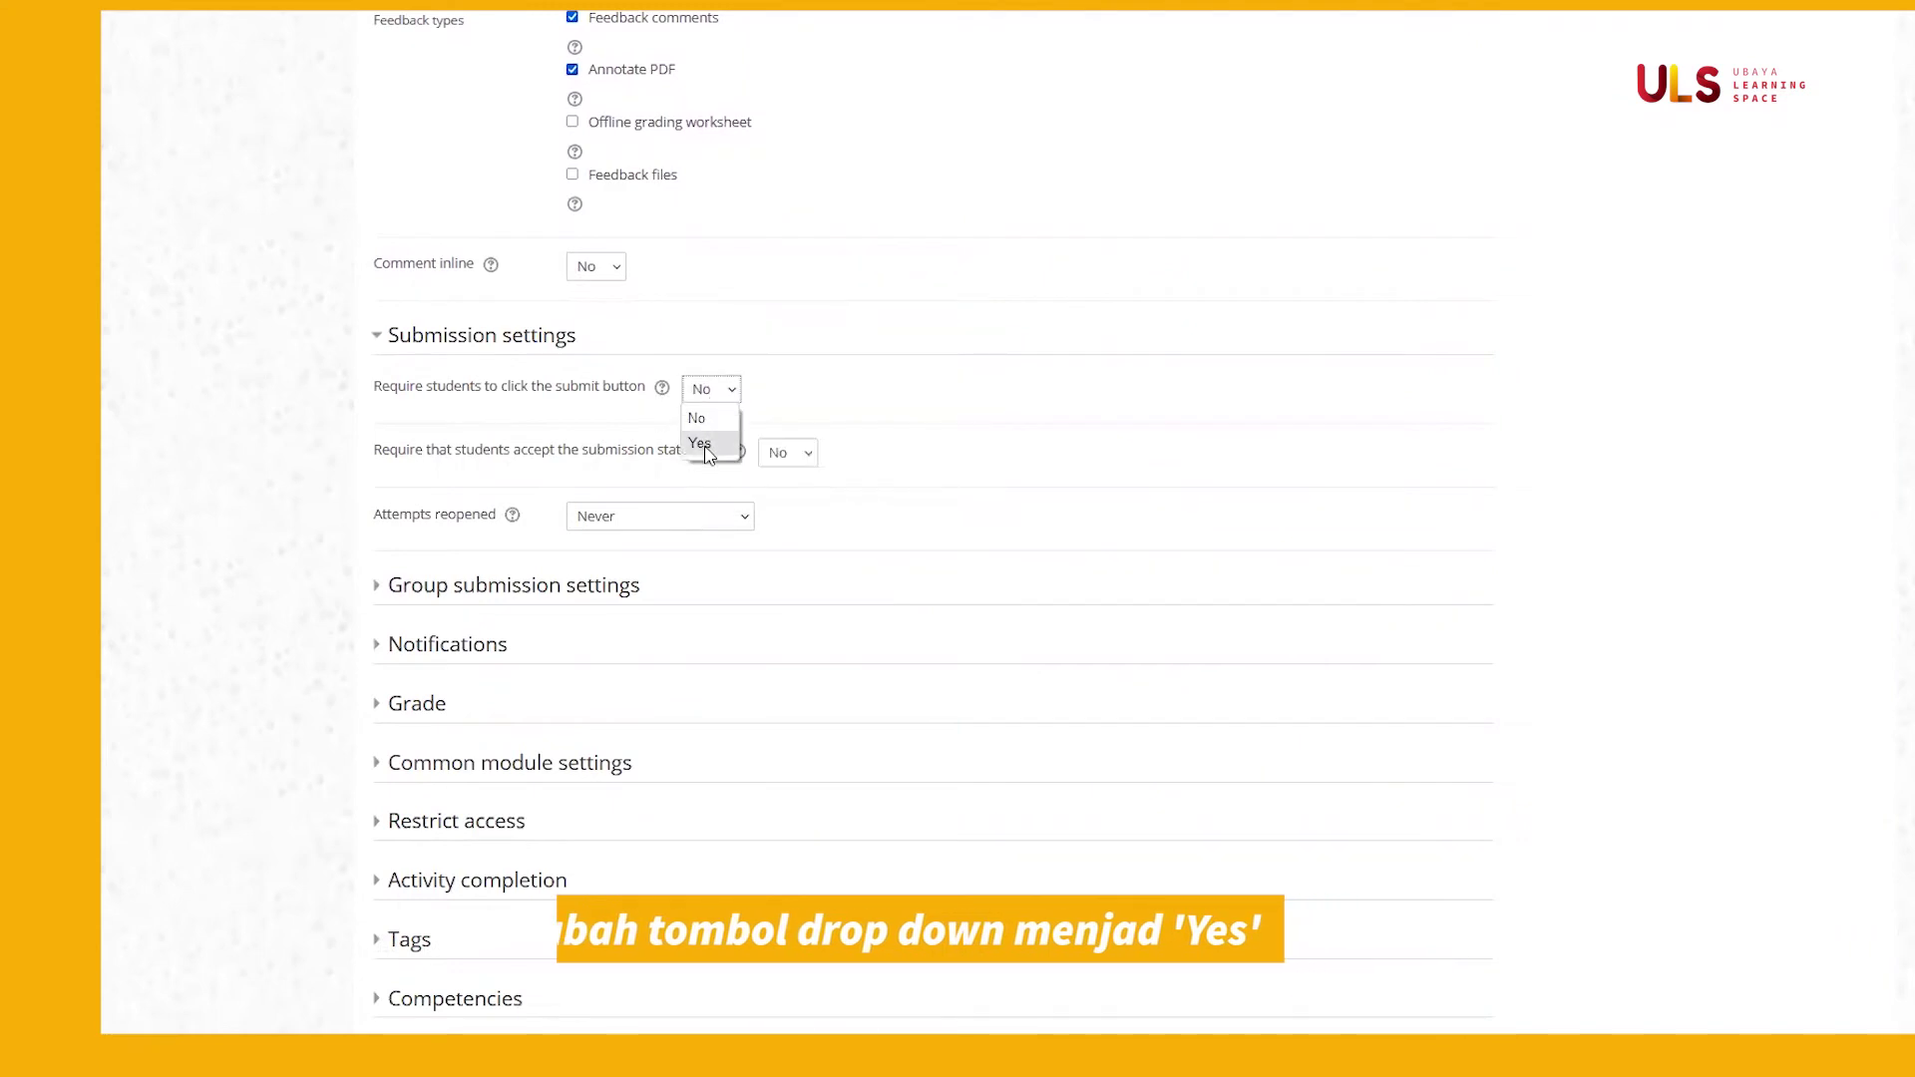
pyautogui.click(705, 440)
# Read the help on requiring students to accept the submission statement and set it to Yes
pyautogui.click(738, 452)
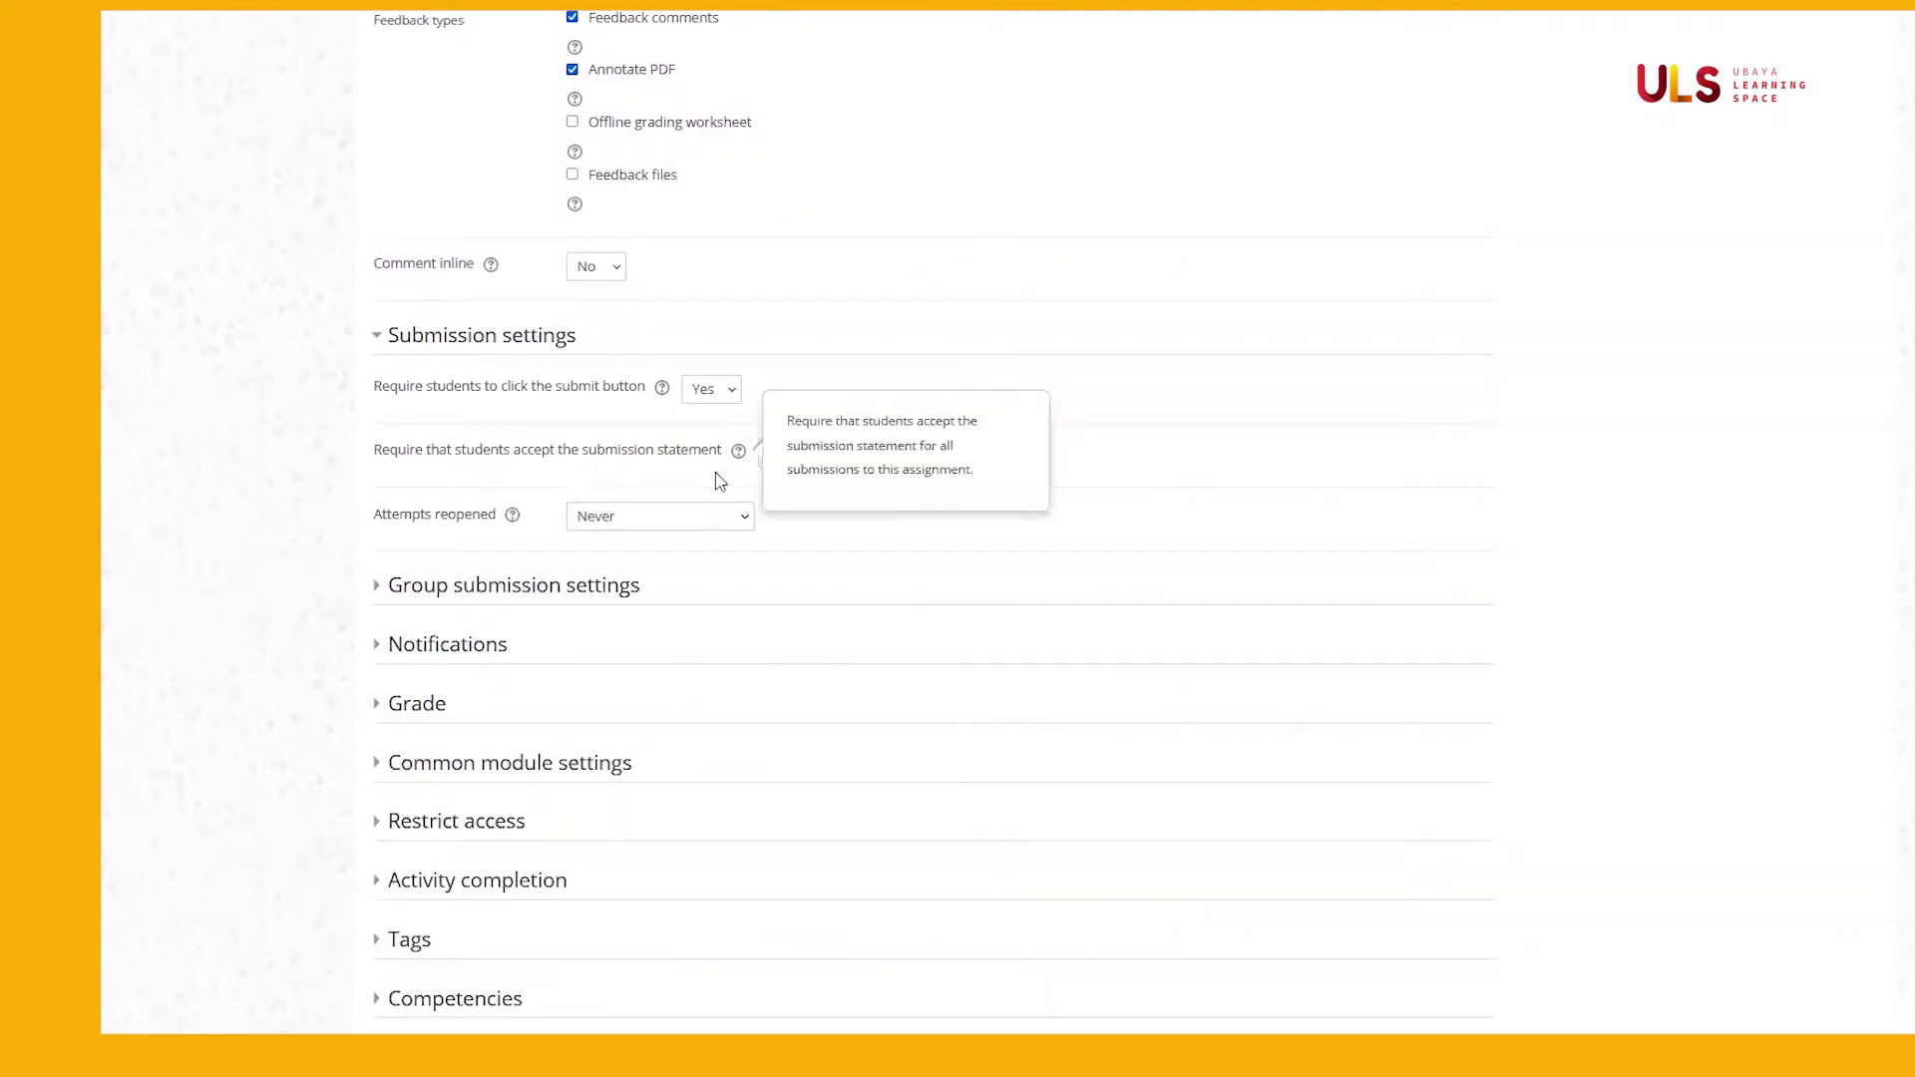
pyautogui.click(720, 481)
pyautogui.click(778, 453)
pyautogui.click(779, 505)
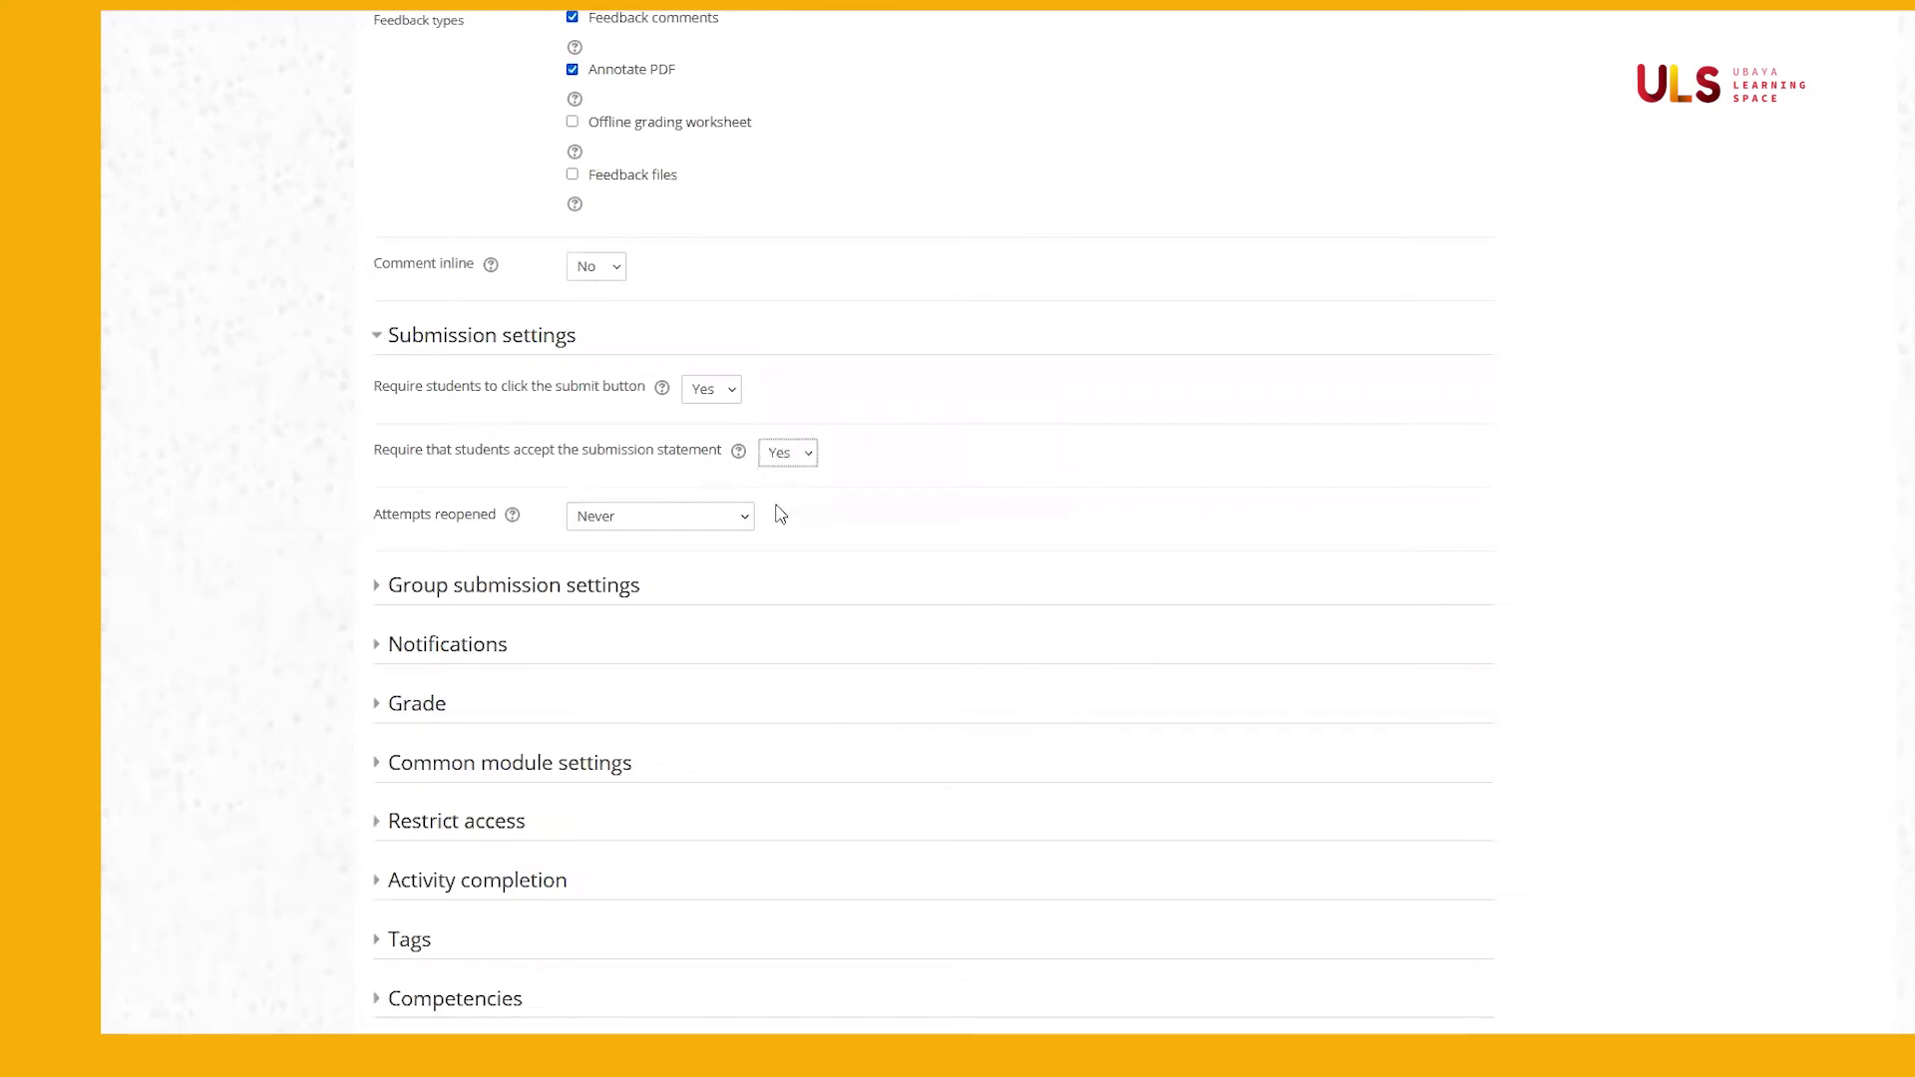
# Read the help note explaining the Attempts reopened options
pyautogui.click(513, 517)
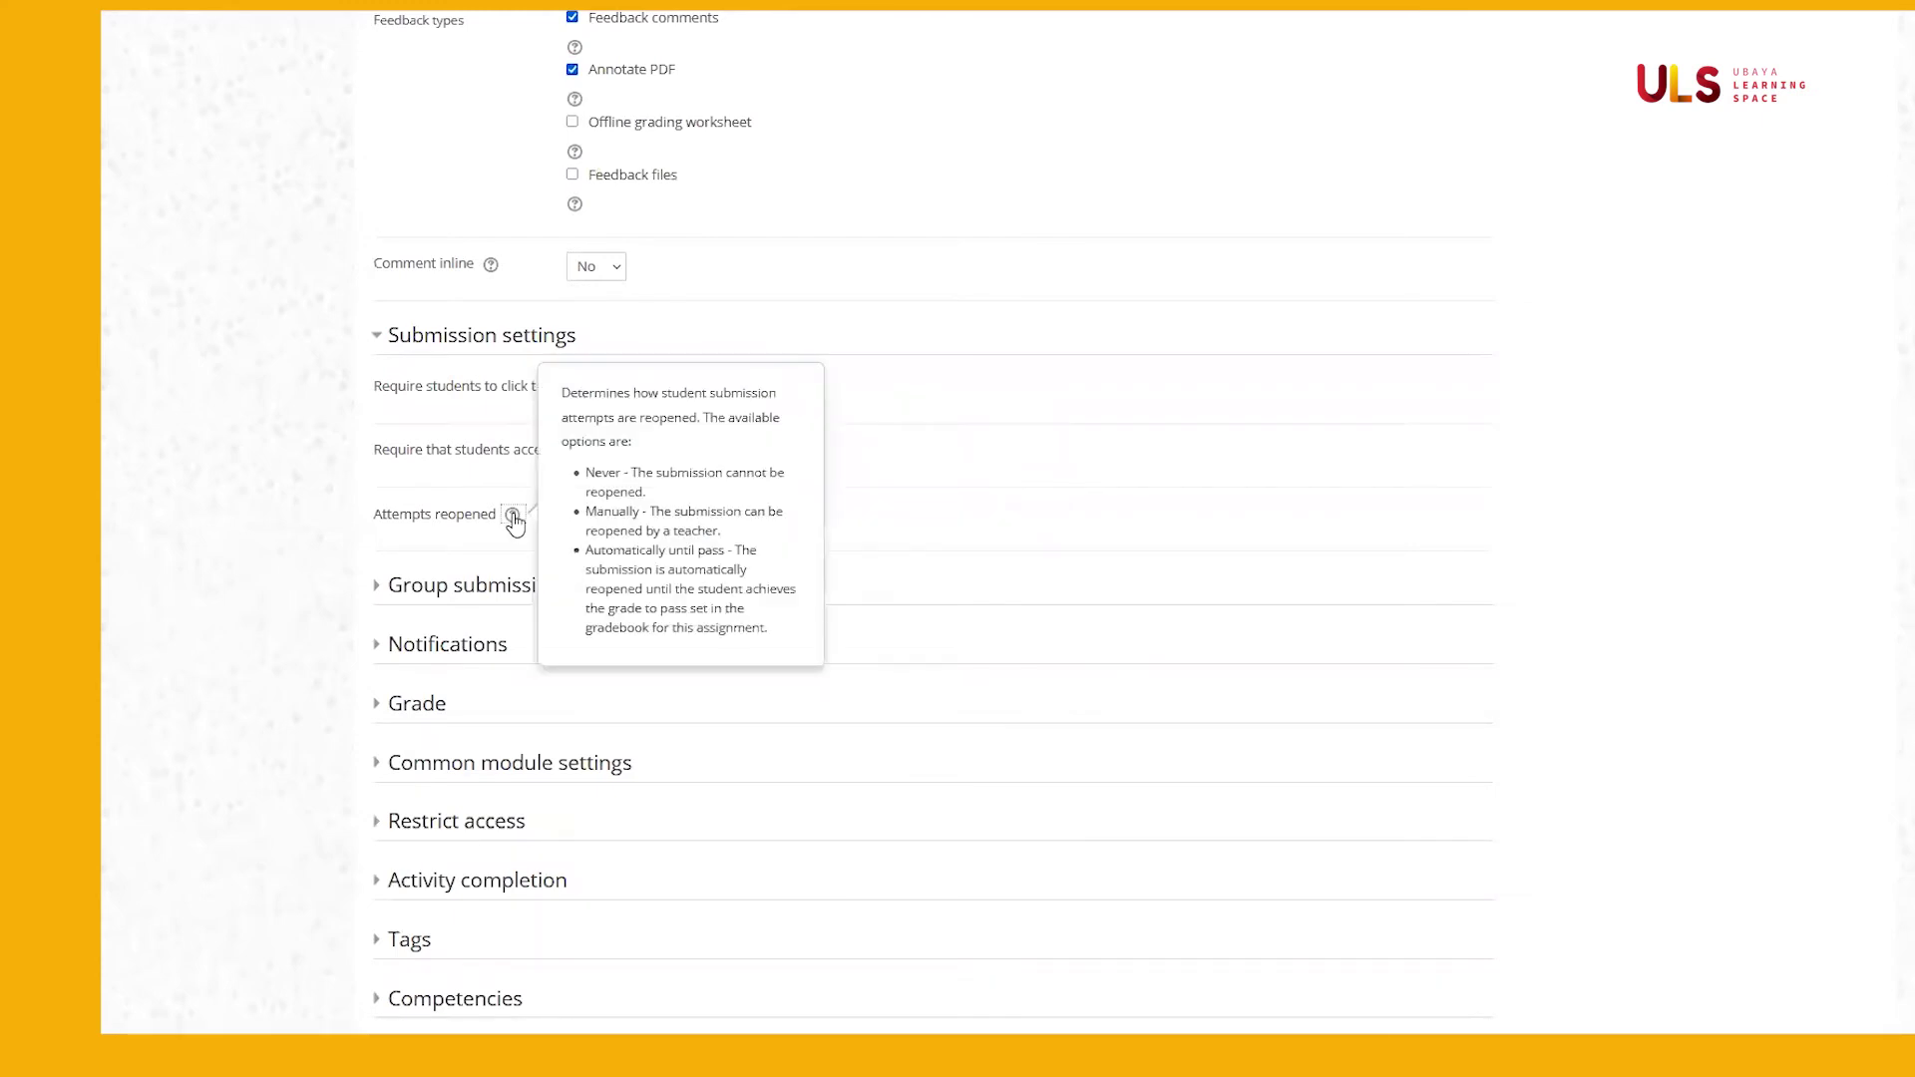
pyautogui.click(525, 556)
pyautogui.scroll(-2, 522, 556)
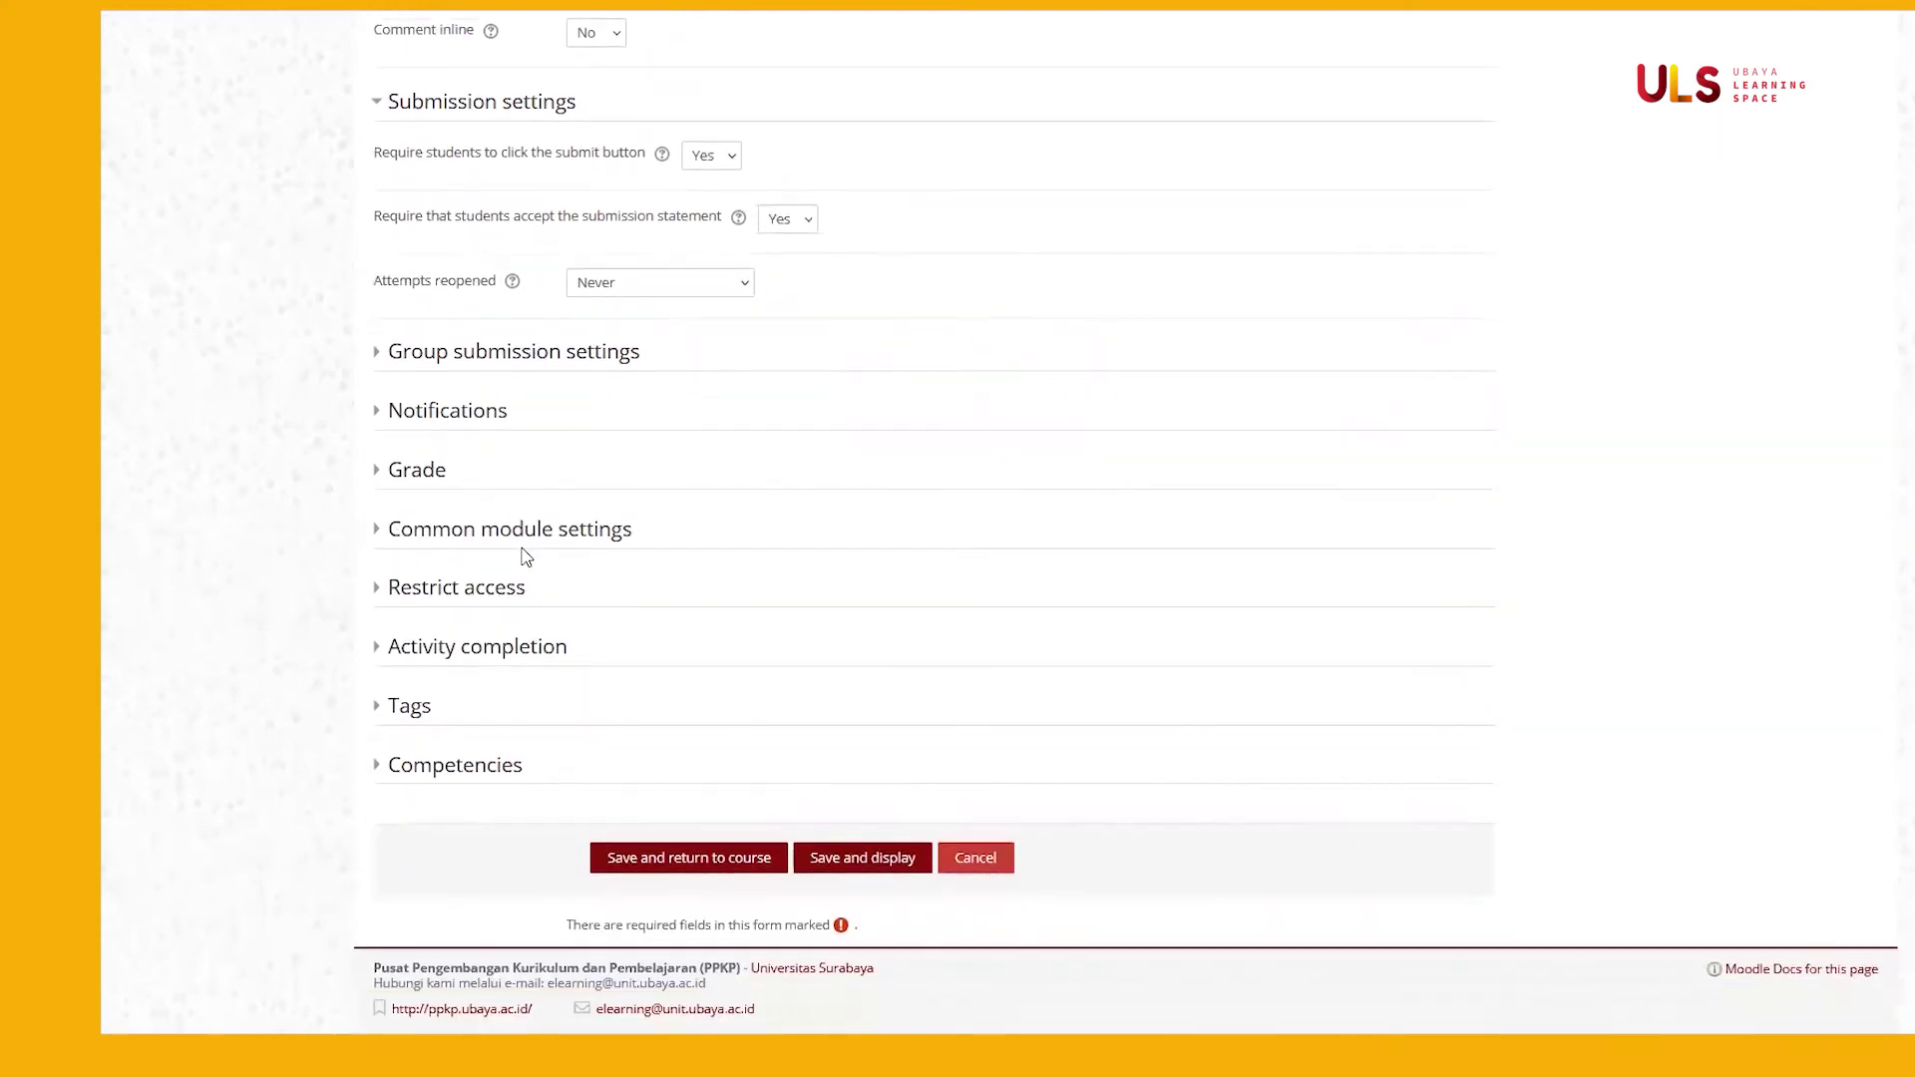
# Expand Group submission settings and read the help note for Students submit in groups
pyautogui.click(559, 367)
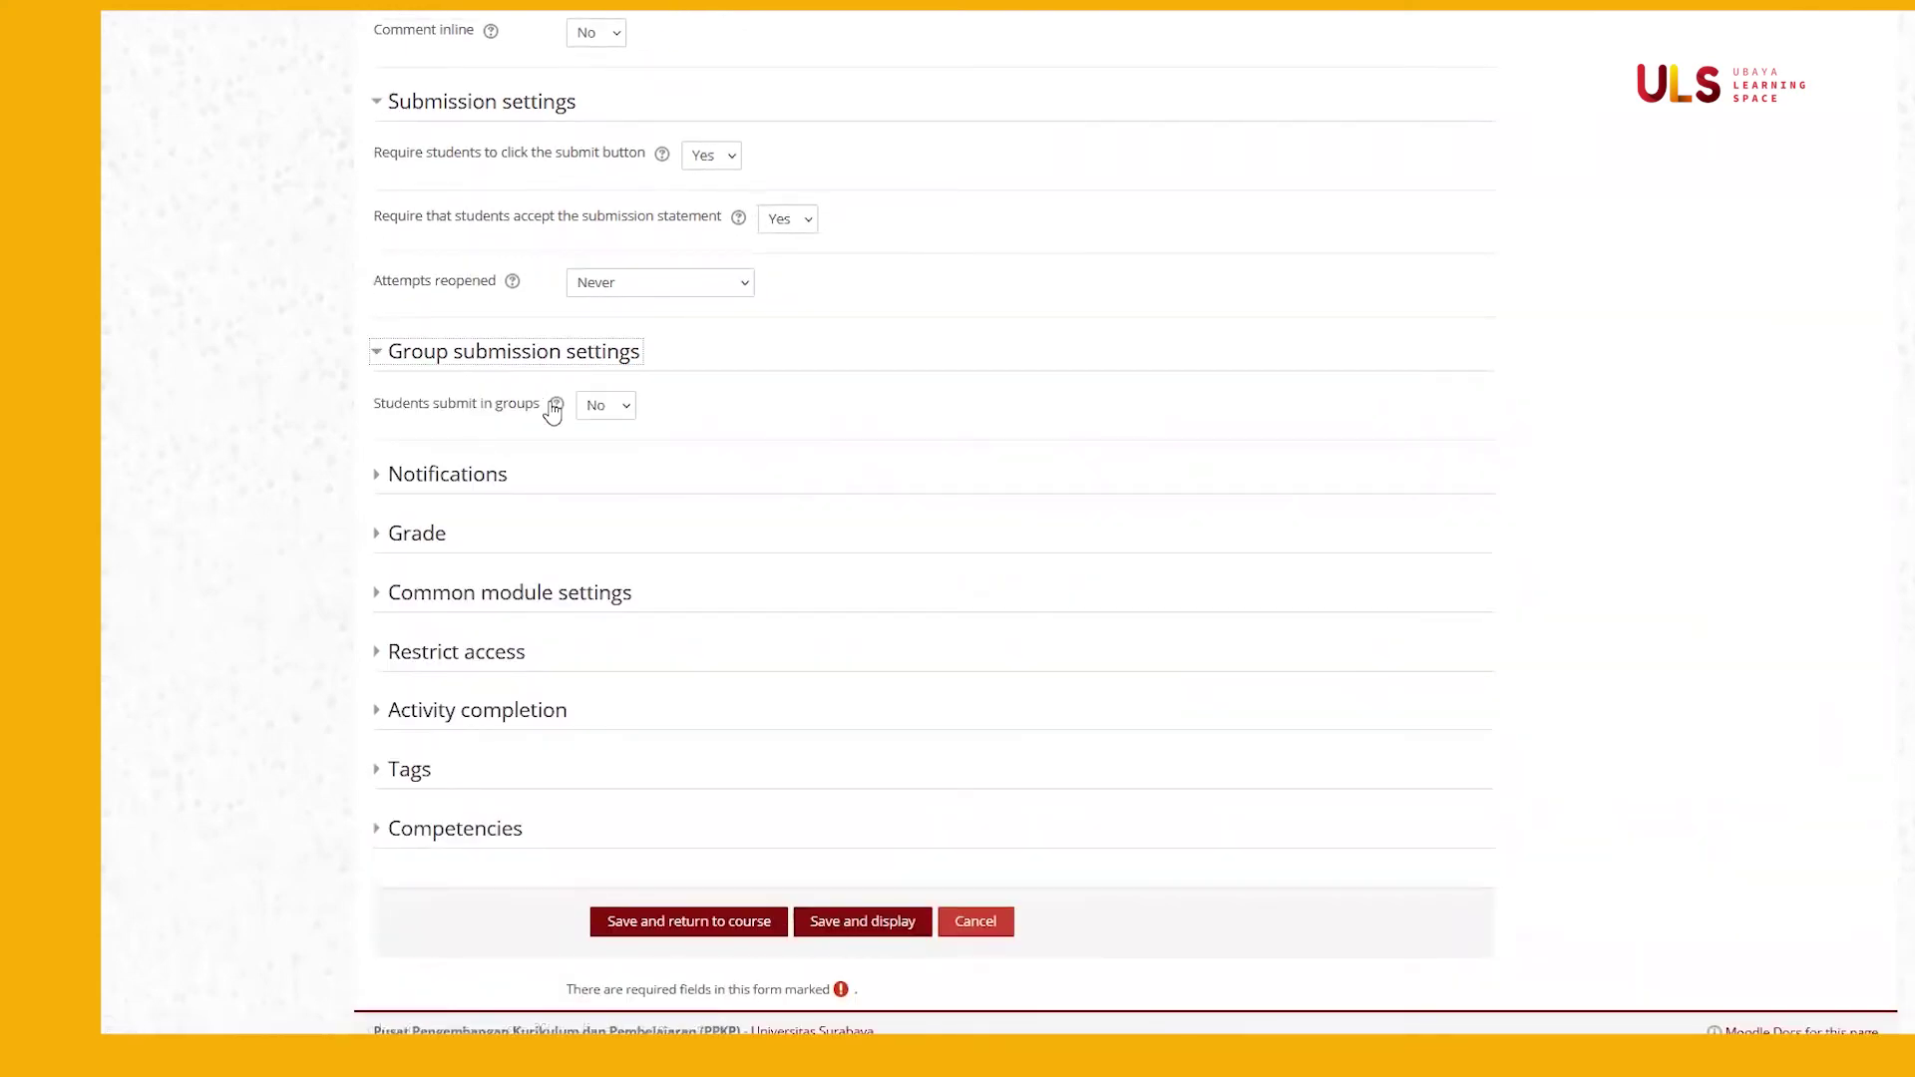
pyautogui.click(554, 405)
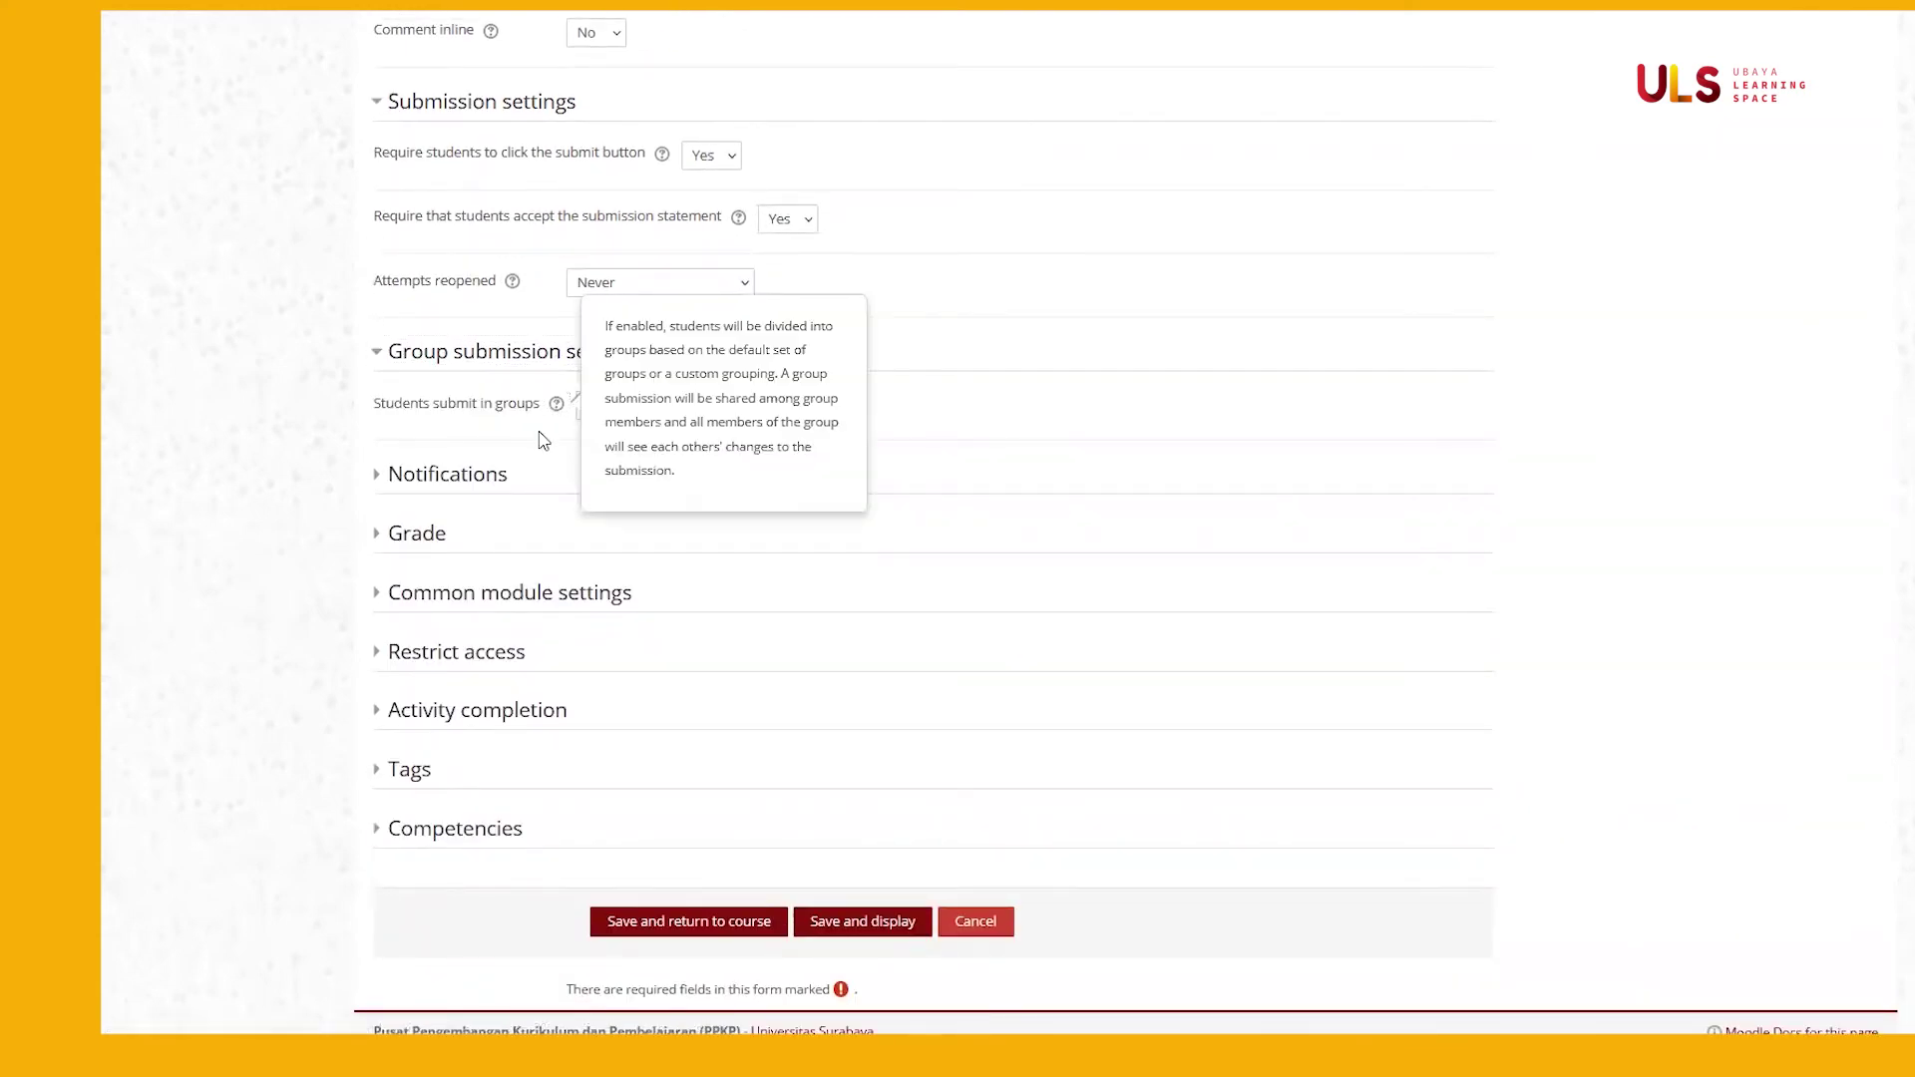
pyautogui.click(509, 467)
# Expand Notifications and read the help notes on notifying graders about submissions, late submissions and the default for notifying students
pyautogui.click(494, 475)
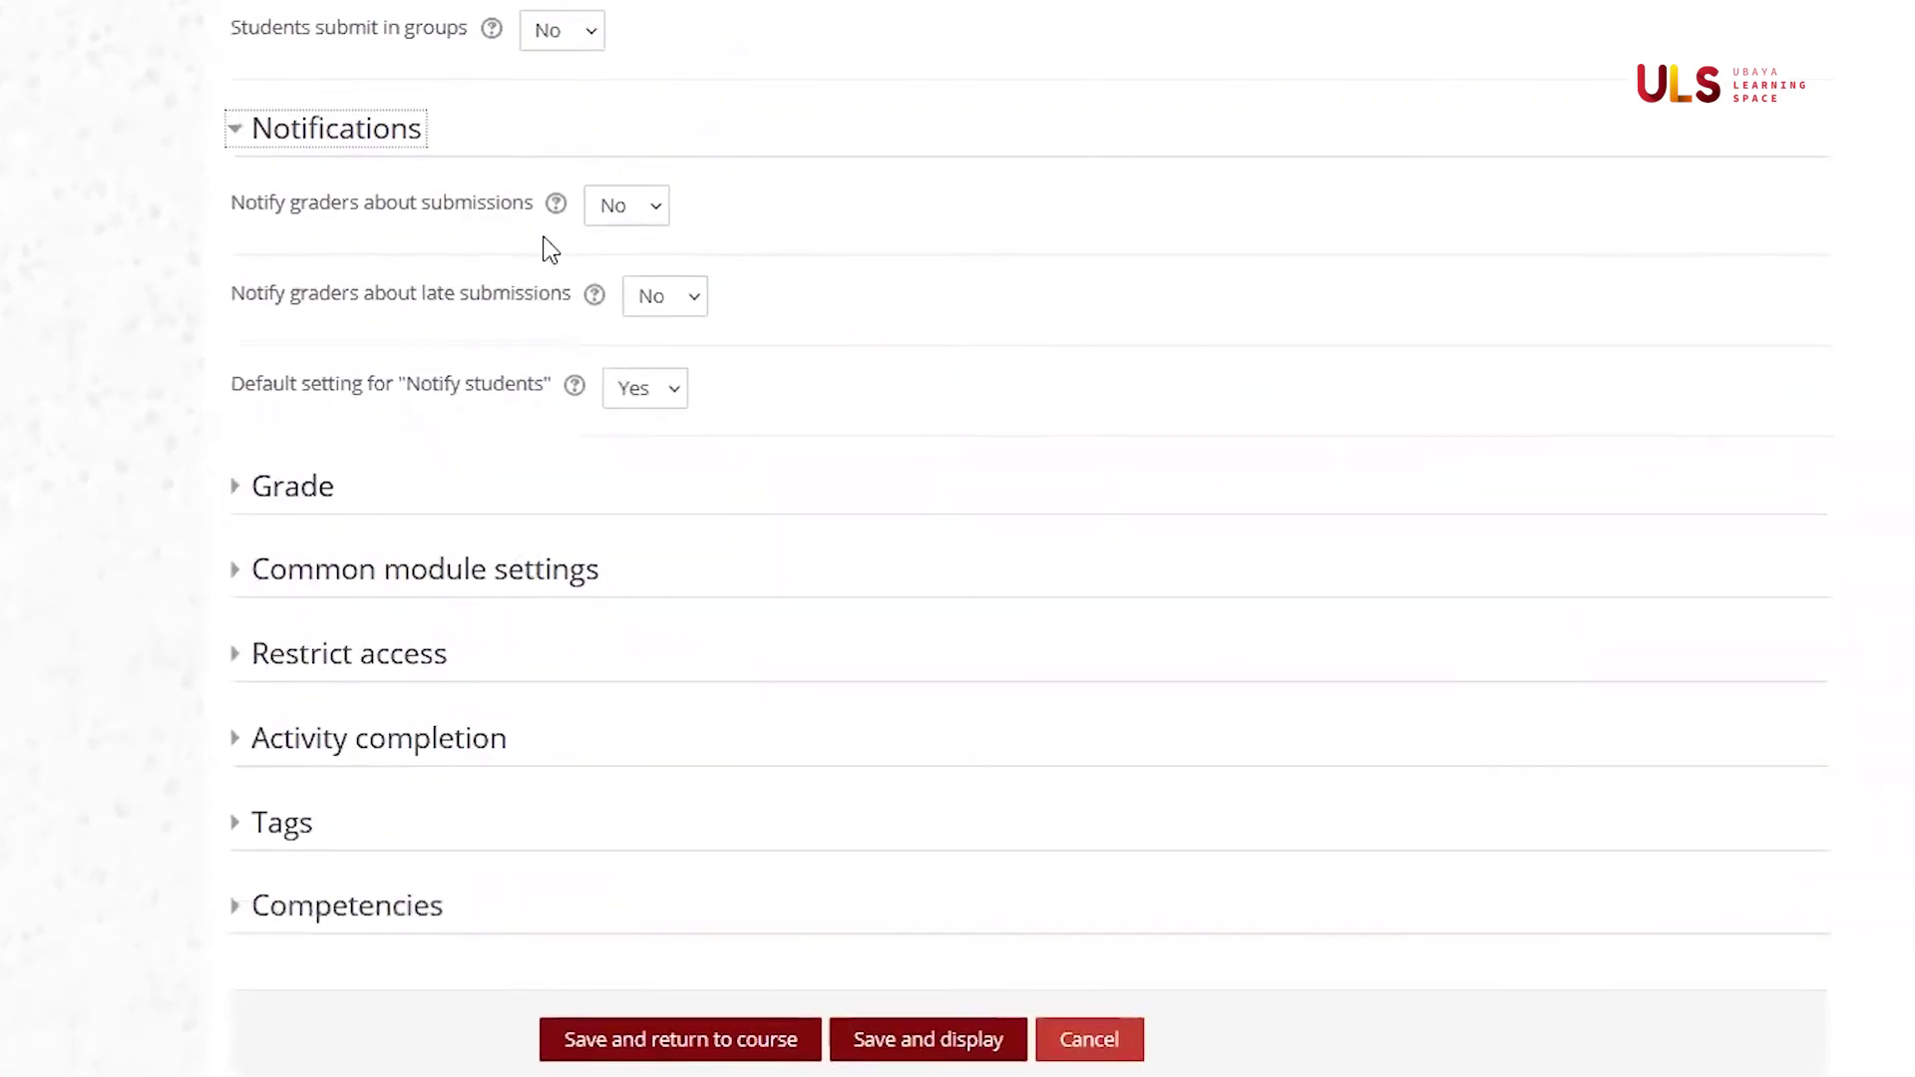
pyautogui.click(555, 206)
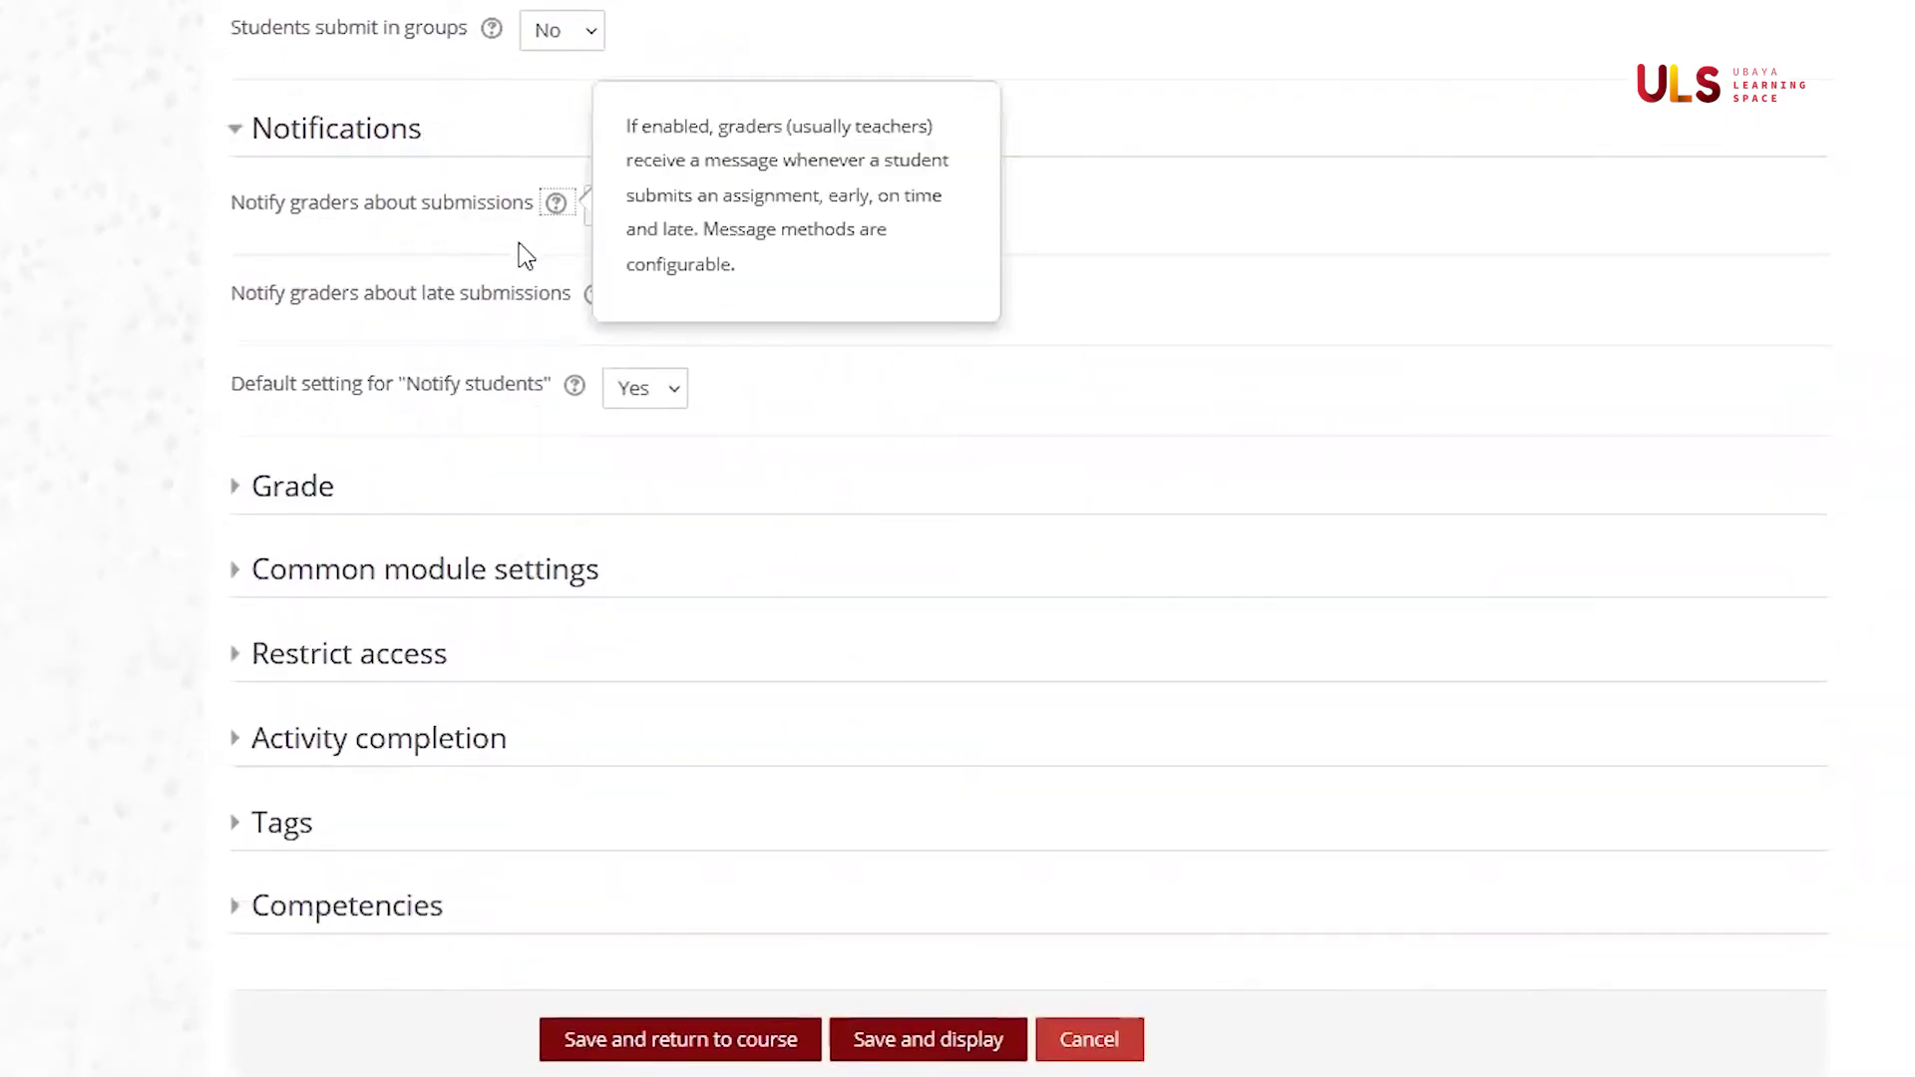
pyautogui.click(593, 296)
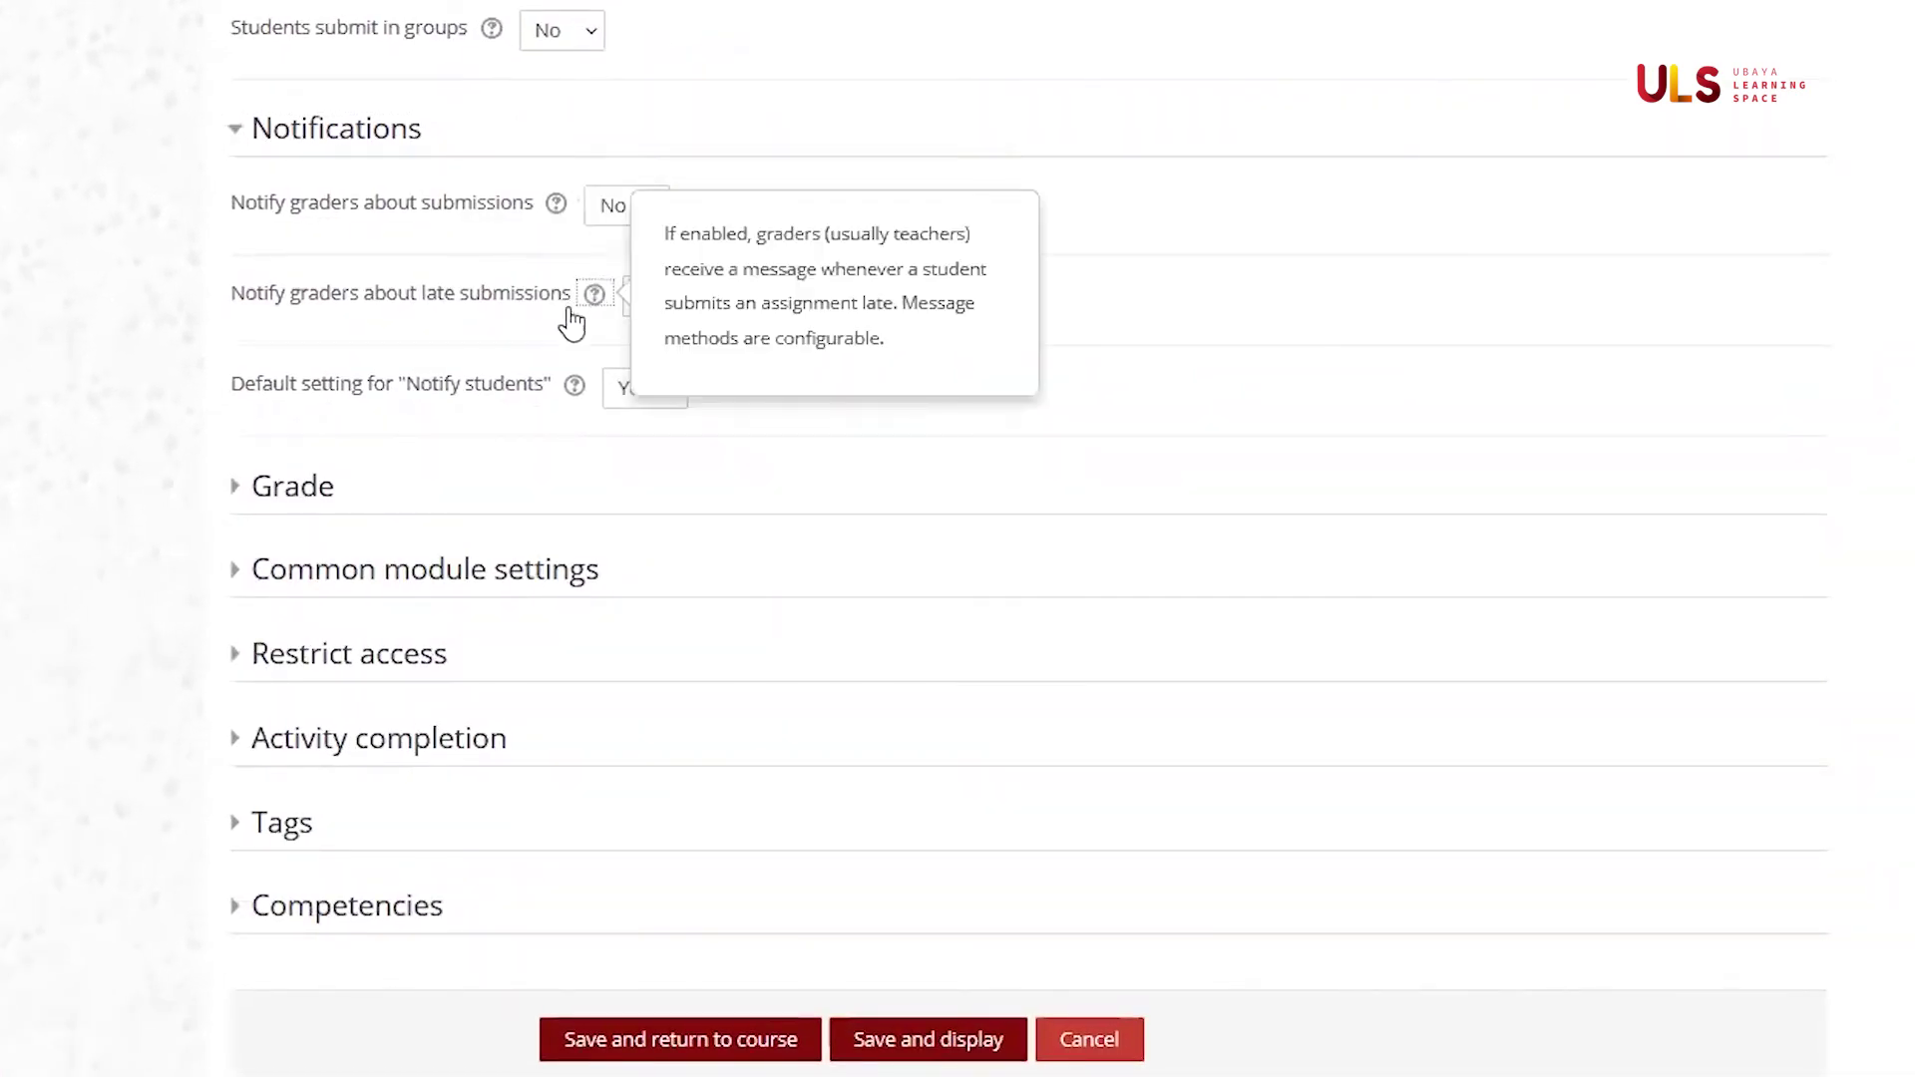
pyautogui.click(554, 337)
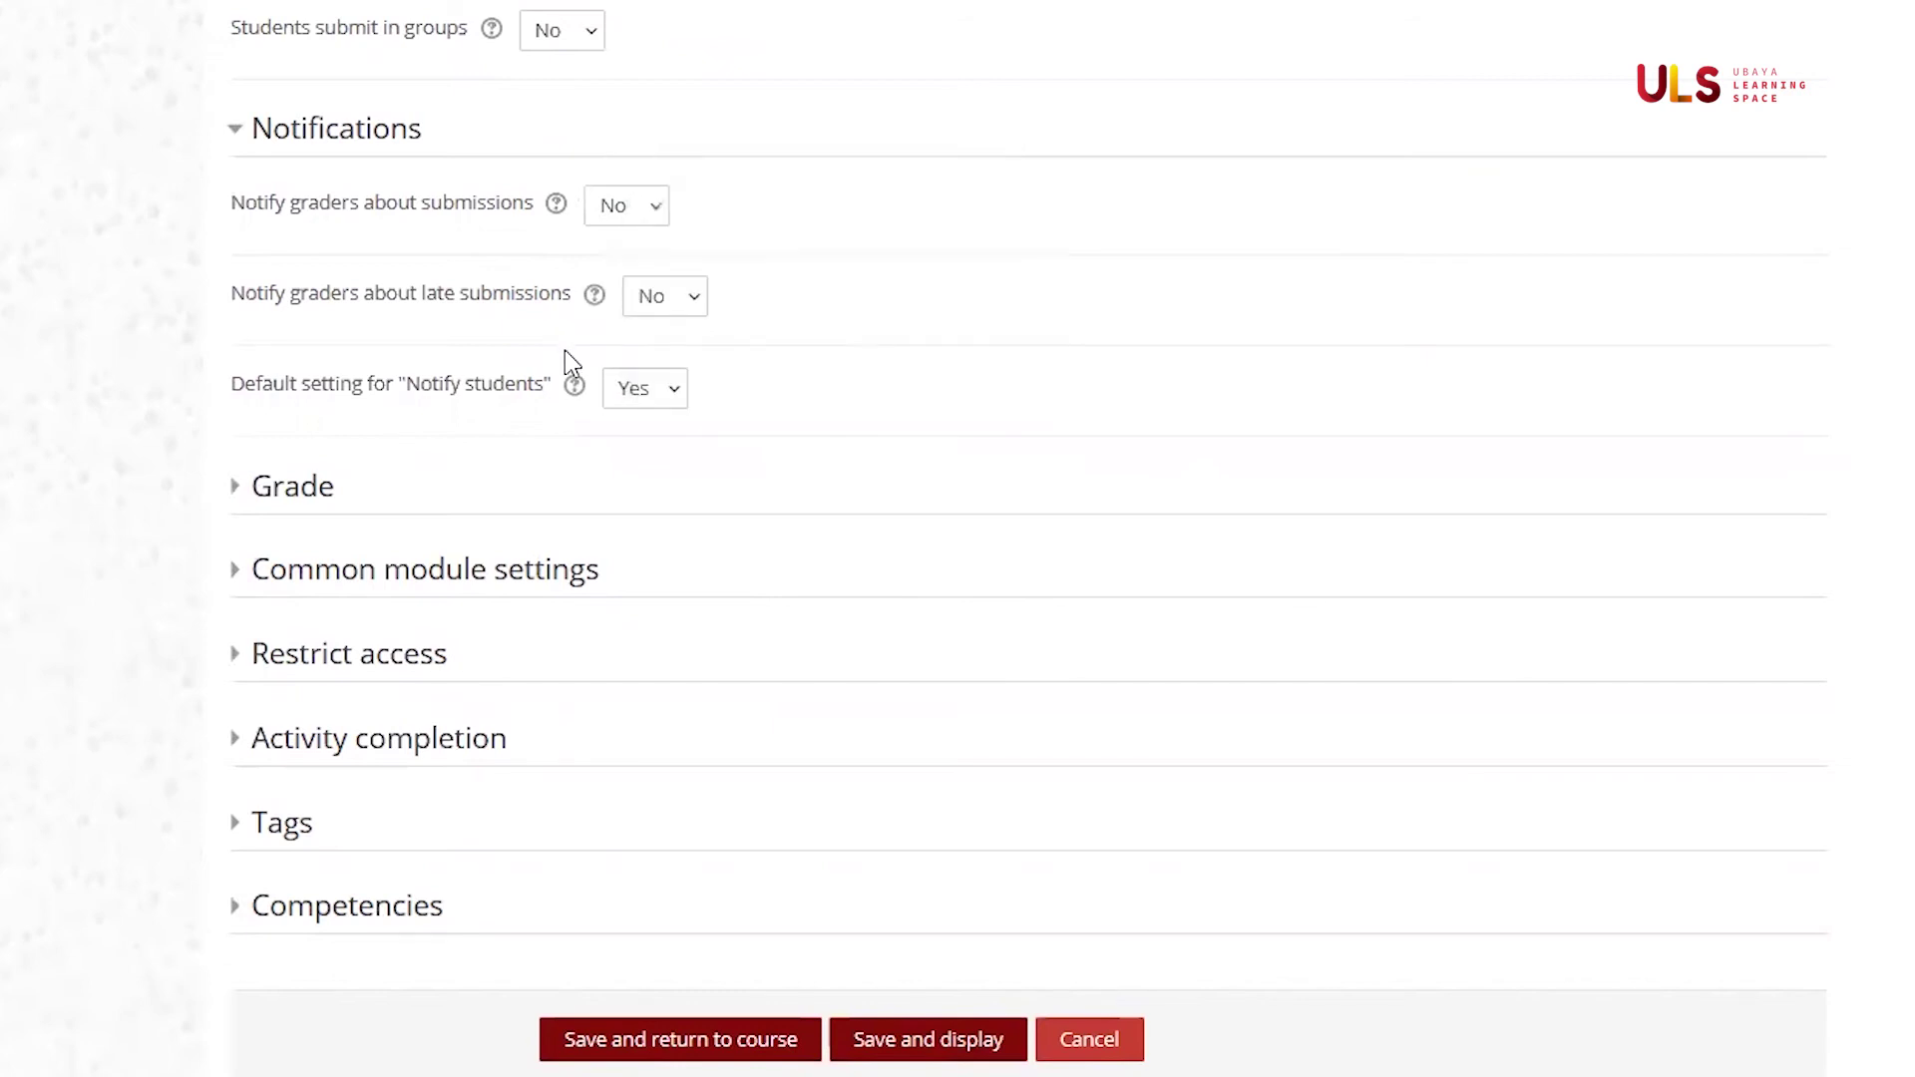
pyautogui.click(574, 387)
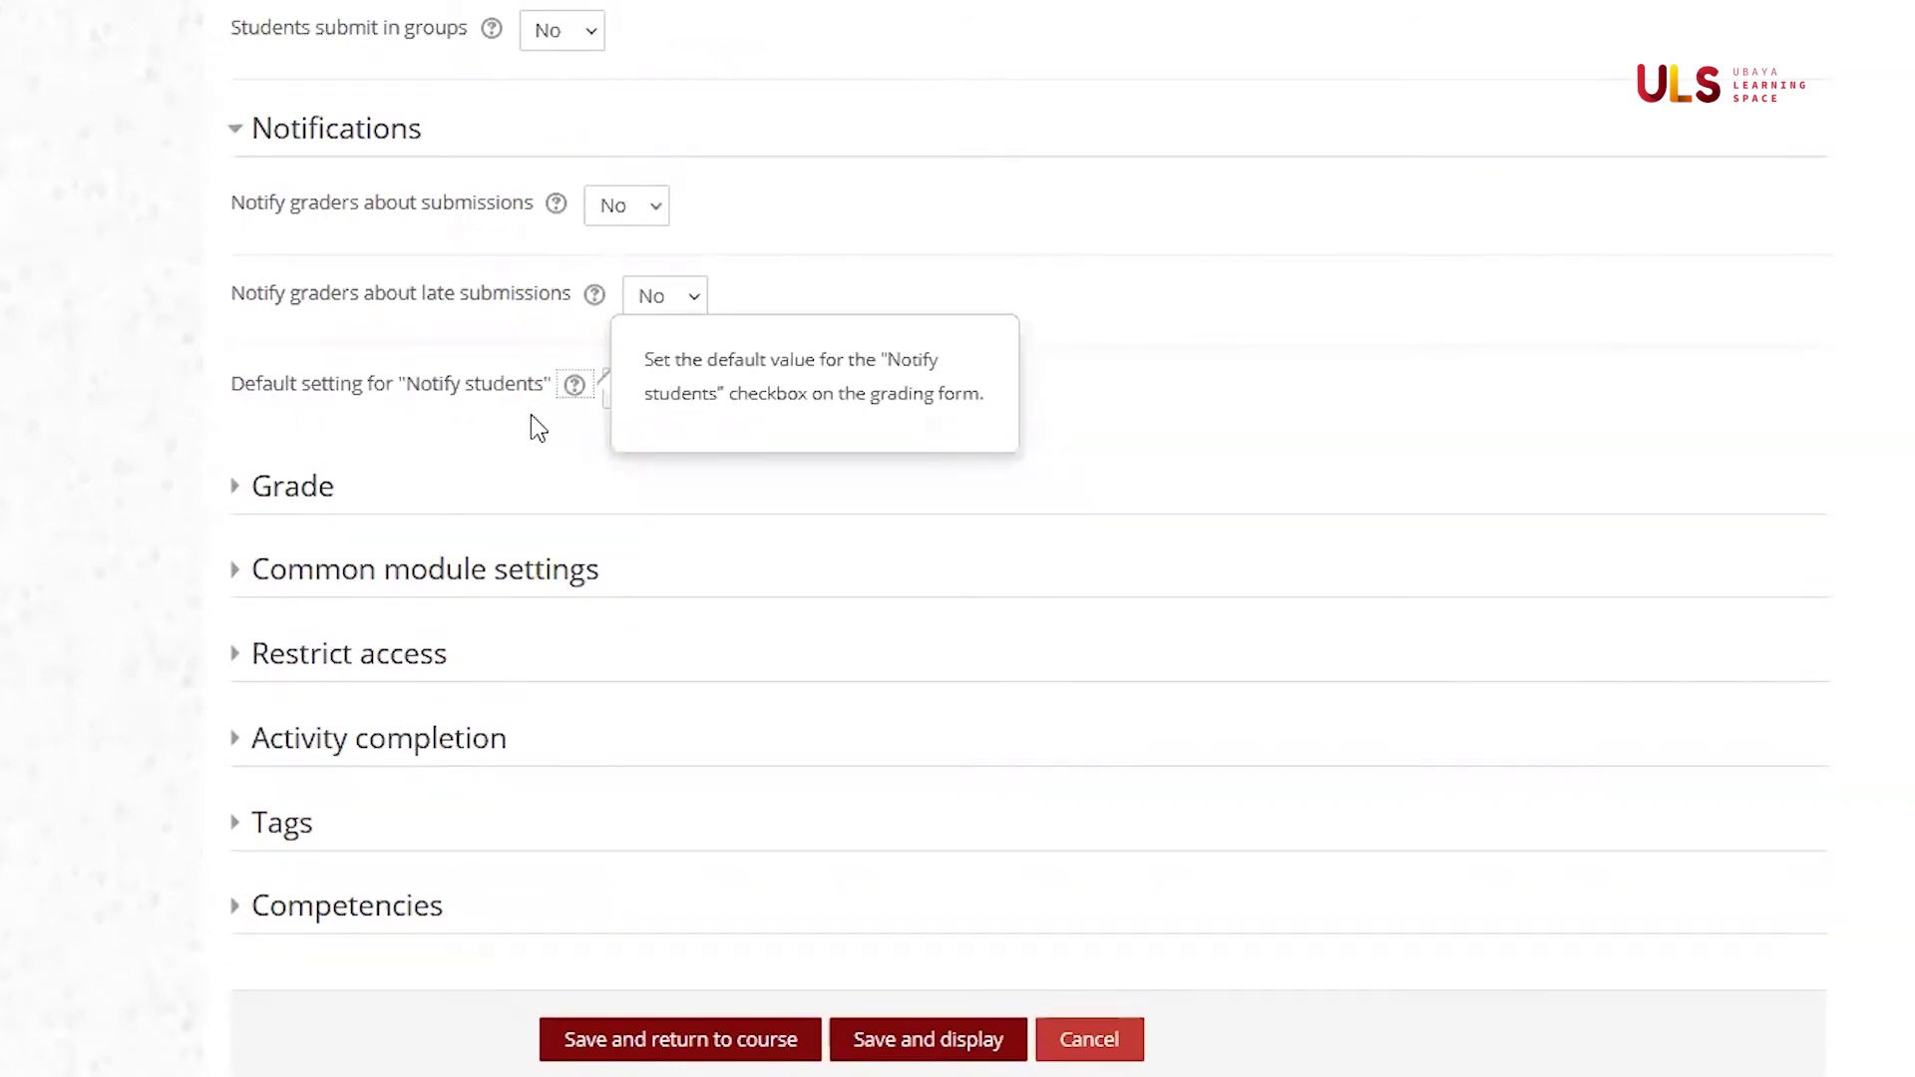
pyautogui.click(534, 422)
# Expand Grade, read the grading type help and review the type options, keeping Point with a maximum grade of 100
pyautogui.click(294, 493)
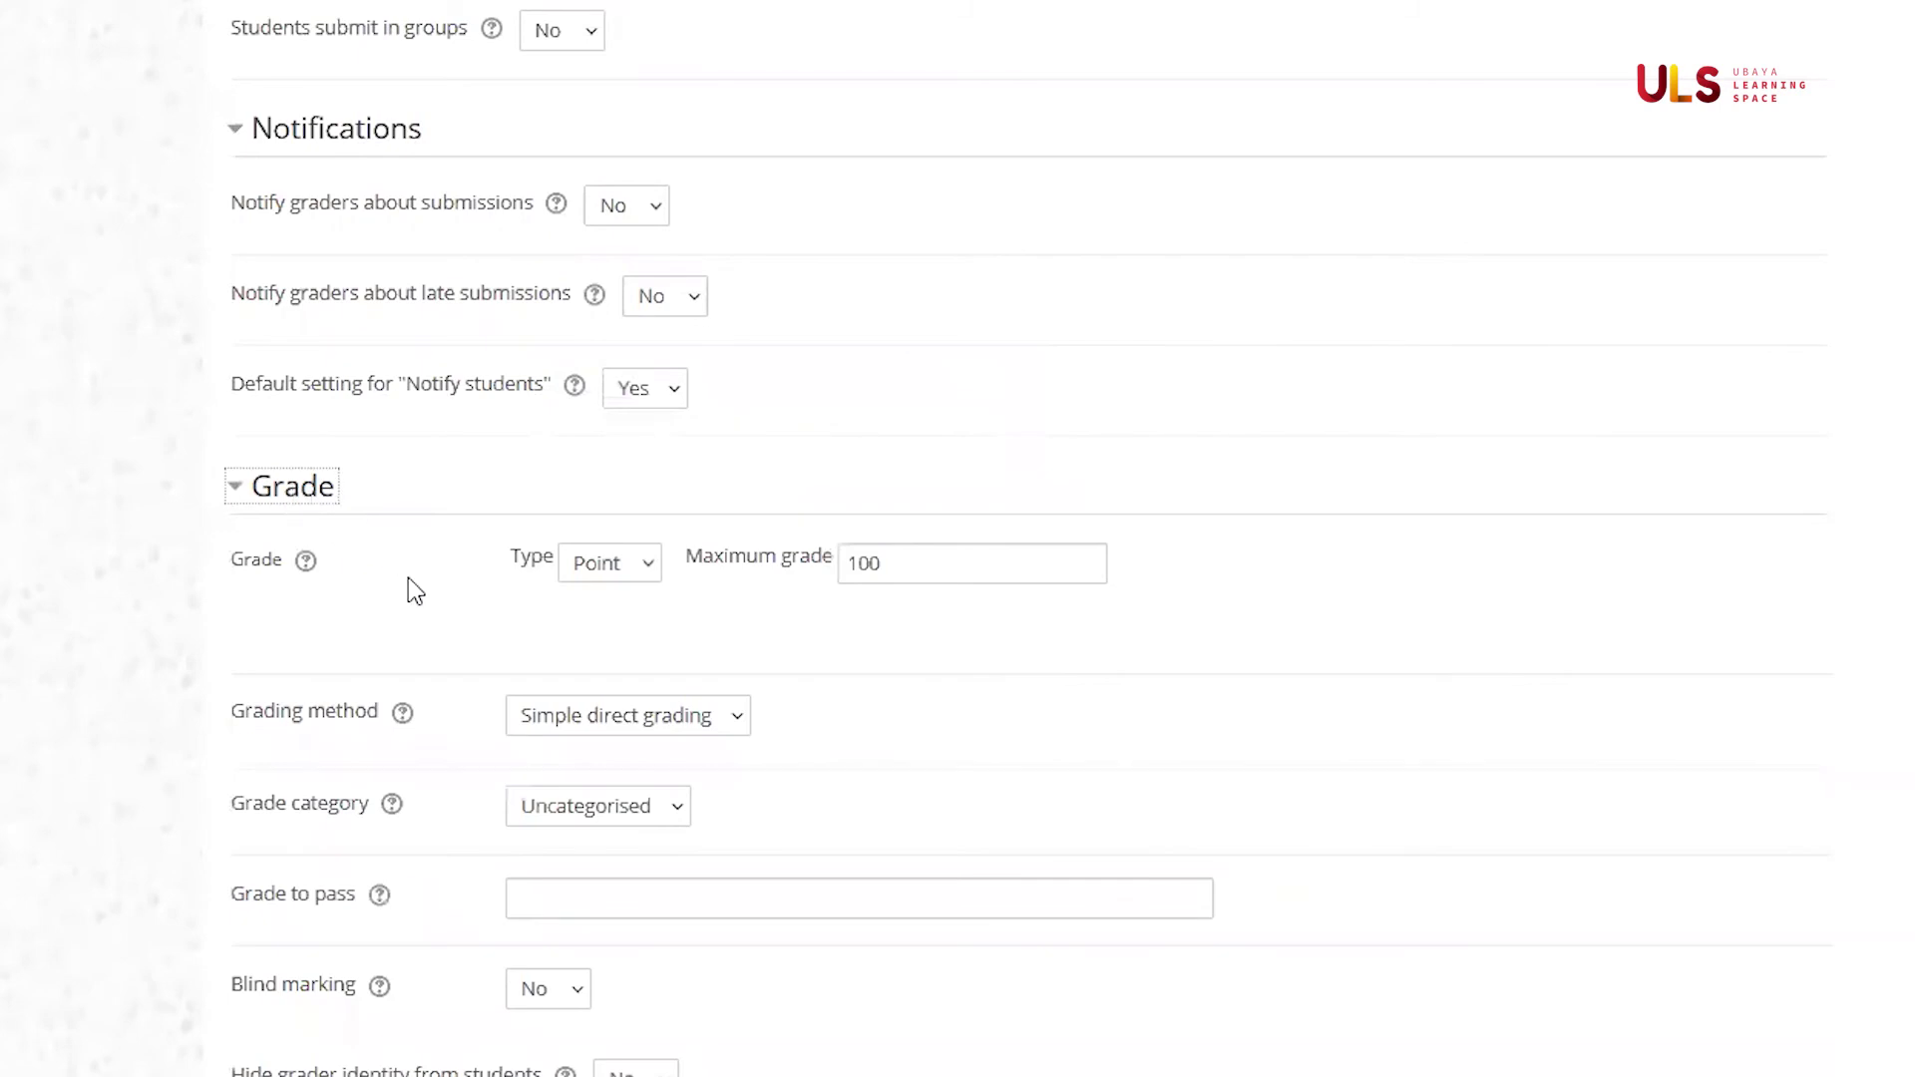
pyautogui.scroll(-4, 409, 578)
pyautogui.click(310, 154)
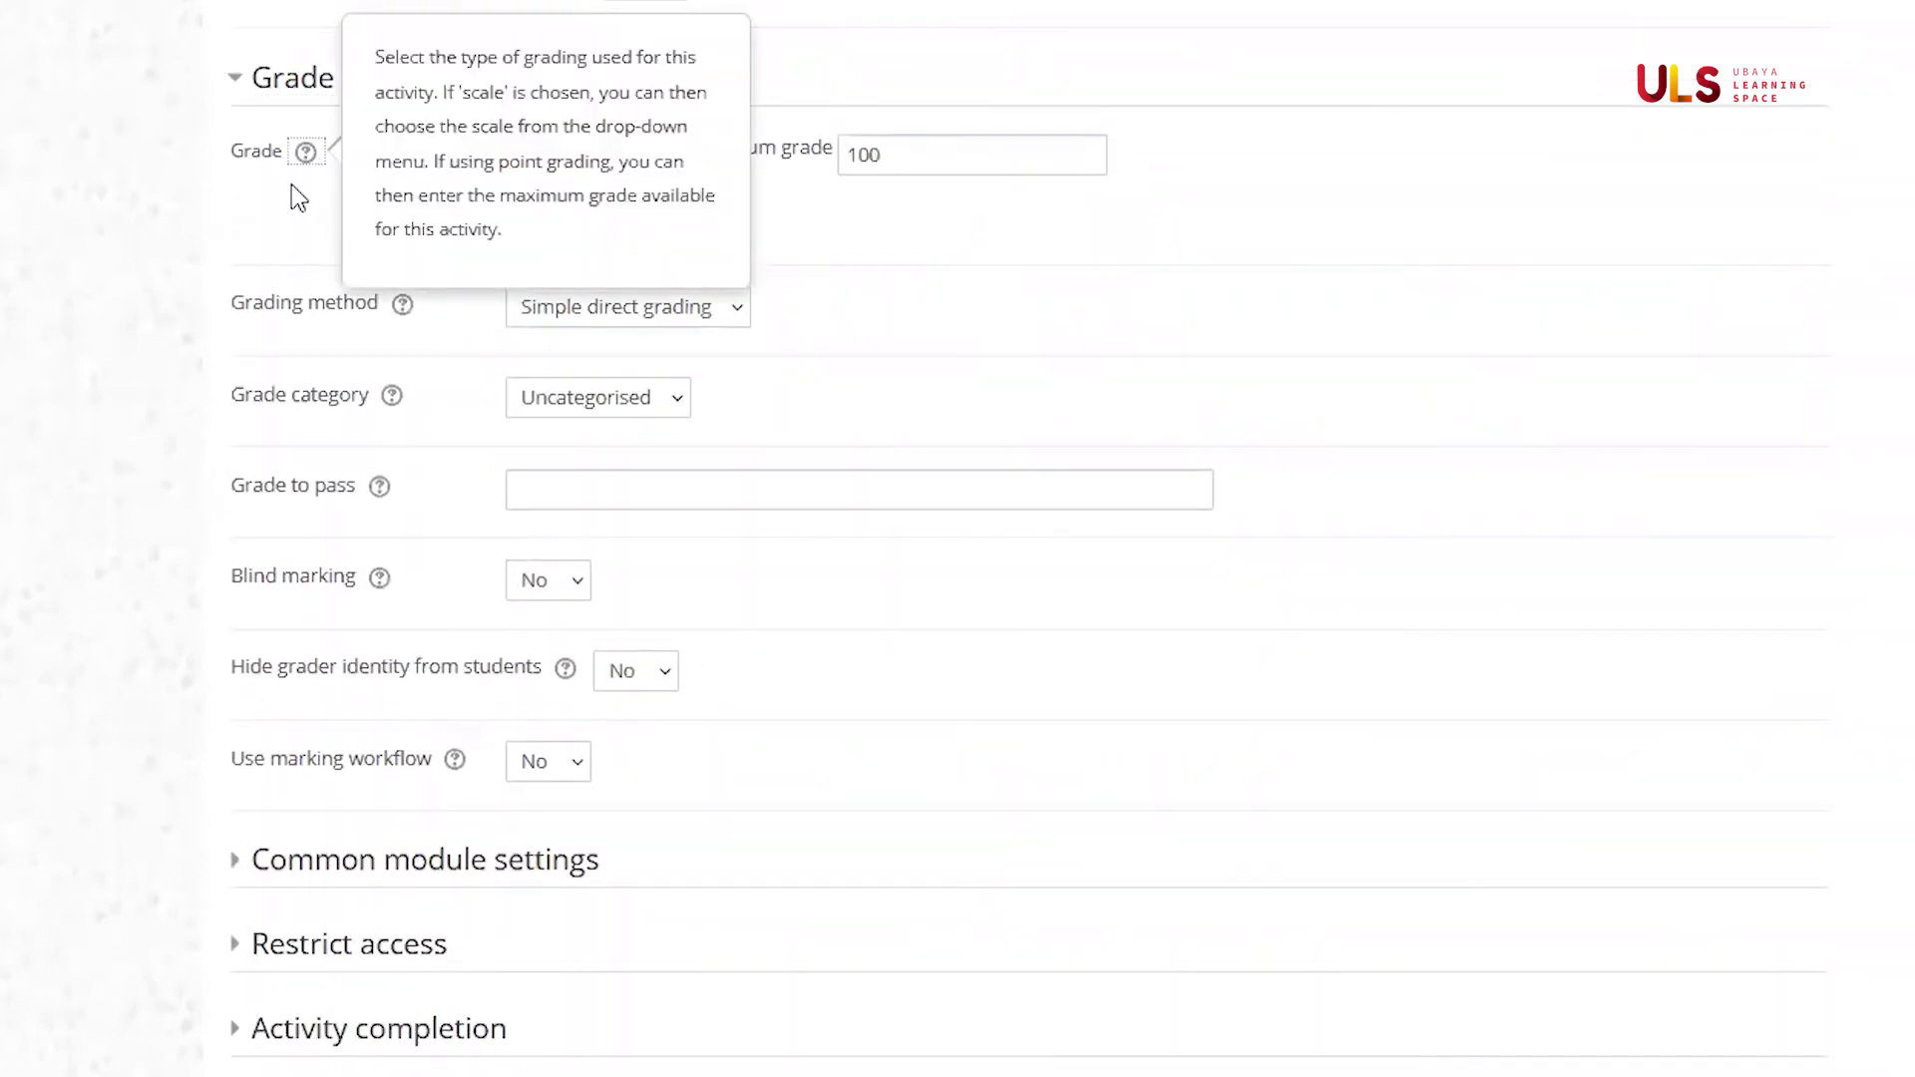
pyautogui.click(298, 198)
pyautogui.click(608, 160)
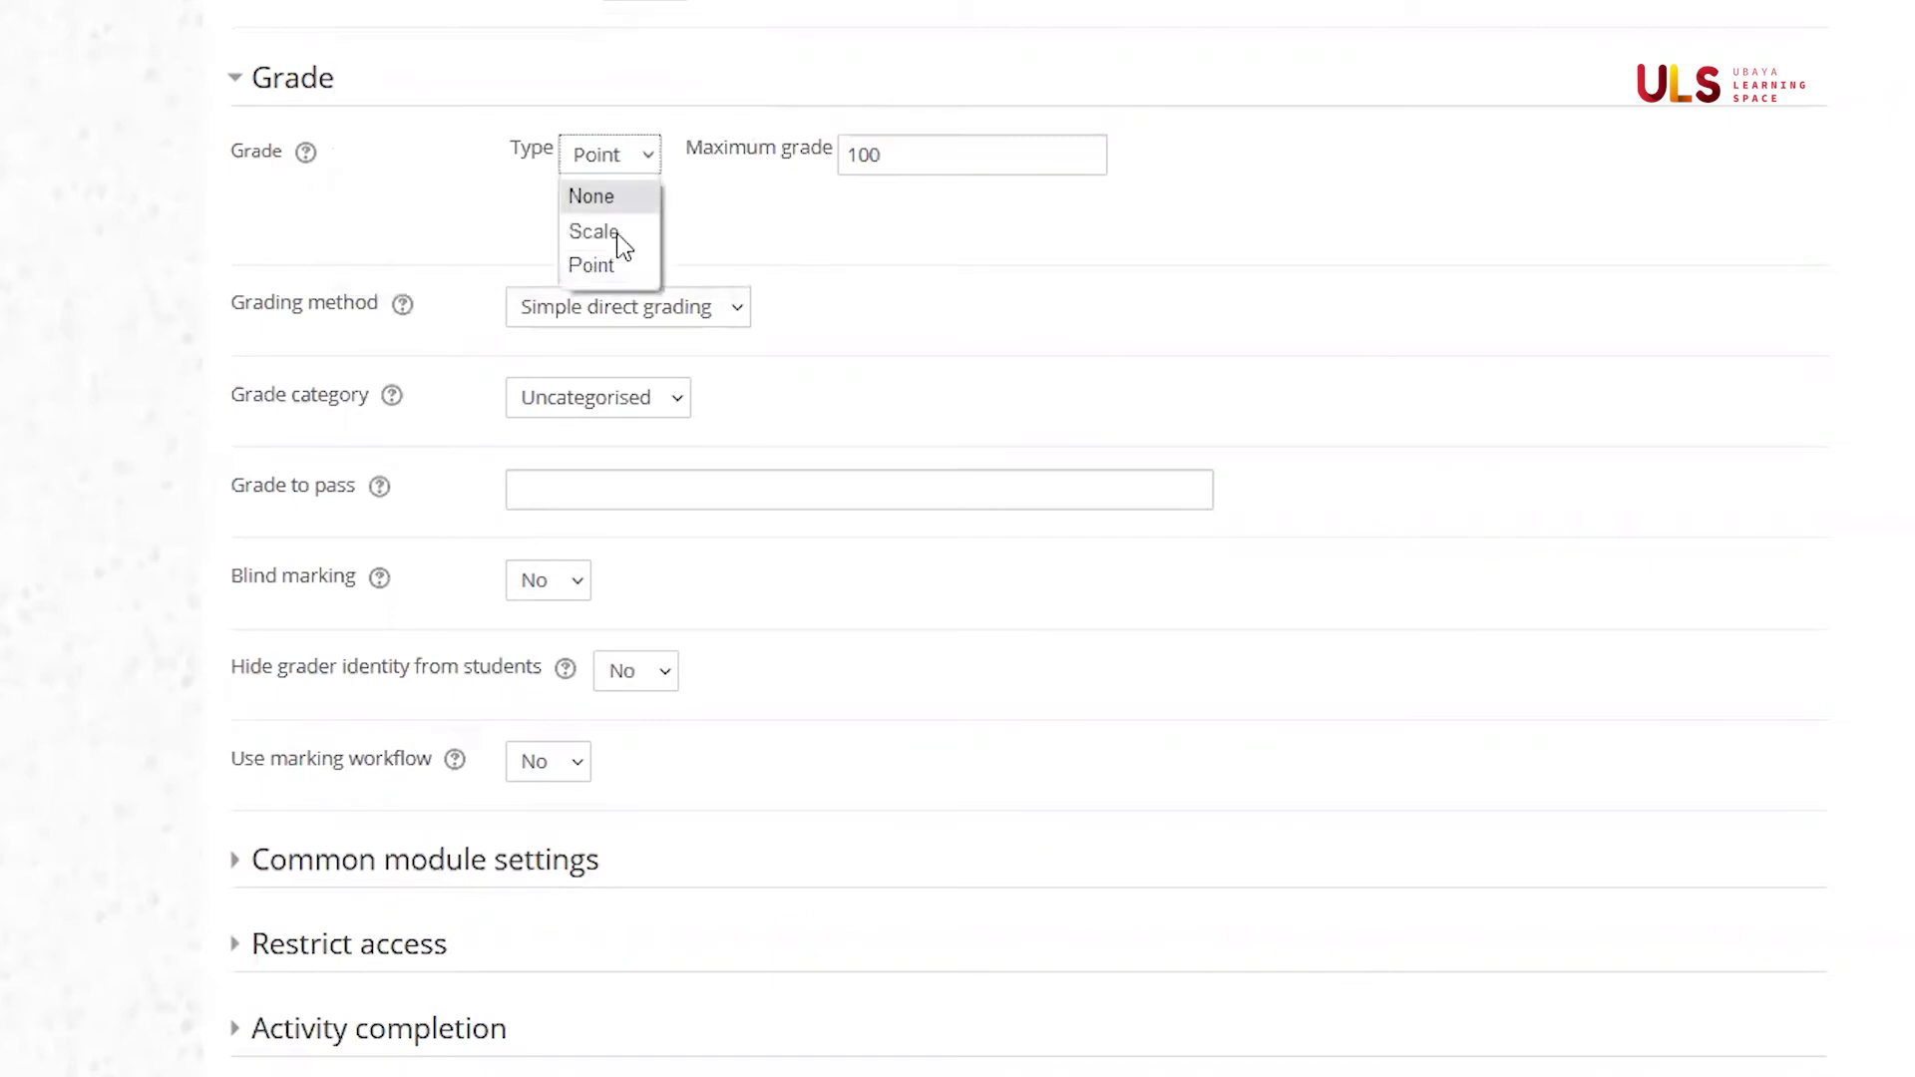
pyautogui.click(733, 214)
pyautogui.press('Tab')
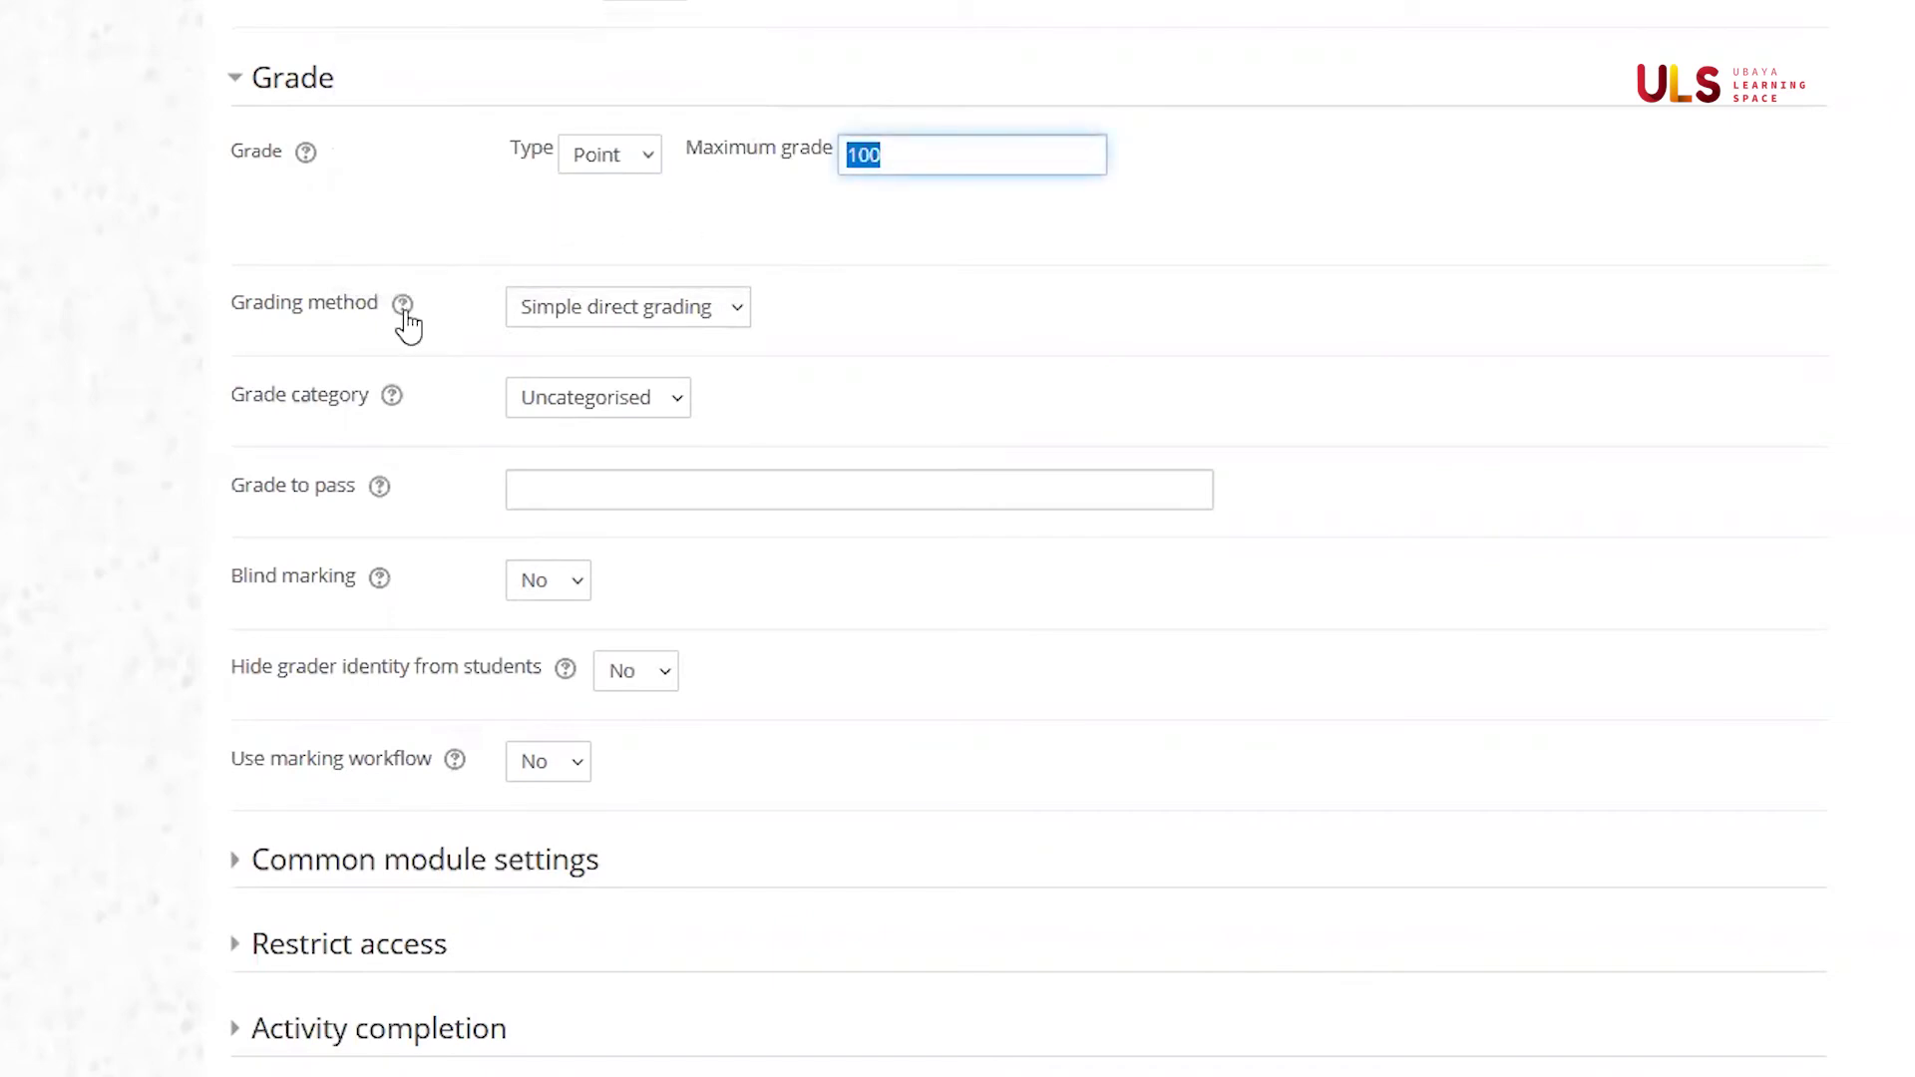
# Read the help note for the Grading method setting
pyautogui.click(403, 305)
pyautogui.click(368, 368)
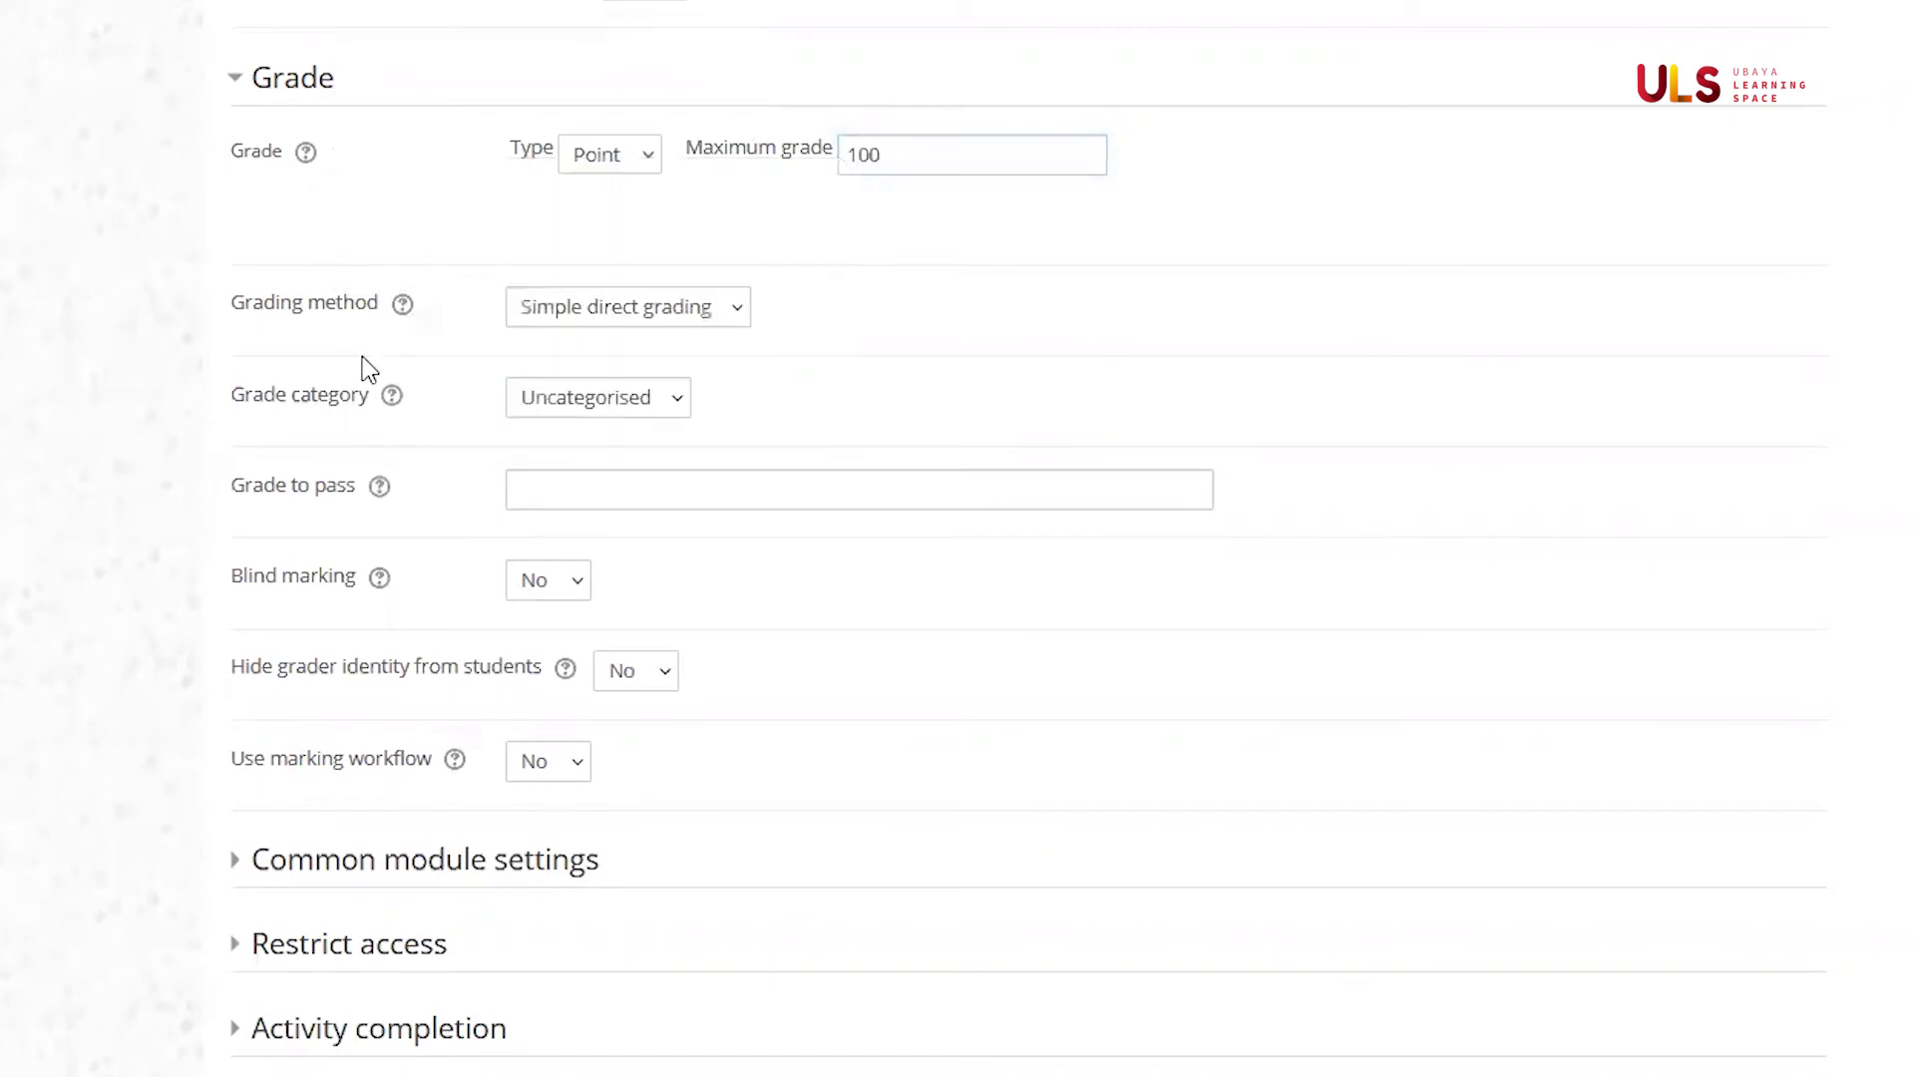
# Read the help notes for Grade category and Grade to pass, and set the grade to pass to 70
pyautogui.click(391, 396)
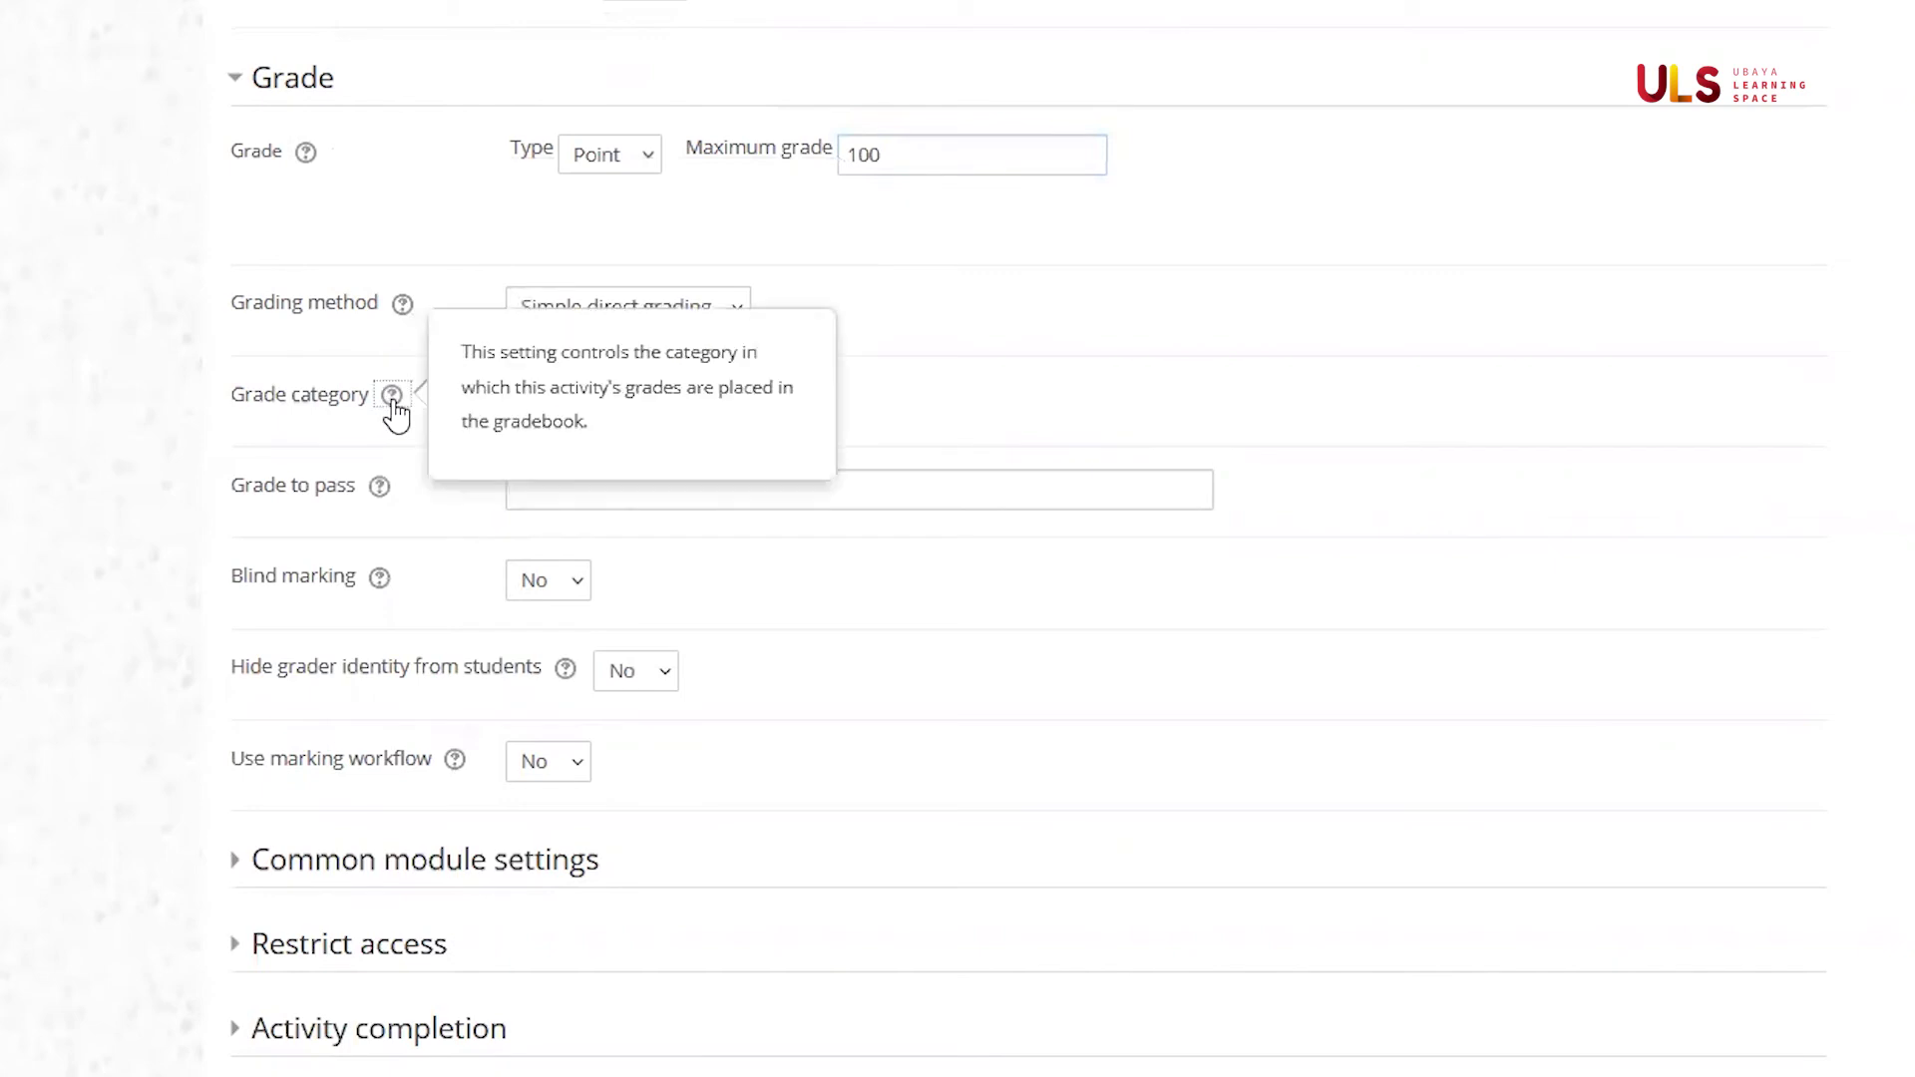
pyautogui.click(352, 442)
pyautogui.click(379, 486)
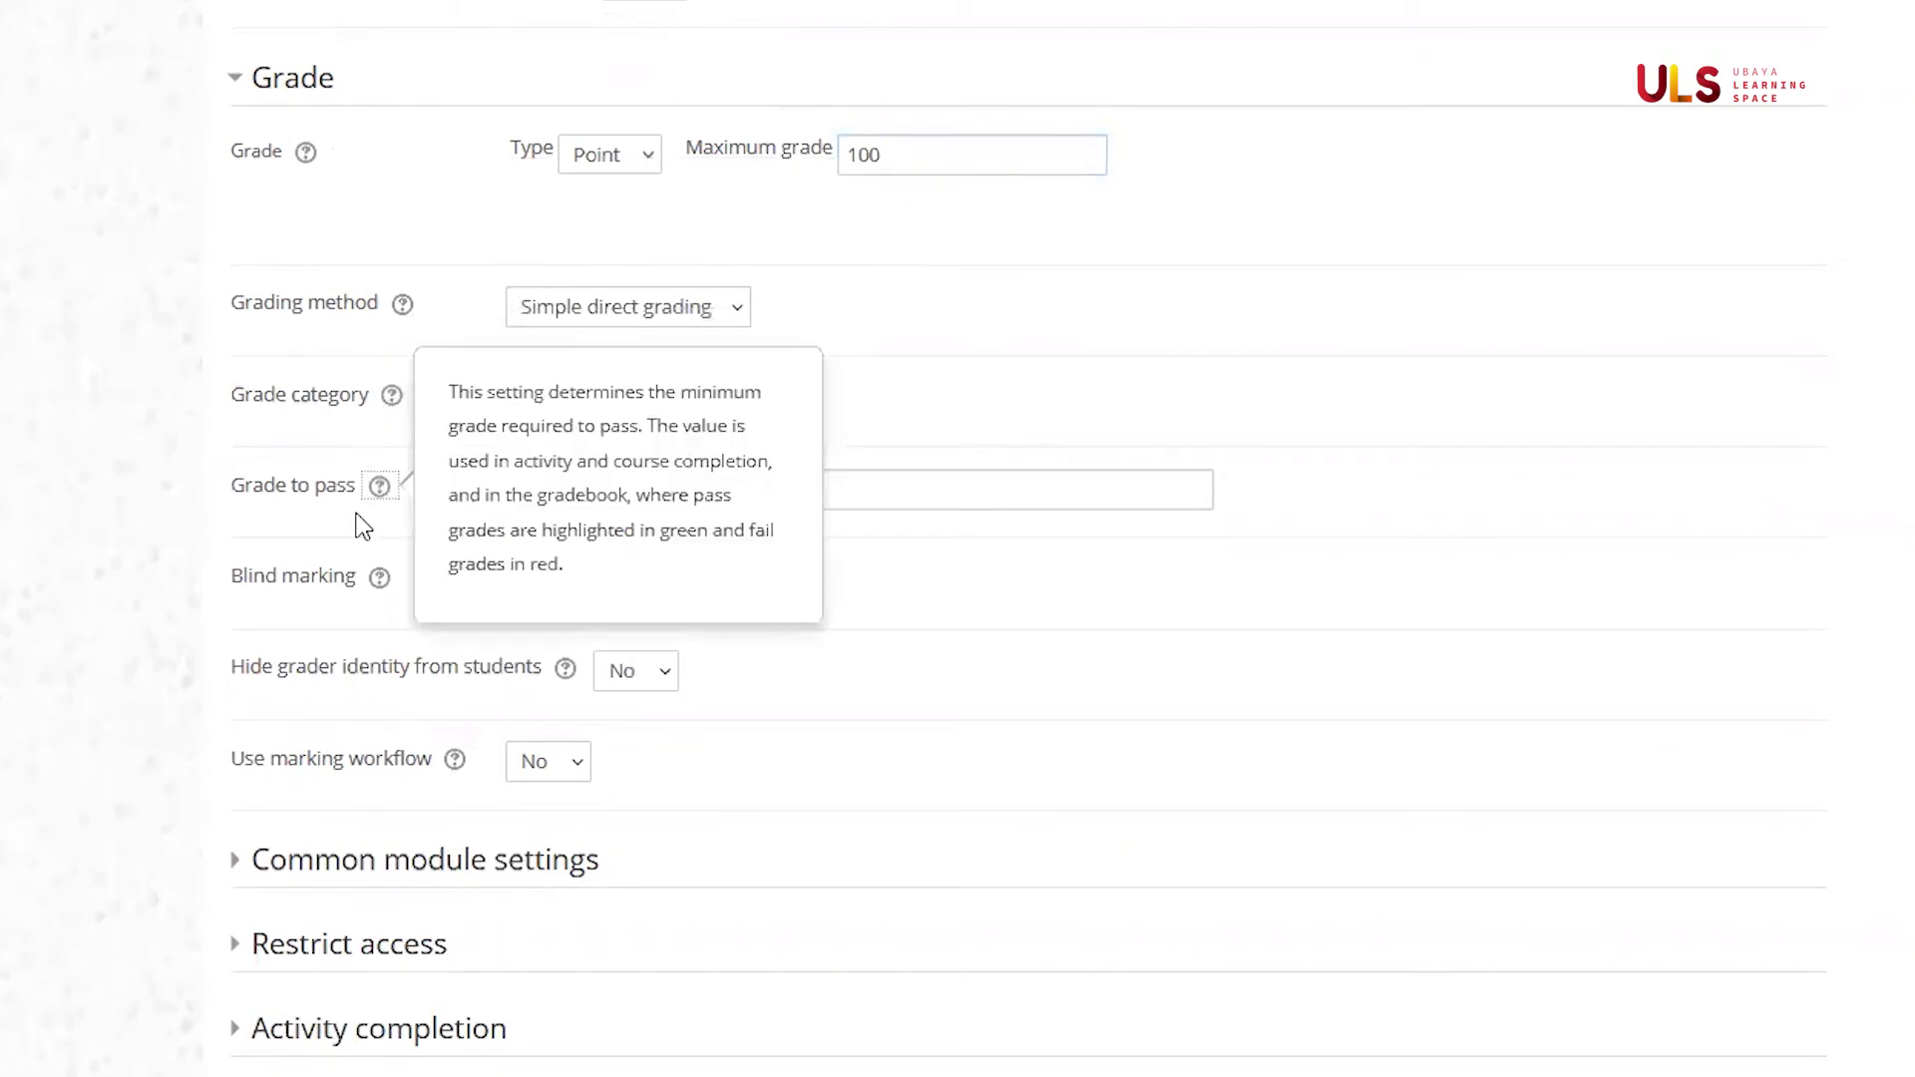
pyautogui.click(362, 526)
pyautogui.click(558, 486)
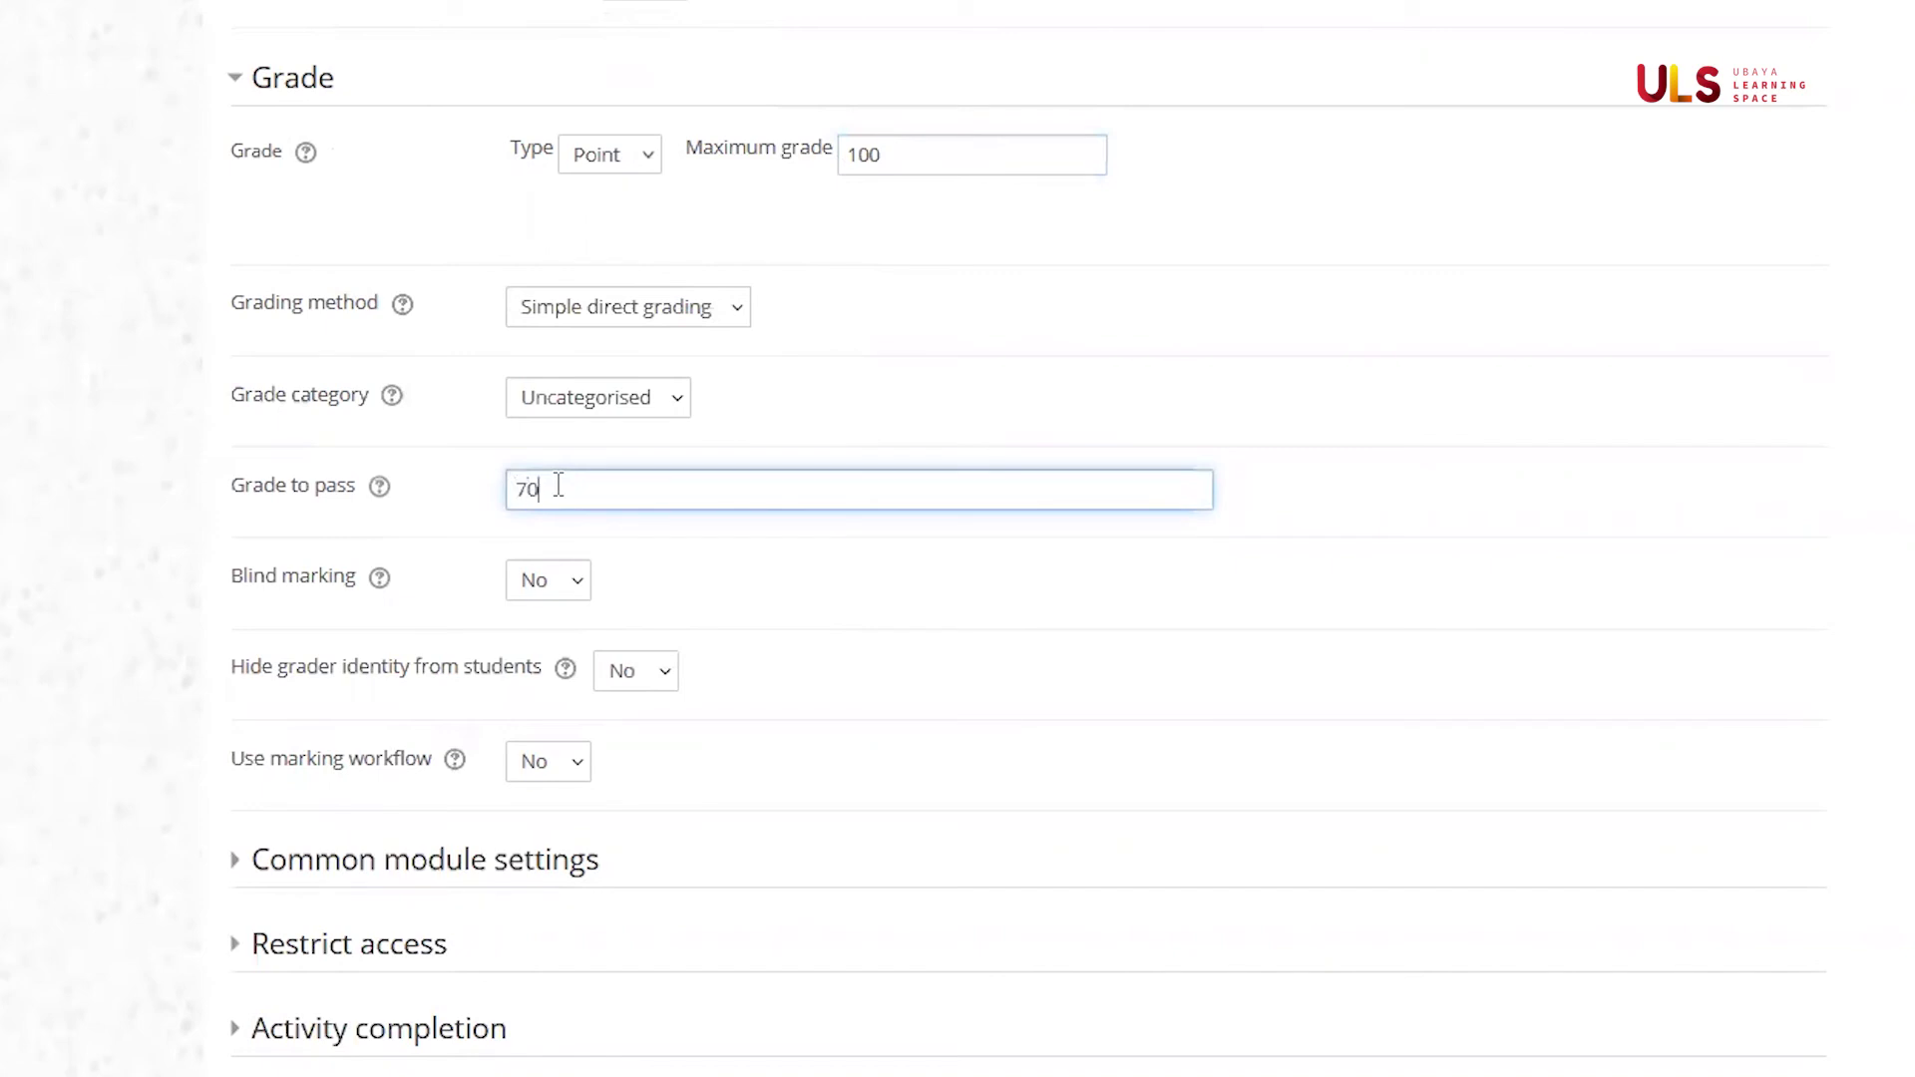
# Read the help notes for Blind marking, Hide grader identity from students and Use marking workflow
pyautogui.click(379, 584)
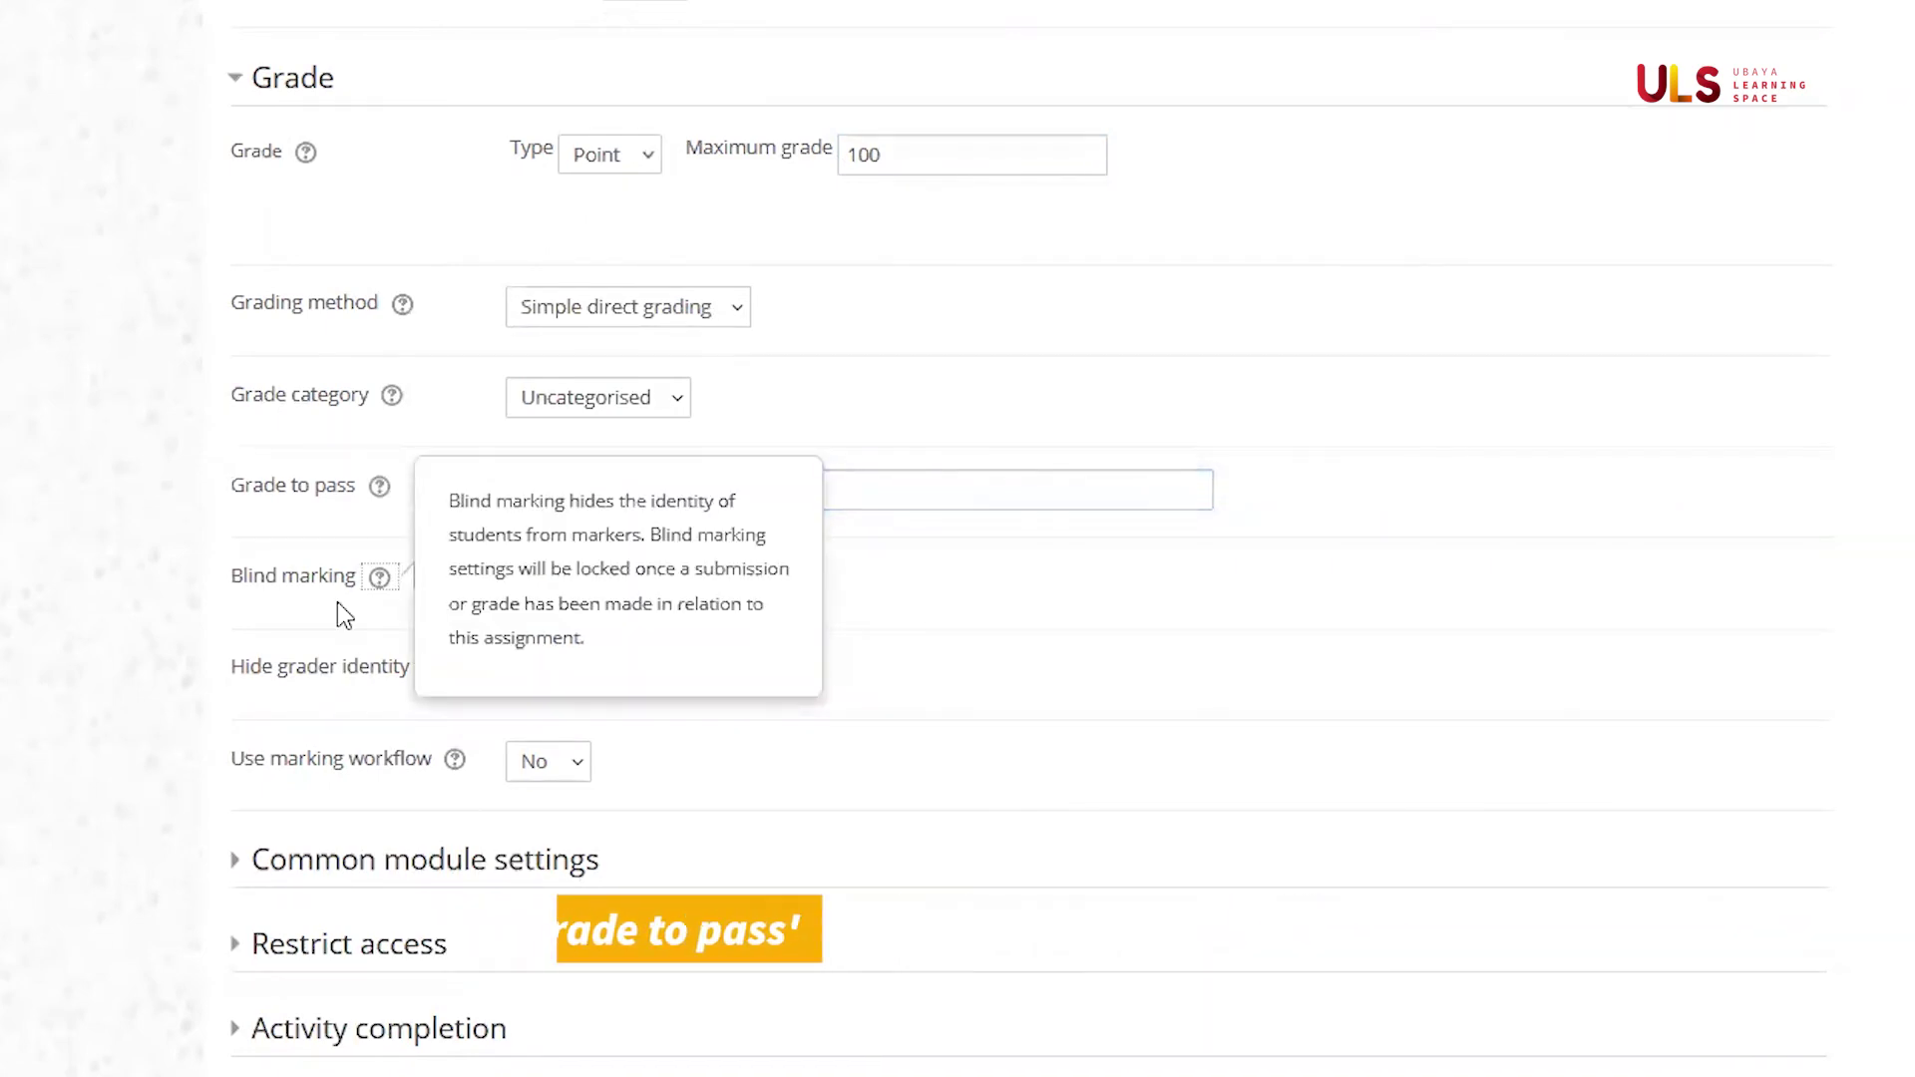
pyautogui.click(337, 601)
pyautogui.click(565, 670)
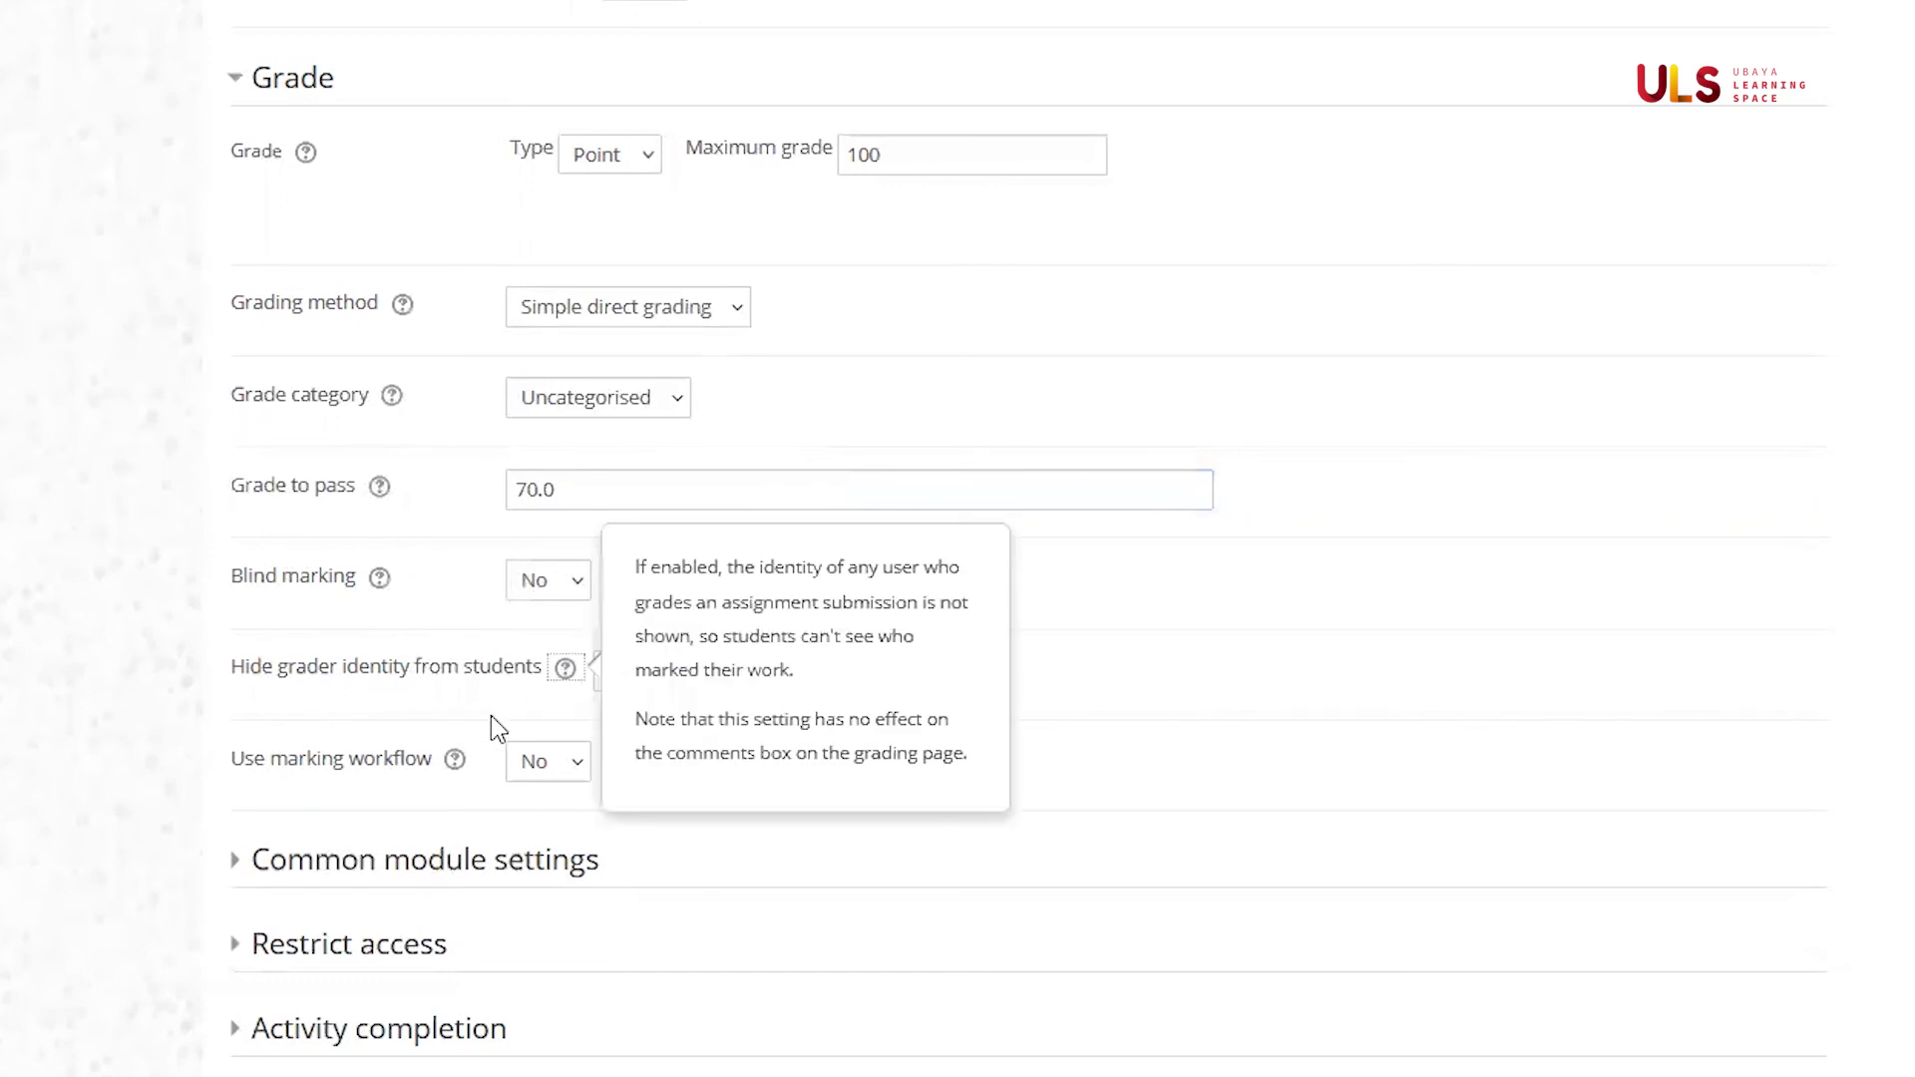
pyautogui.click(454, 758)
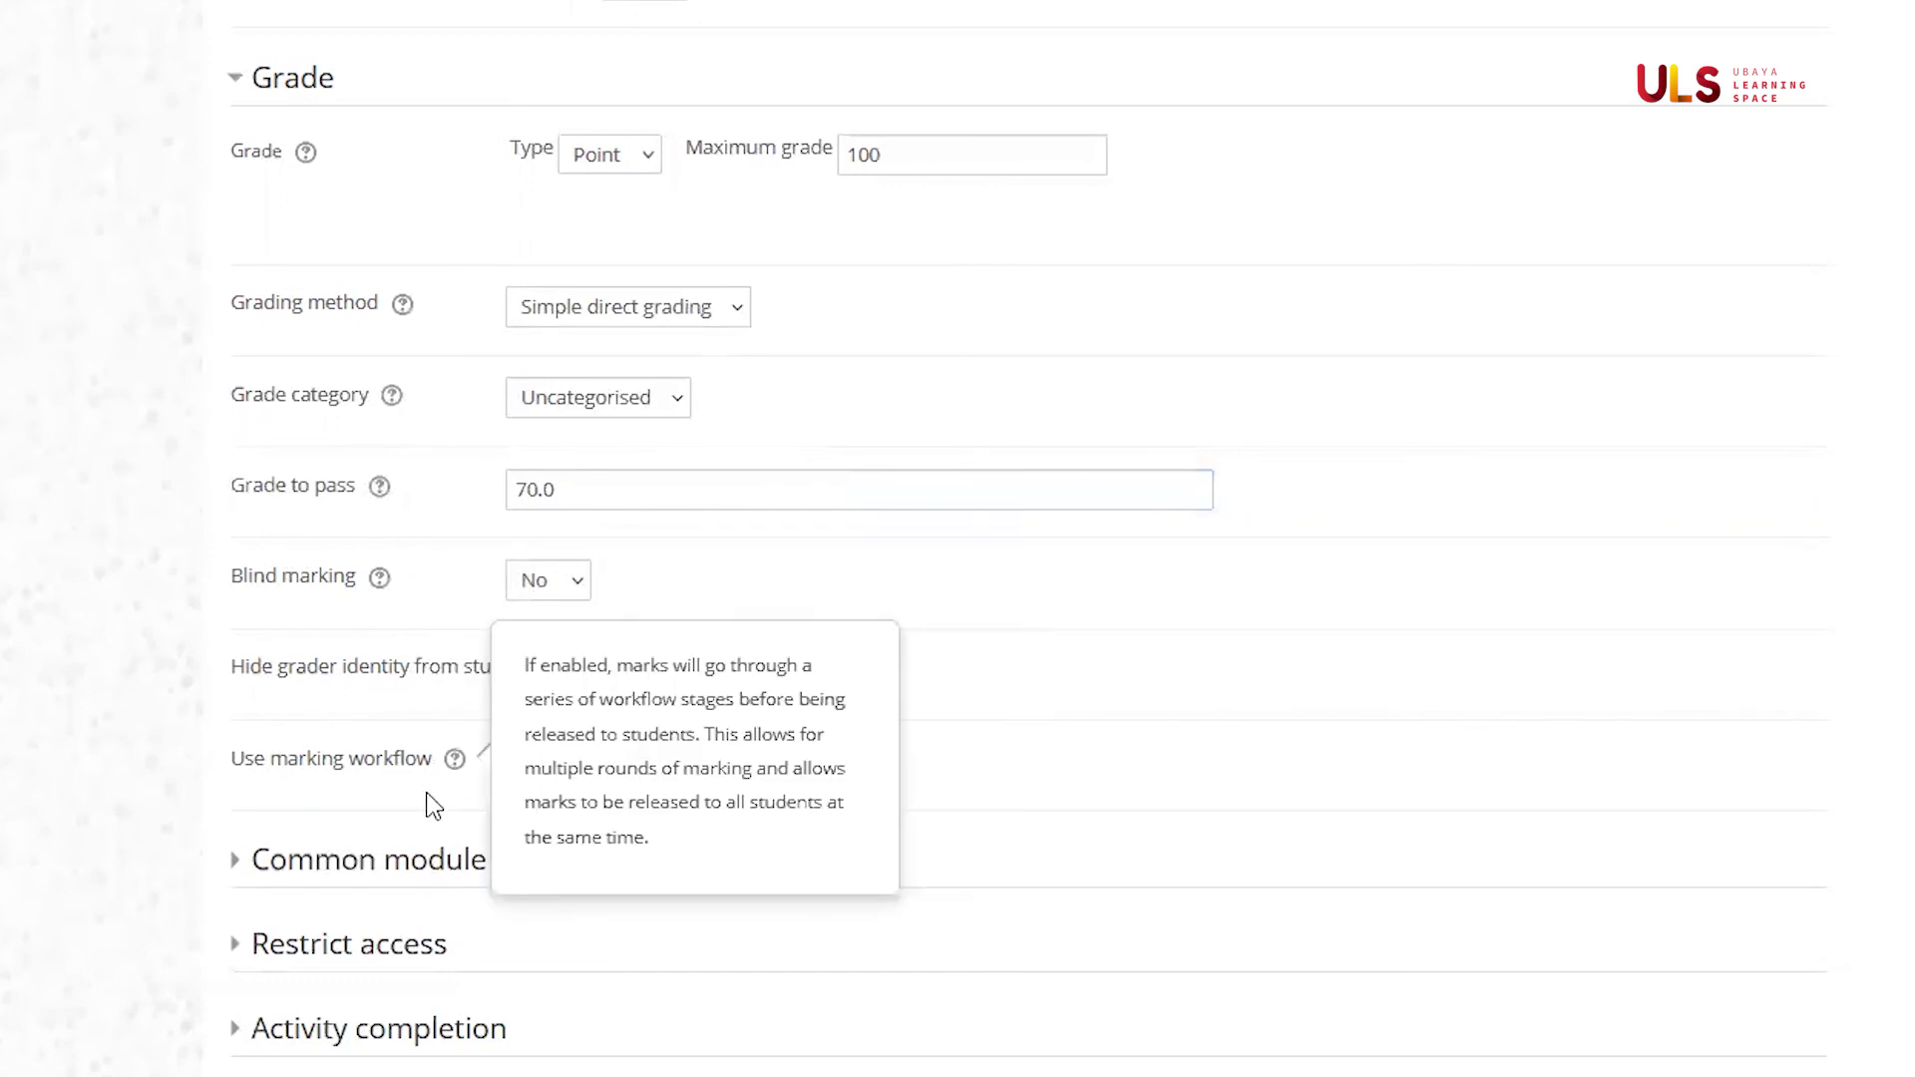
pyautogui.click(434, 806)
# Save the assignment and display its page
pyautogui.scroll(-3, 434, 806)
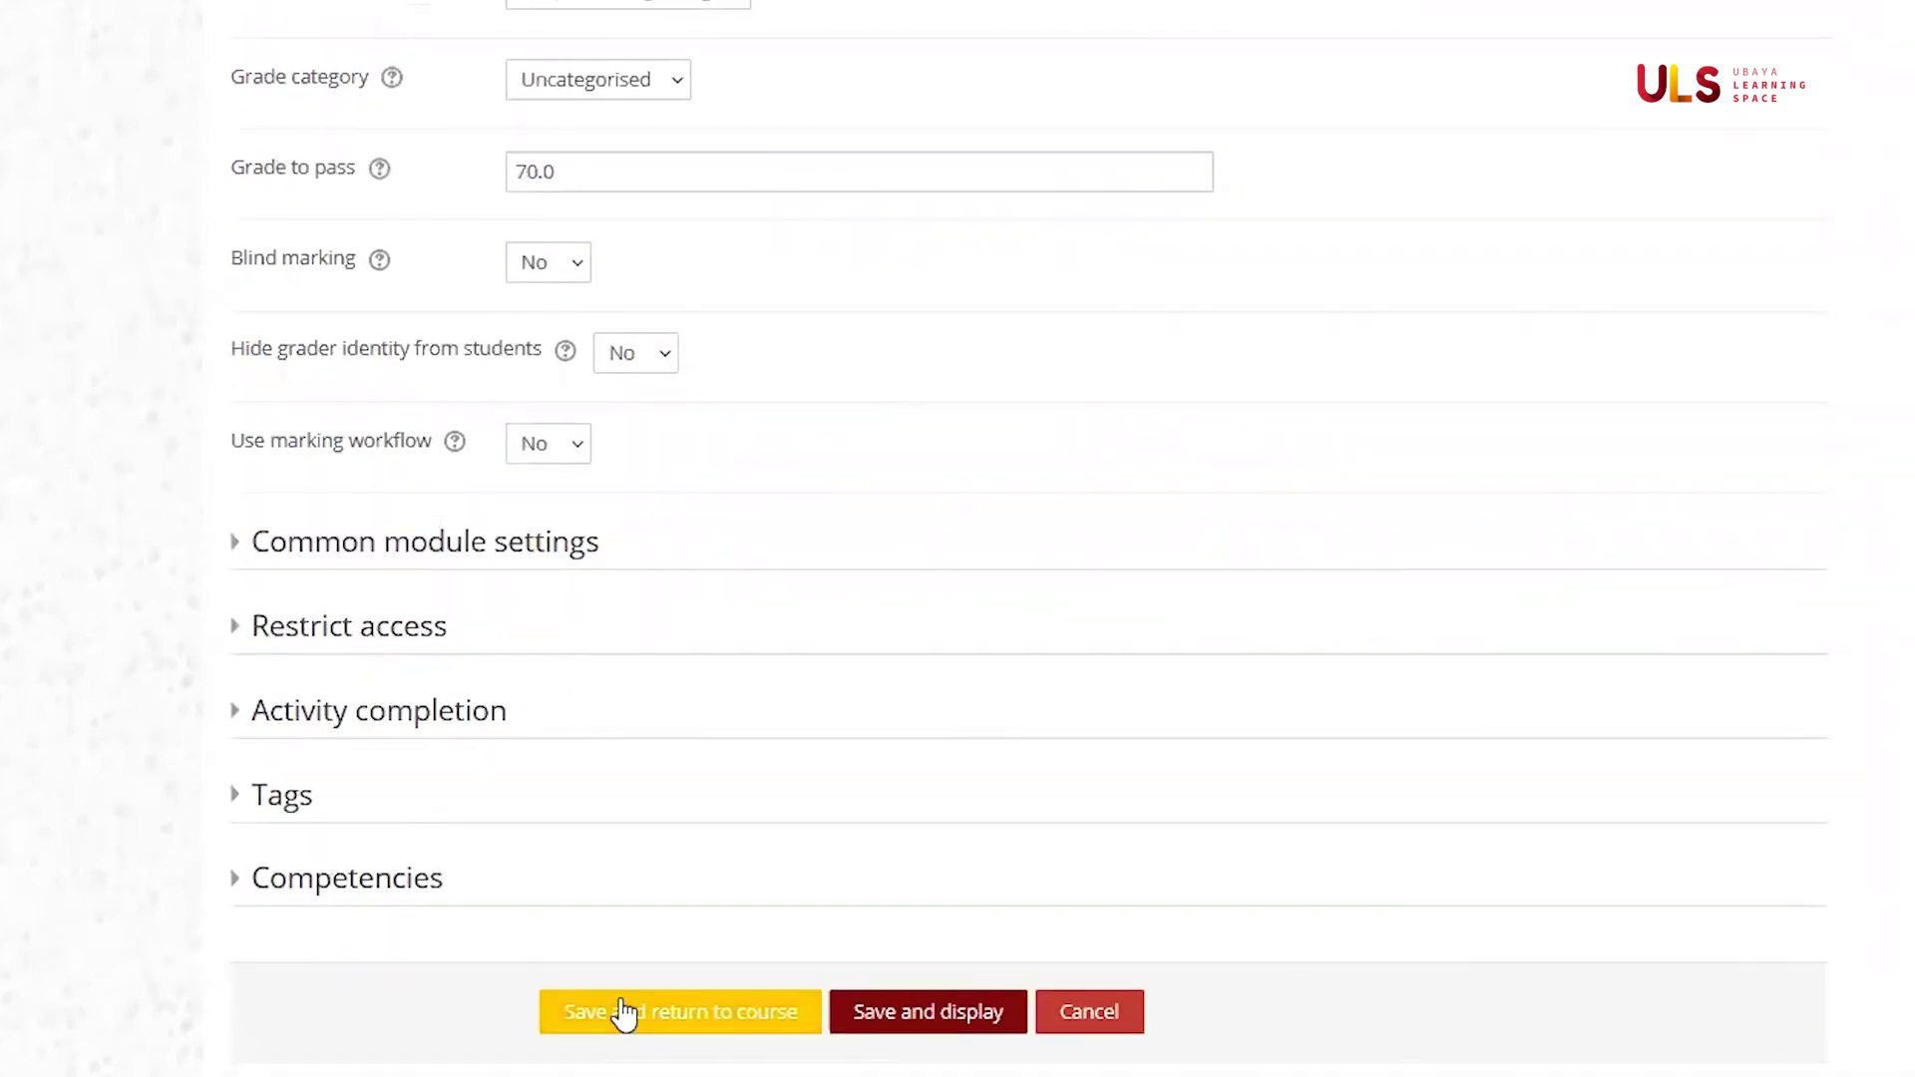
pyautogui.click(897, 1023)
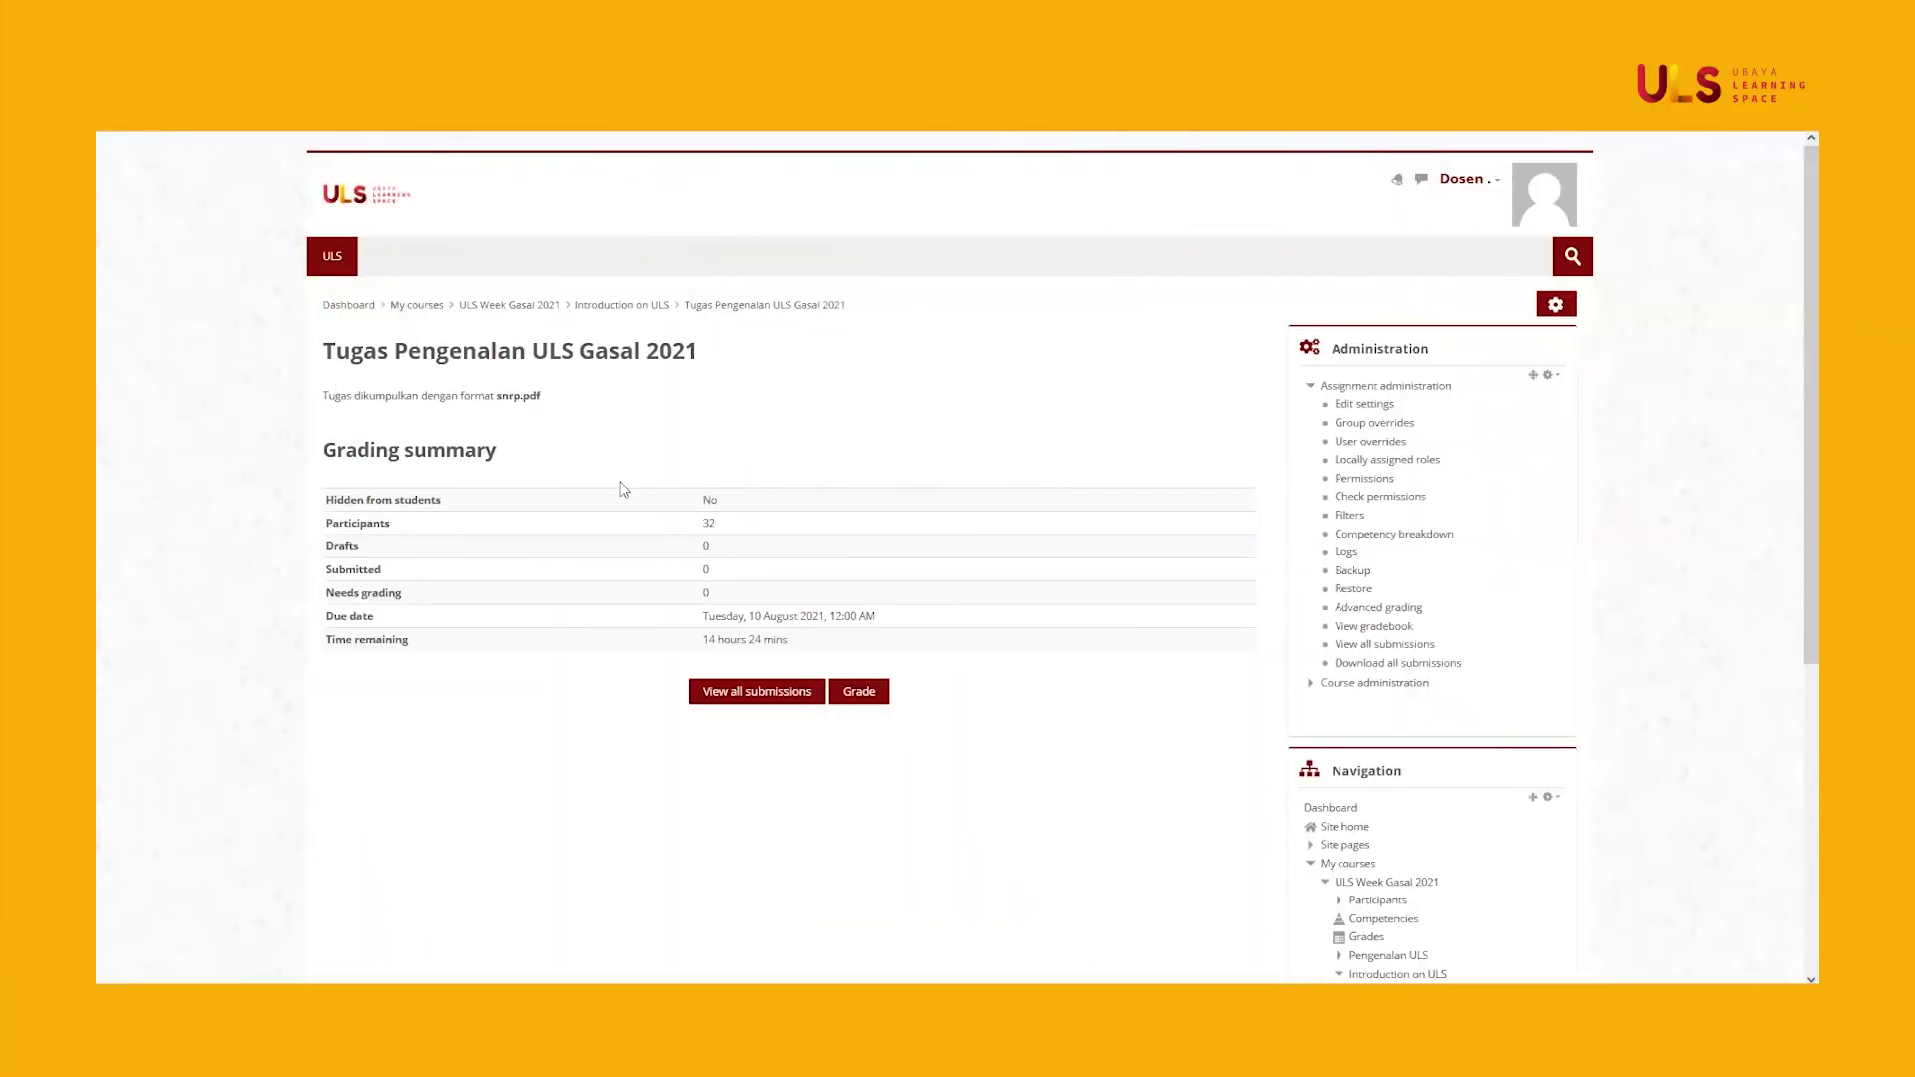
# Open all submissions of the assignment, review the participant grading table and its options, and return to the assignment page
pyautogui.click(726, 698)
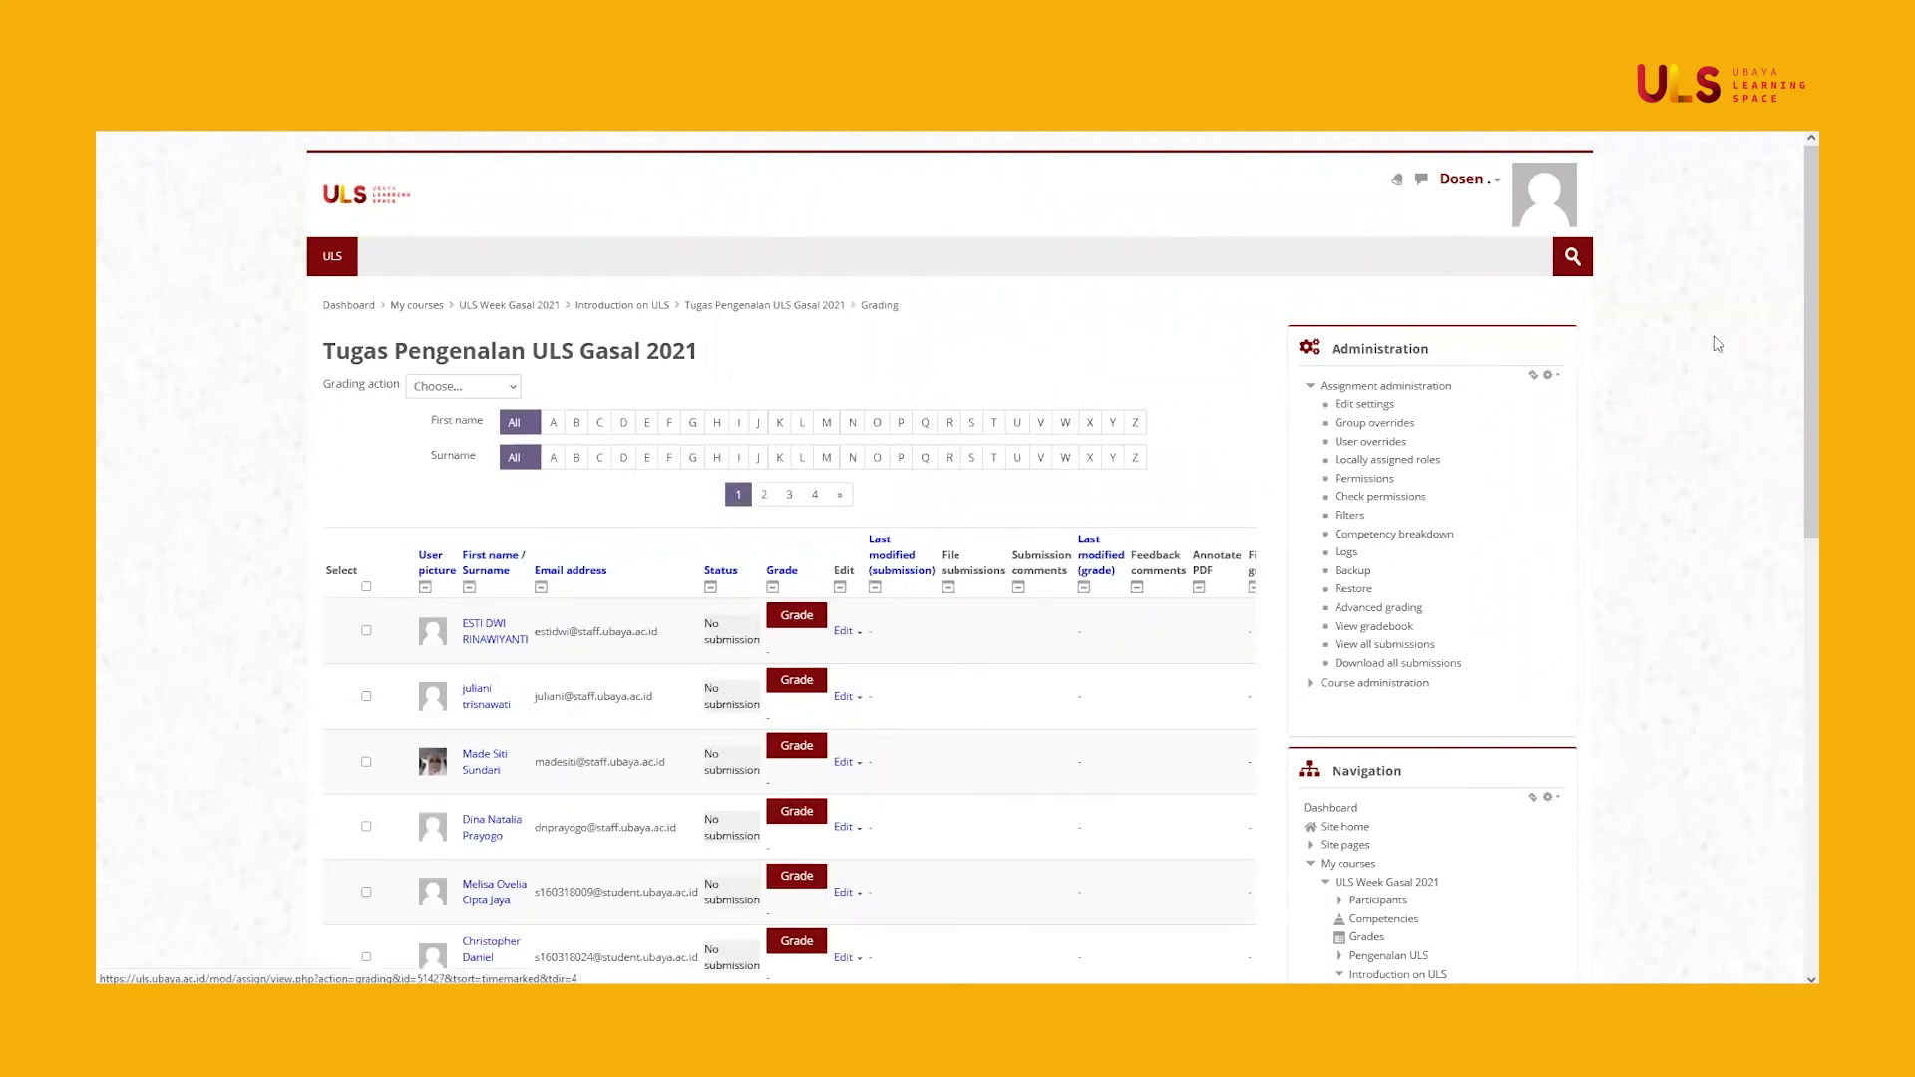
pyautogui.scroll(-5, 1791, 301)
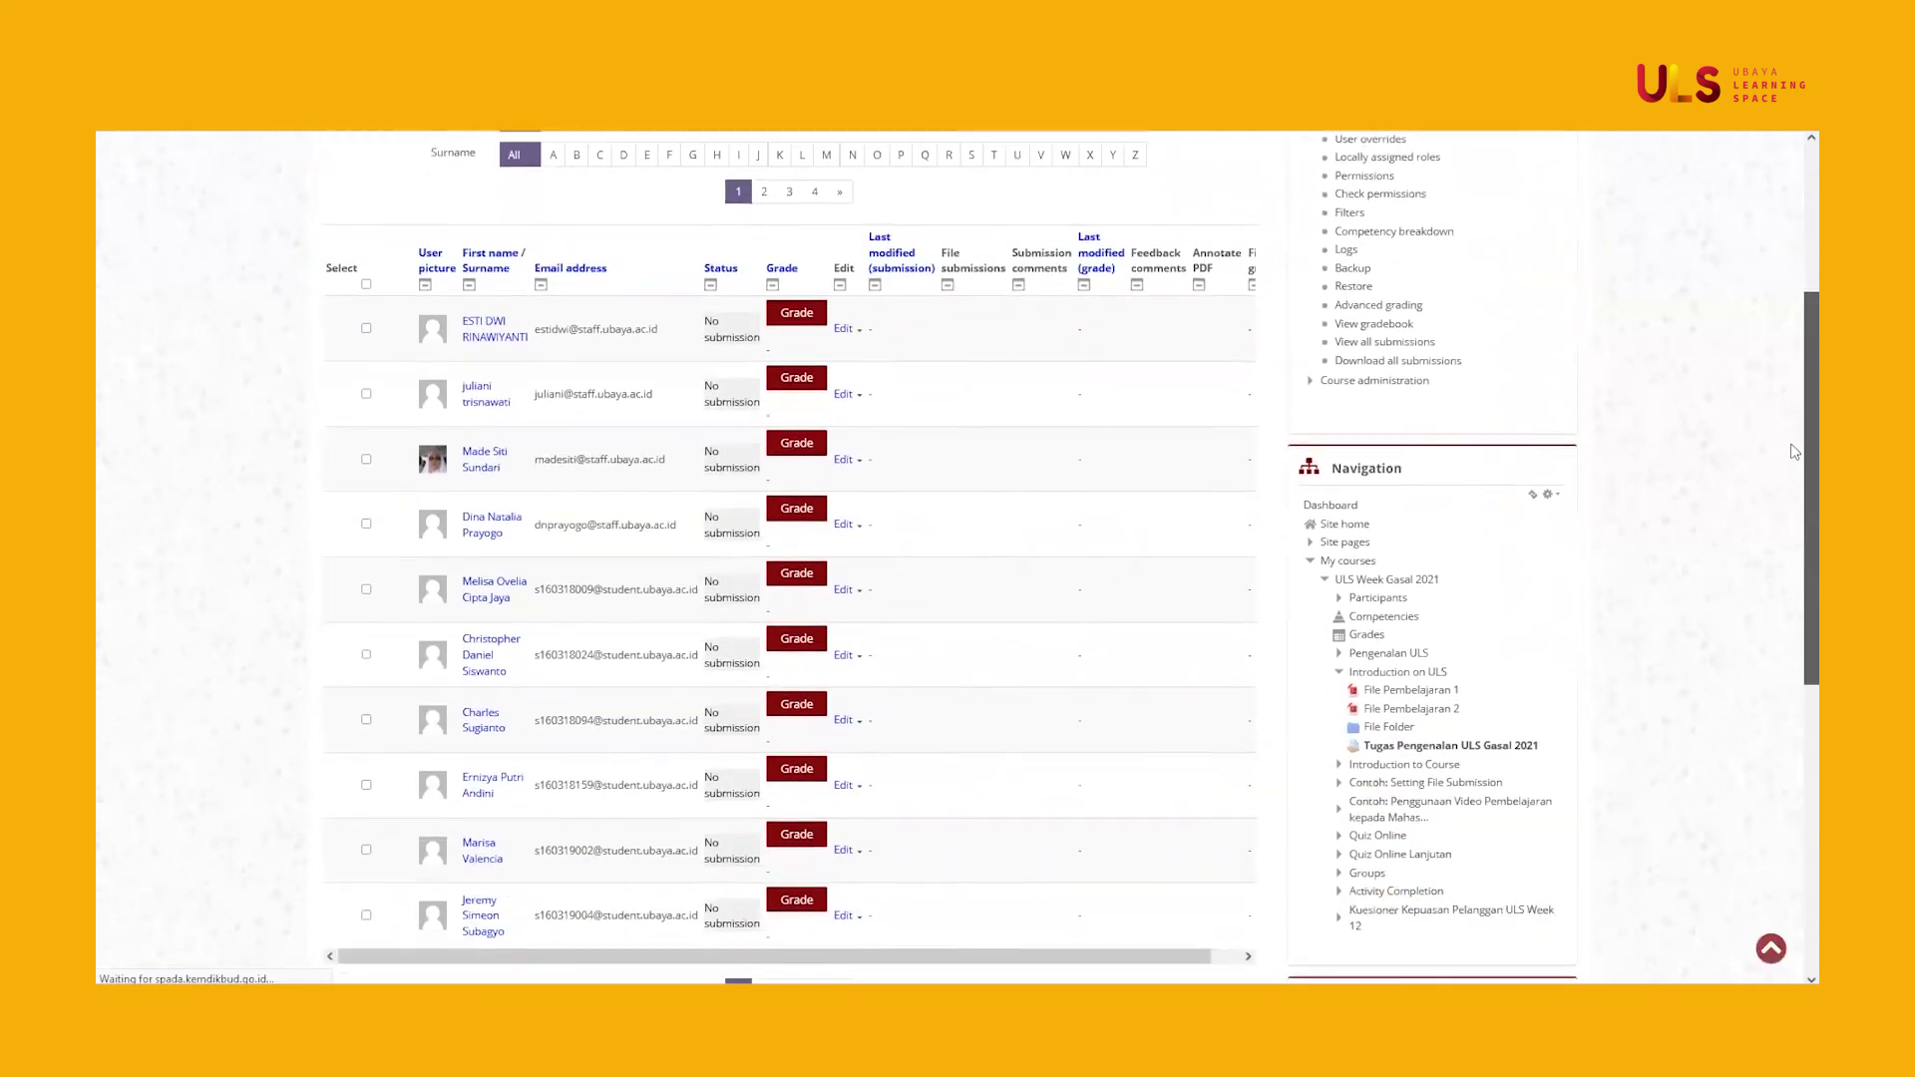
pyautogui.scroll(-3, 1792, 575)
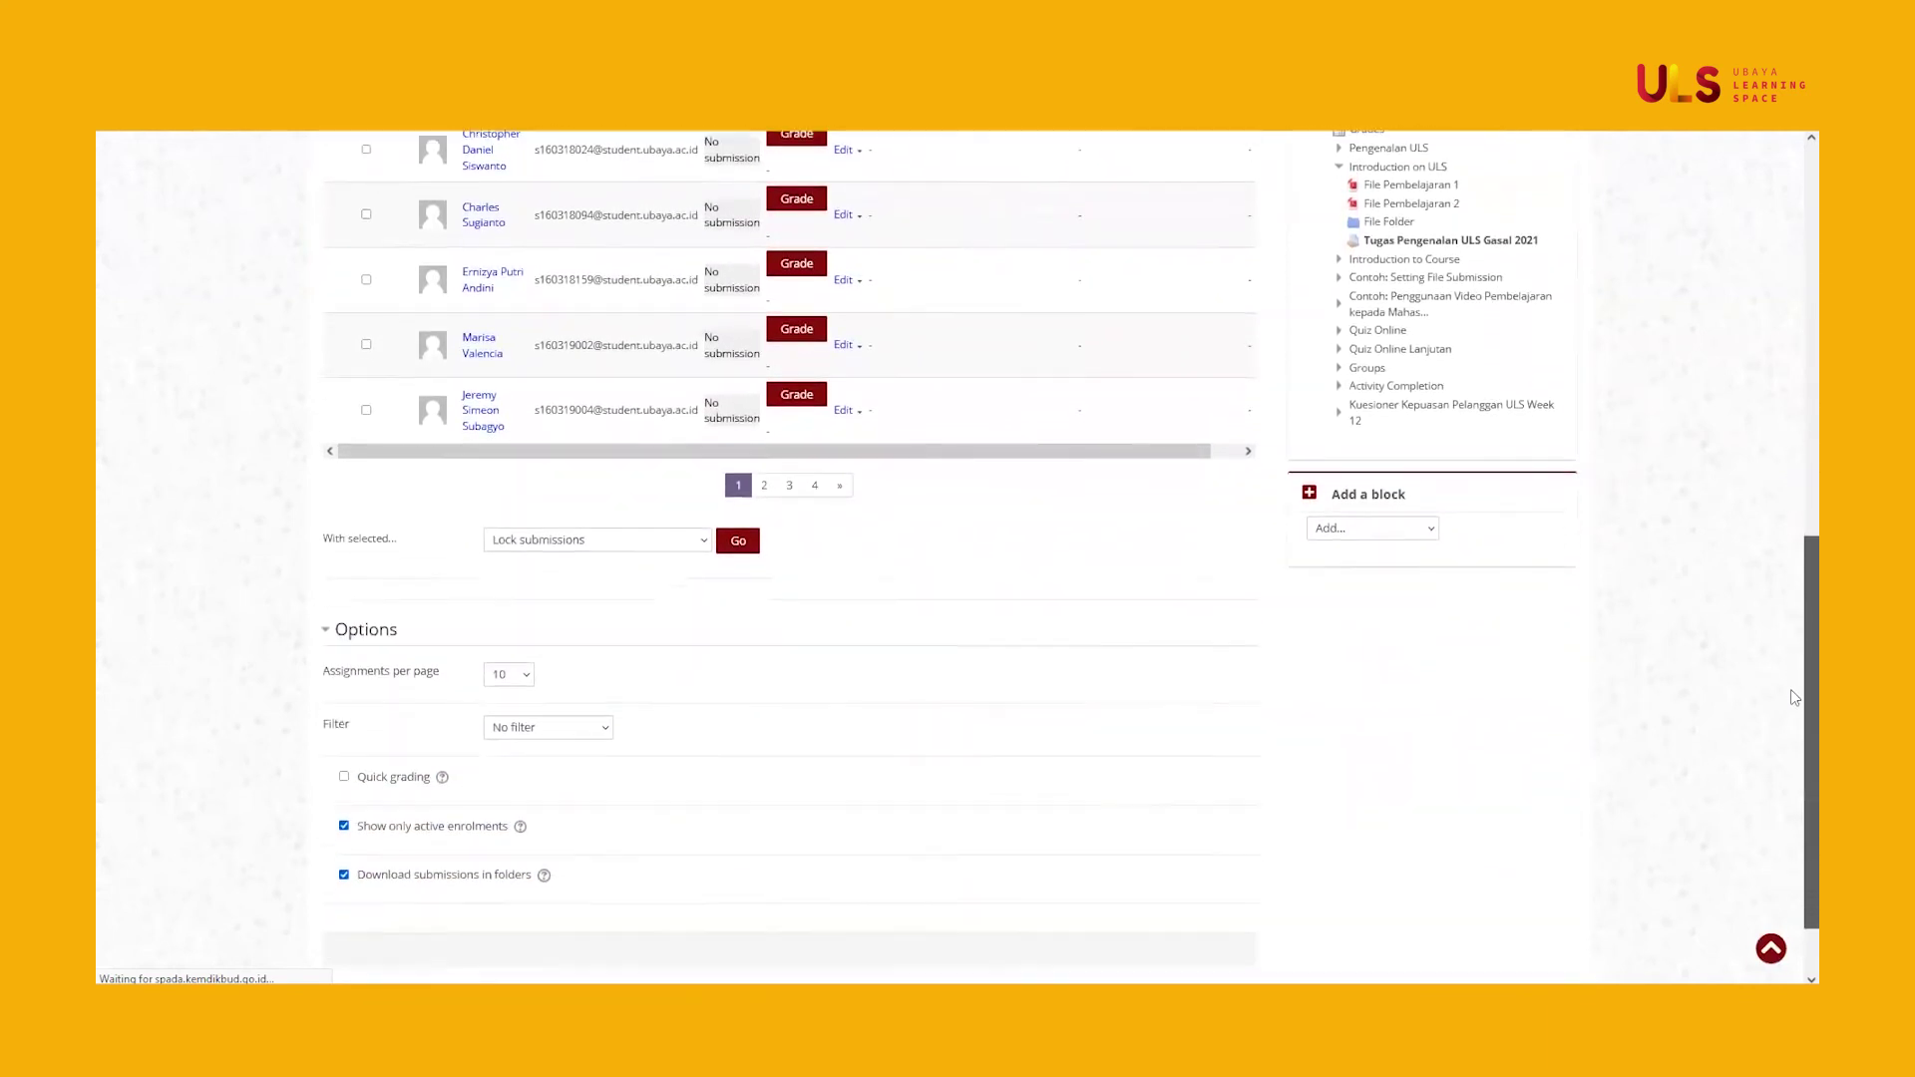
pyautogui.scroll(5, 1795, 736)
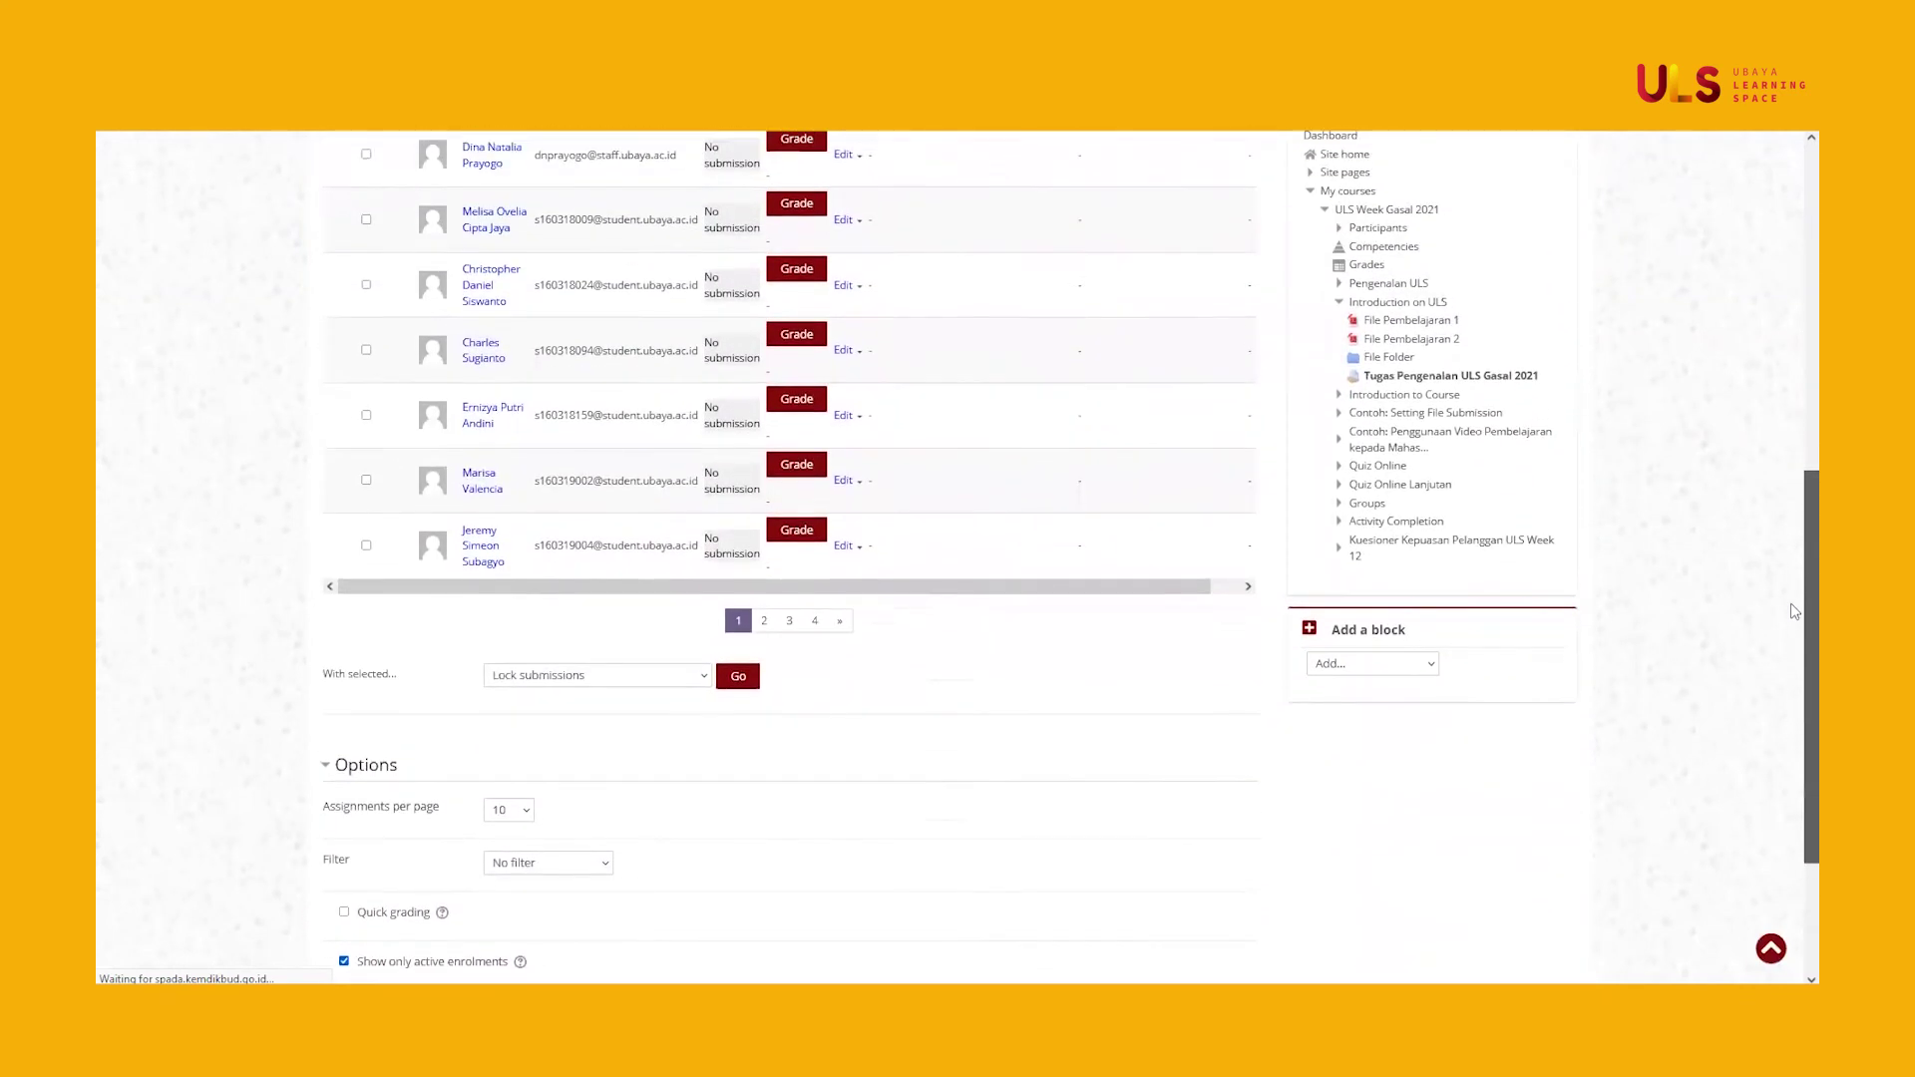
pyautogui.scroll(3, 1794, 458)
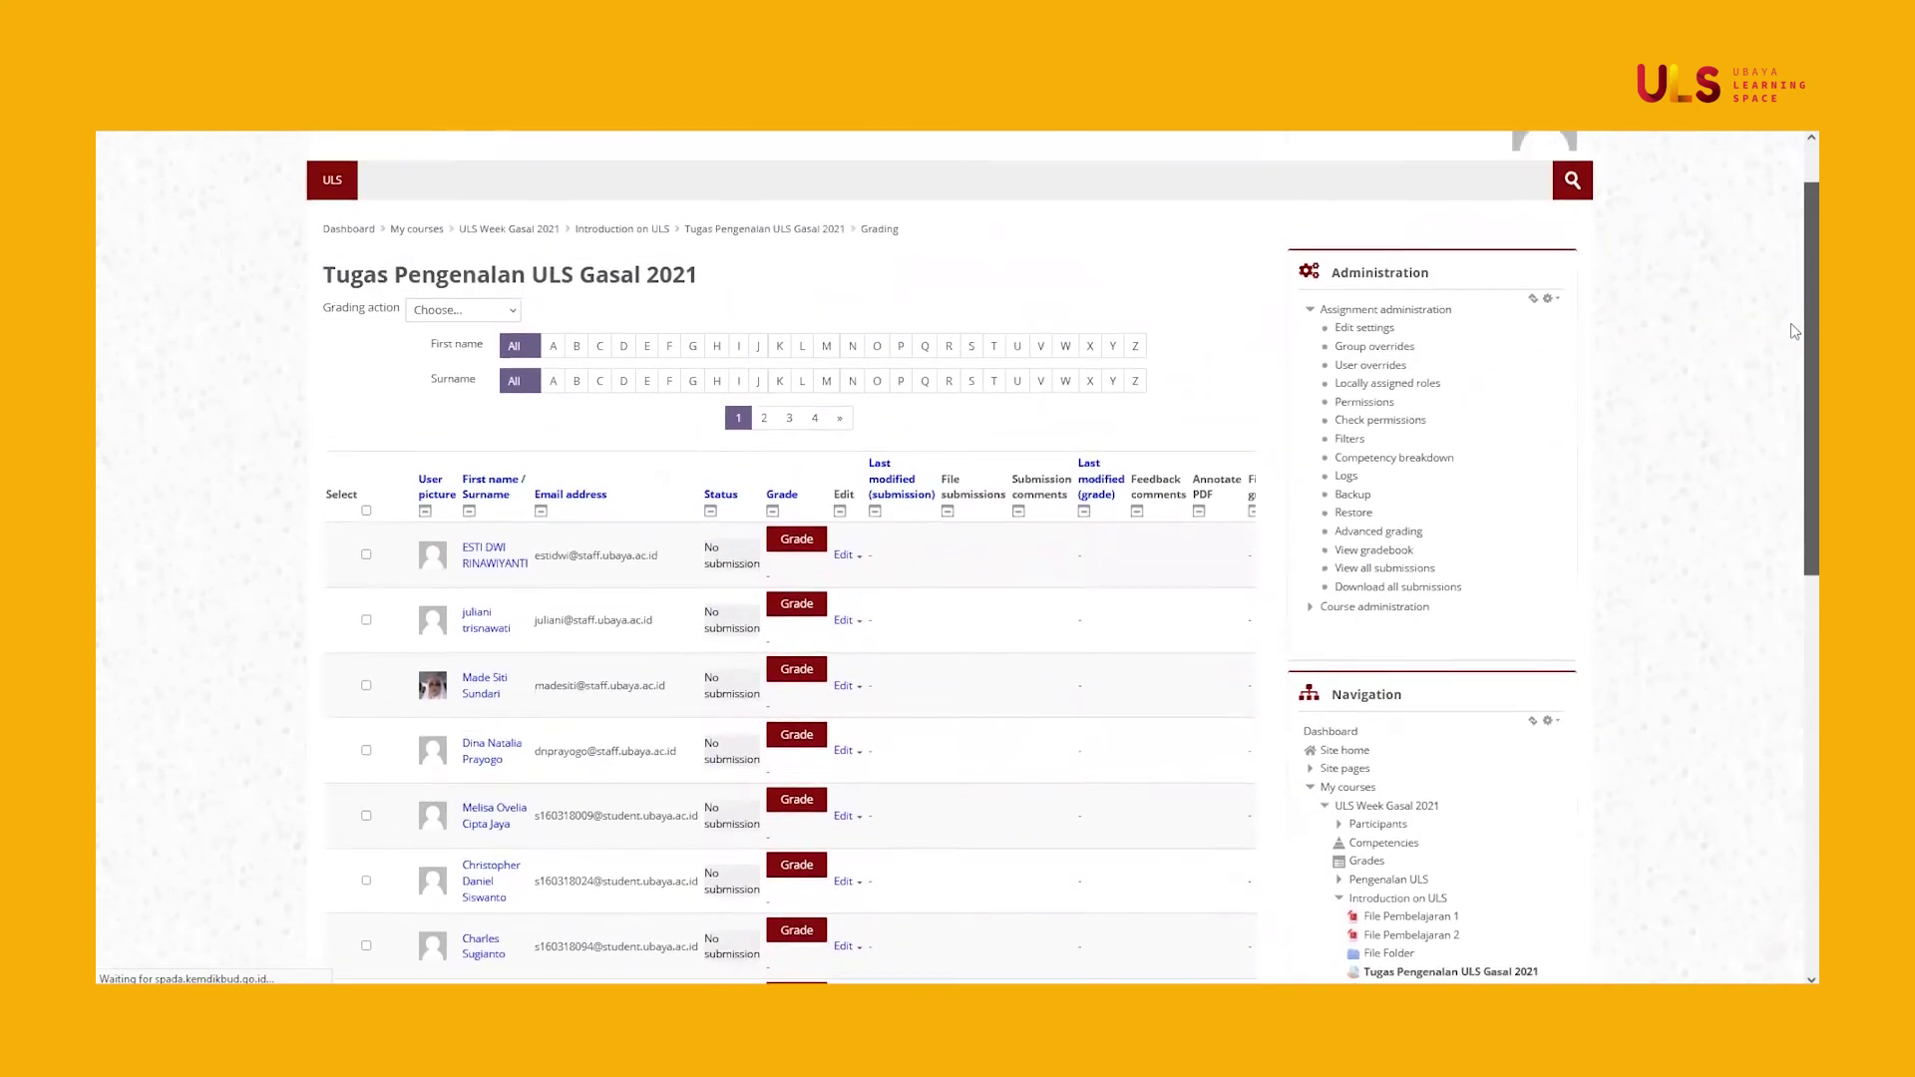
pyautogui.click(802, 275)
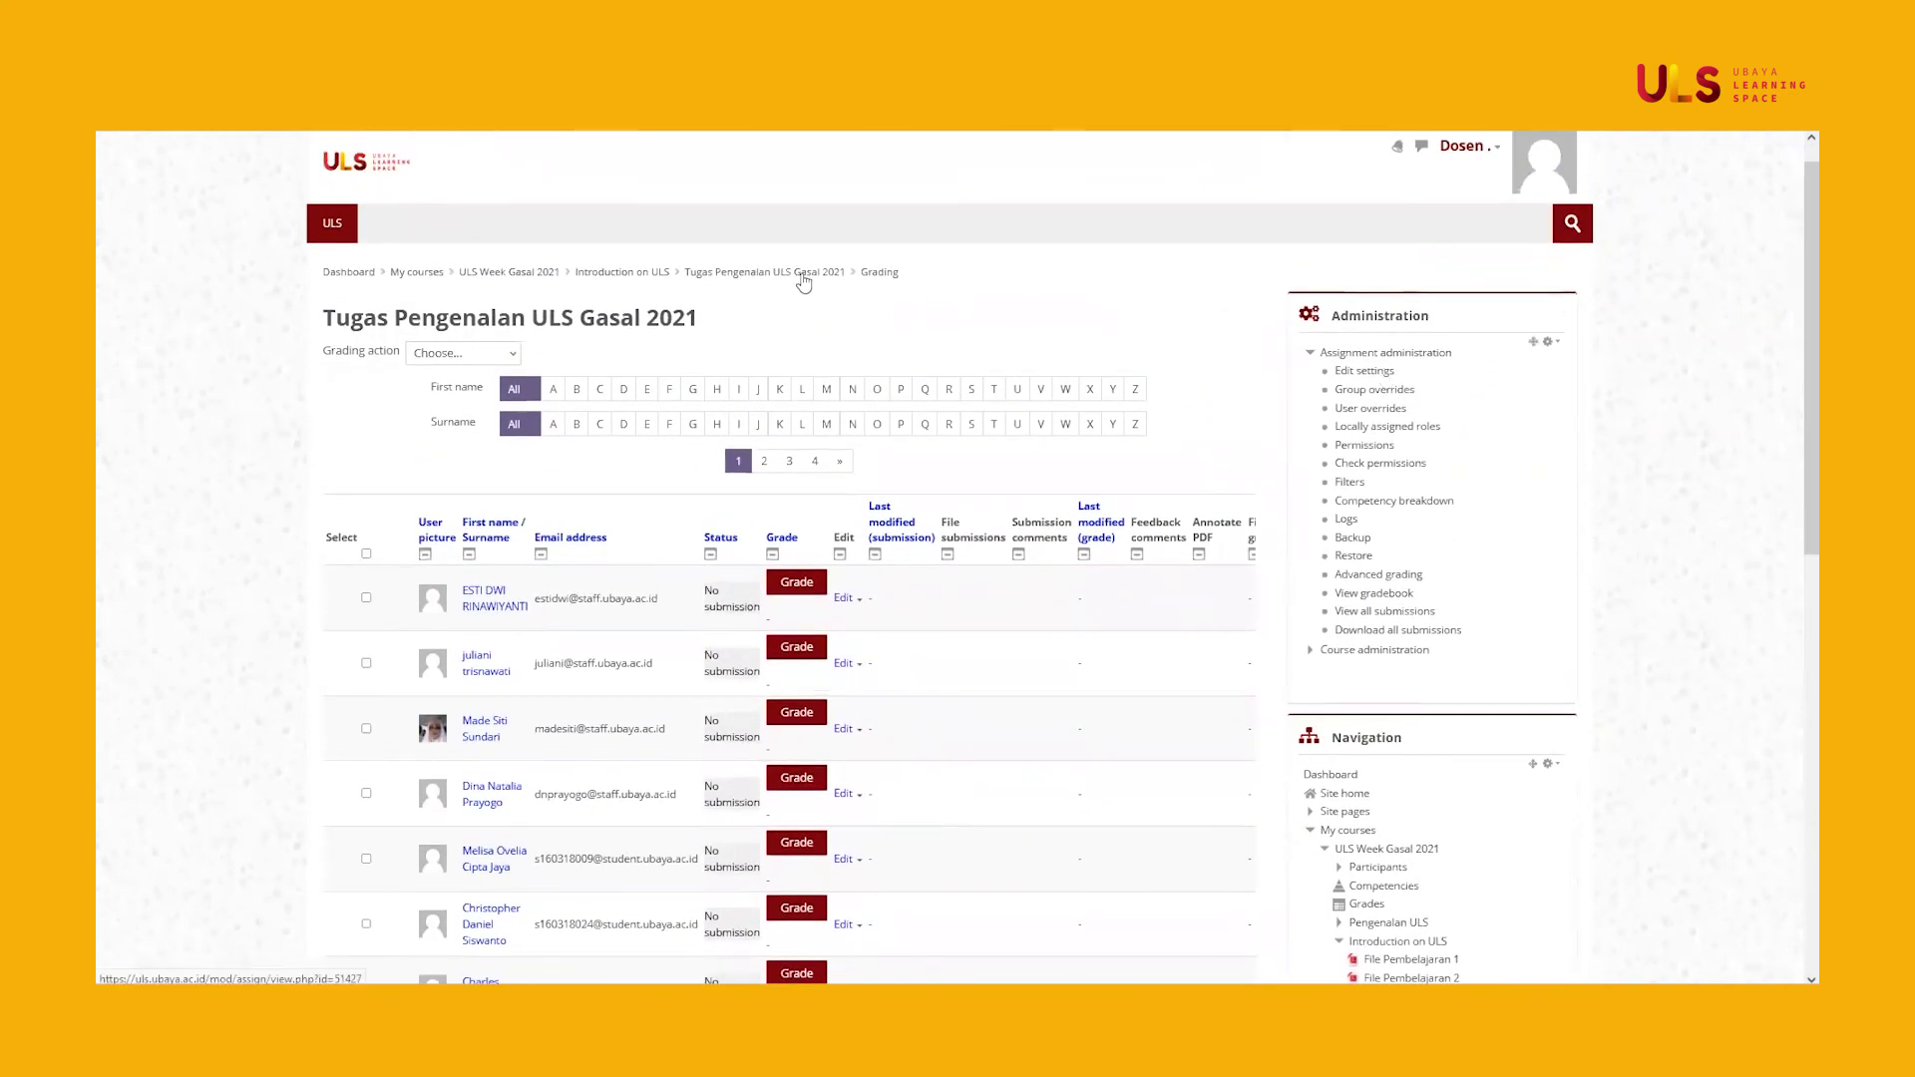